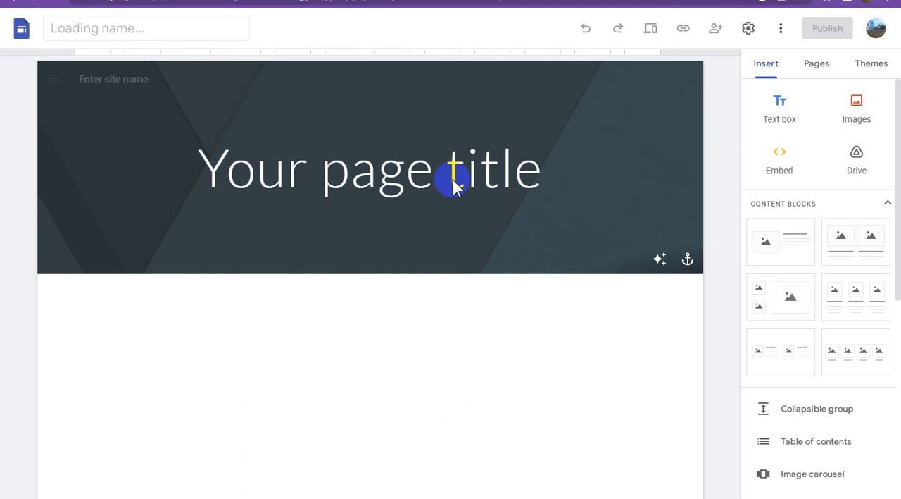
Copy the channel name "Blogspot Tubes" from YouTube Studio and enter it as the site name in Google Sites.
click(452, 178)
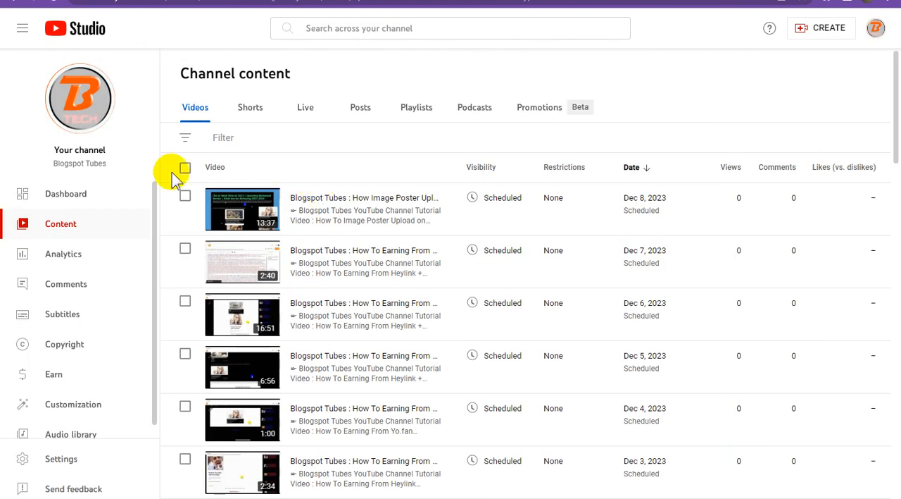
triple_click(81, 159)
right_click(101, 169)
click(110, 174)
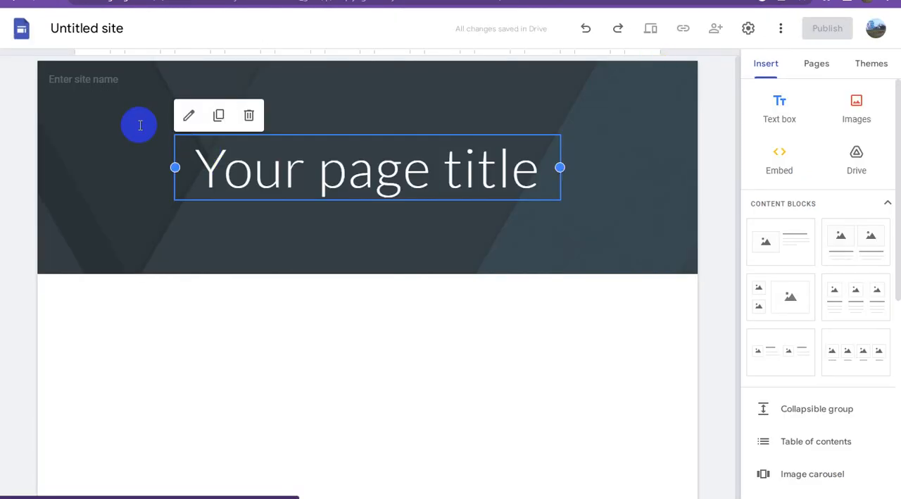
click(76, 79)
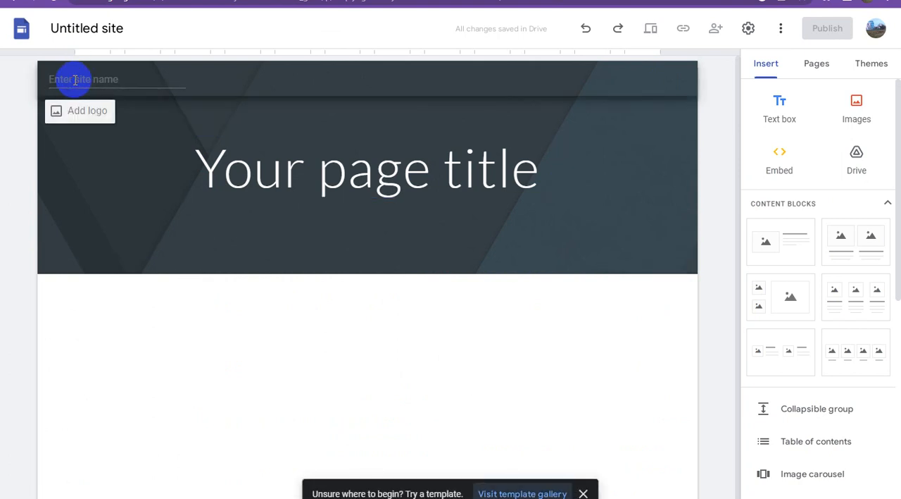
key(ctrl+v)
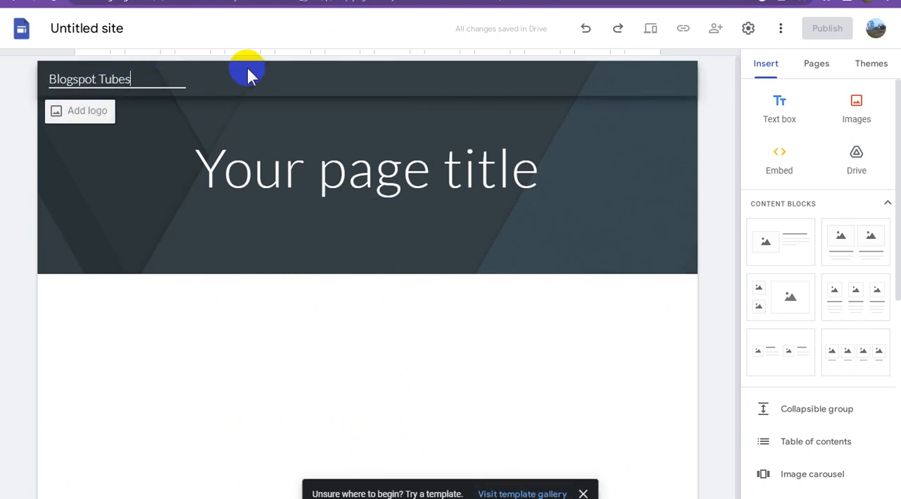
key(ctrl+a)
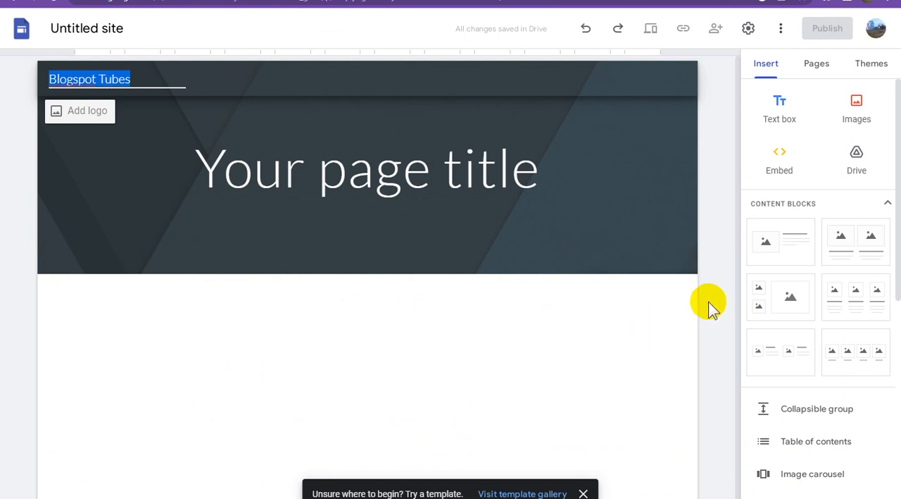
click(712, 301)
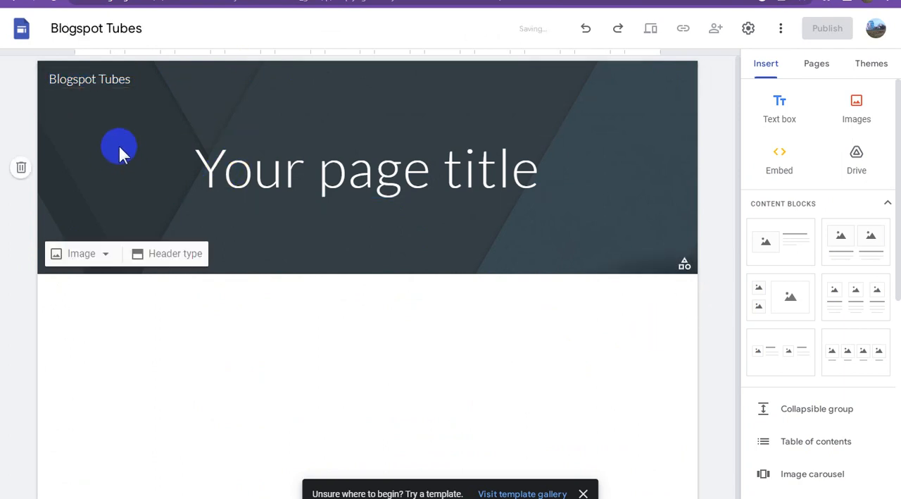
Upload the orange and grey "B" channel image as the site logo.
click(75, 87)
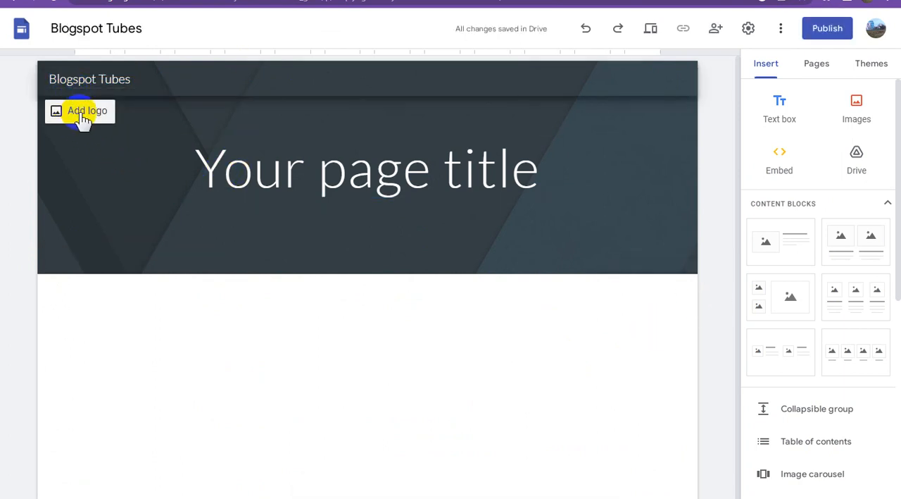
click(79, 111)
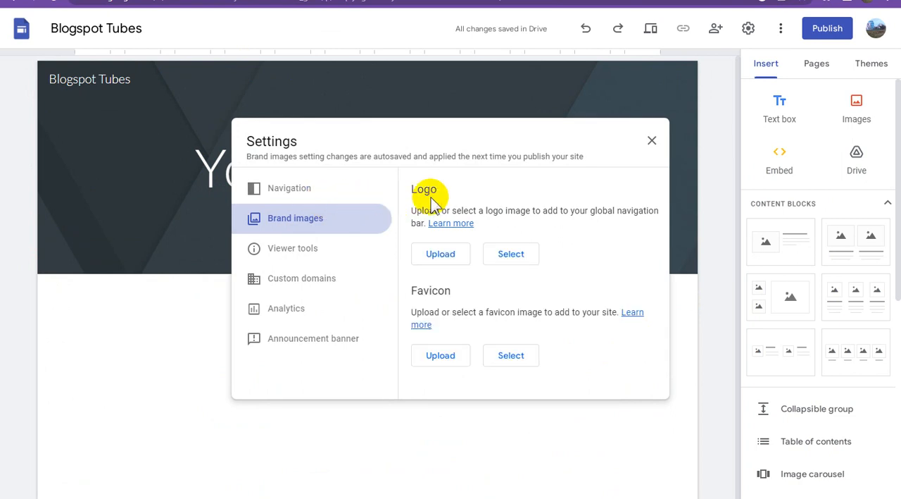
click(435, 255)
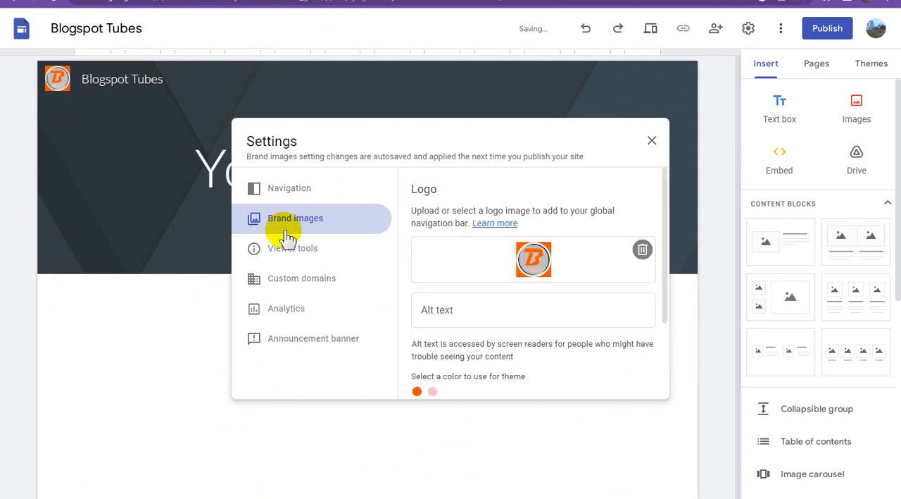
Set the site logo's alt text to "Blogspot Tubes".
click(308, 188)
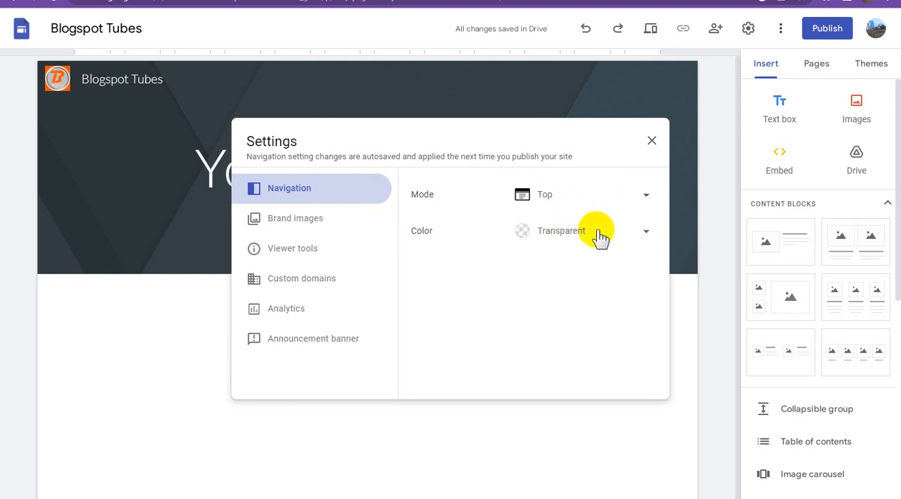
click(300, 223)
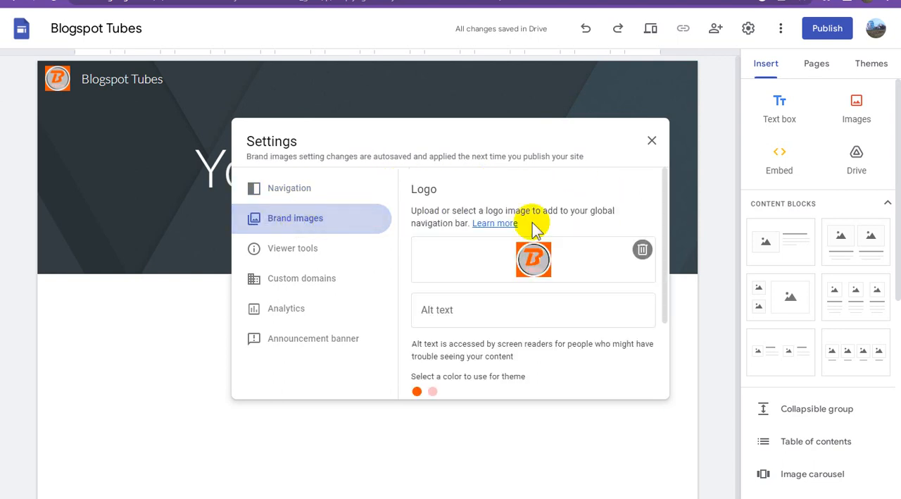
scroll(491, 342, down, 1)
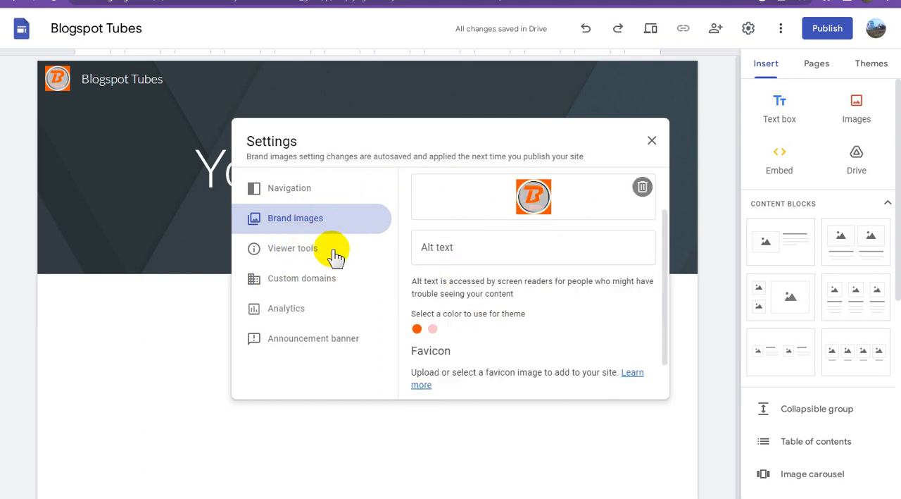
click(489, 251)
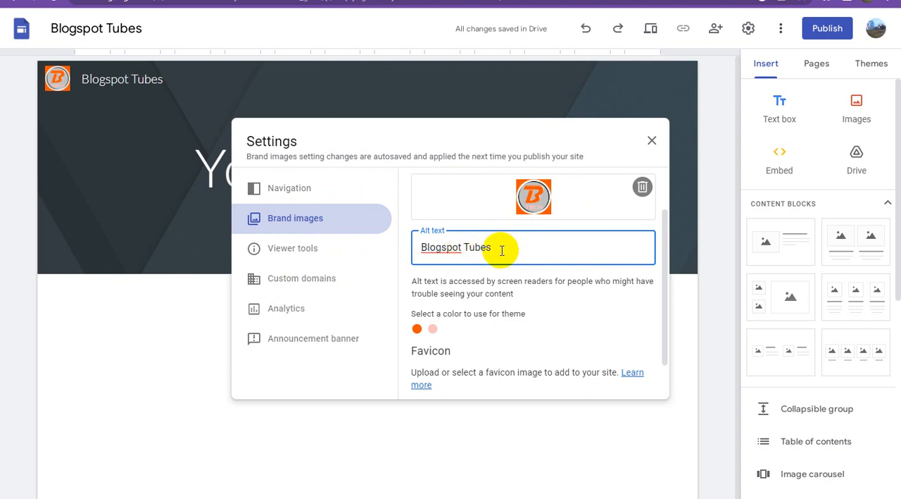
Review the site's viewer tools, custom domain, analytics, navigation and brand image settings.
click(302, 254)
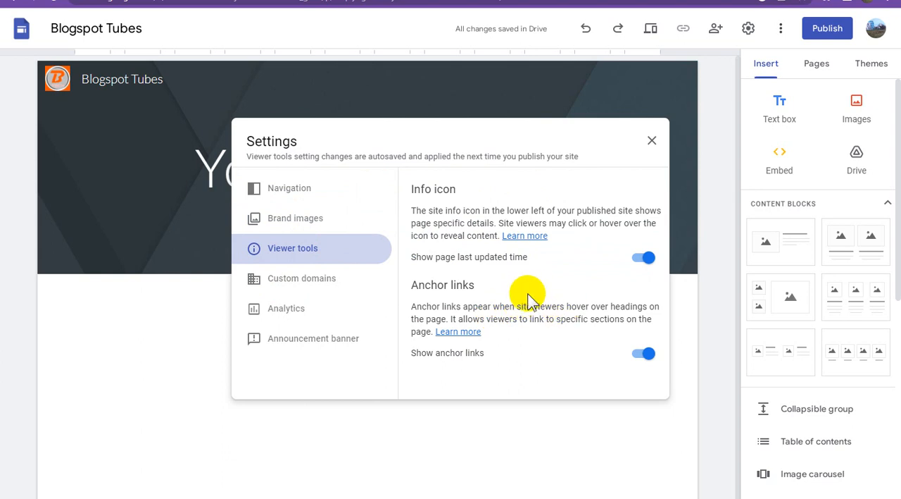
click(325, 283)
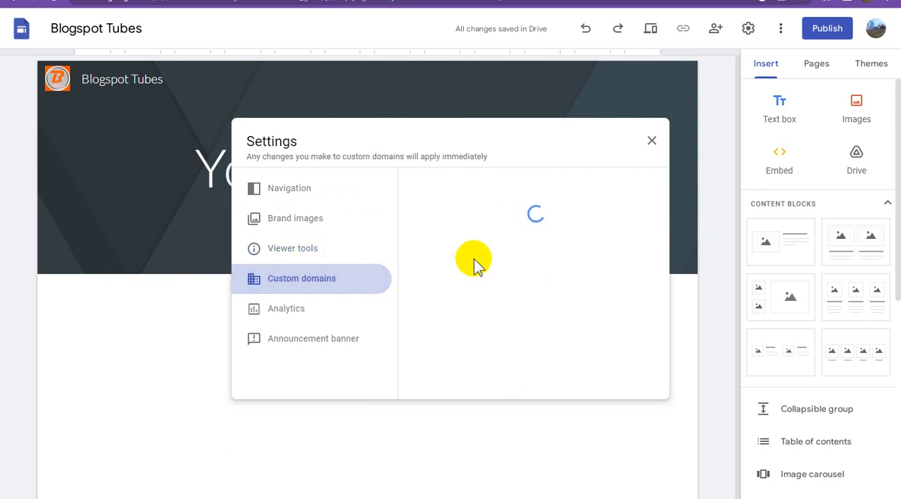
click(305, 311)
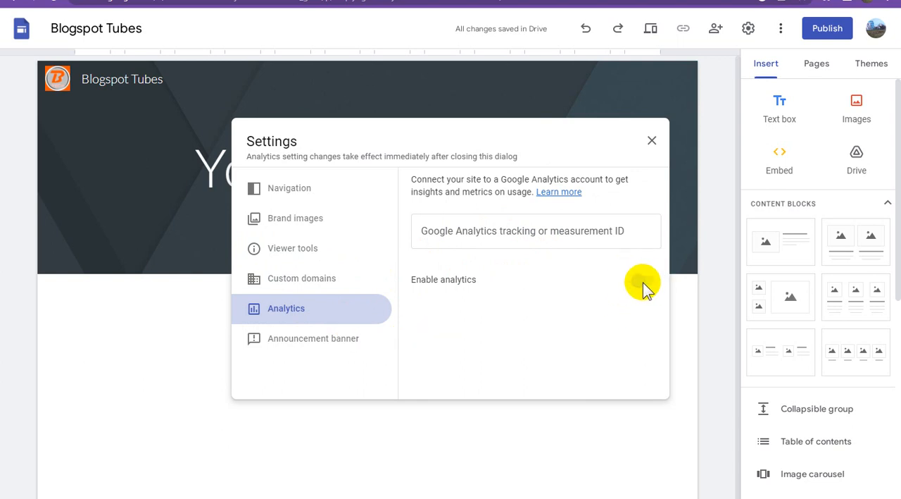
click(437, 231)
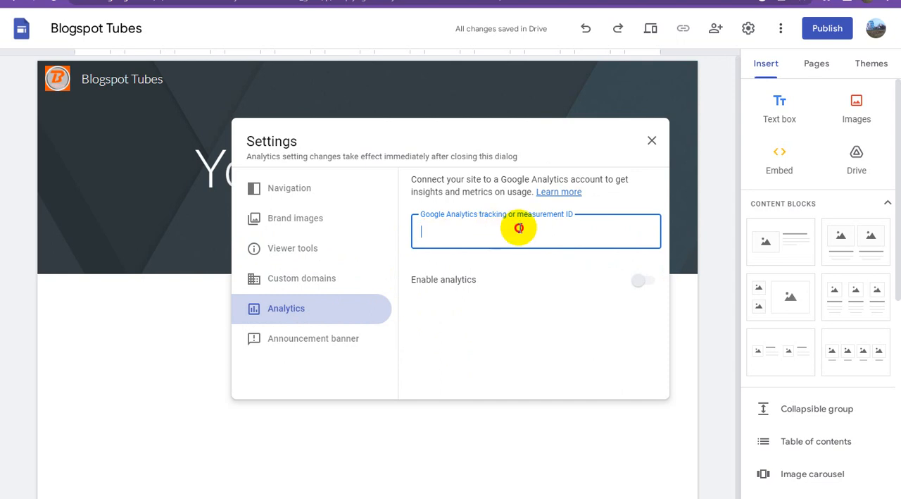
click(316, 280)
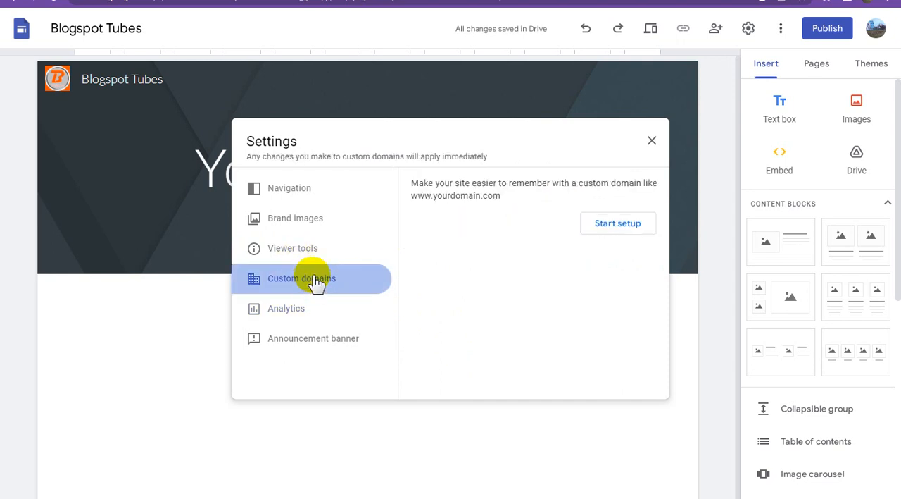
click(301, 196)
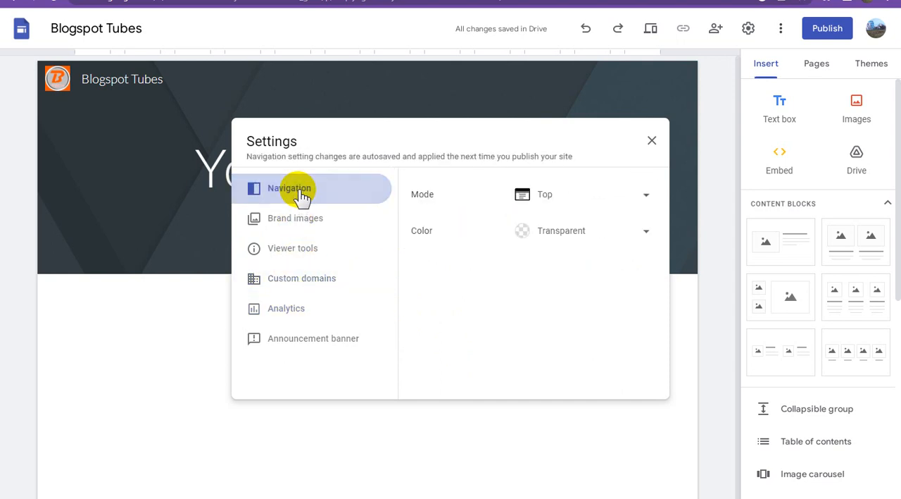
click(317, 219)
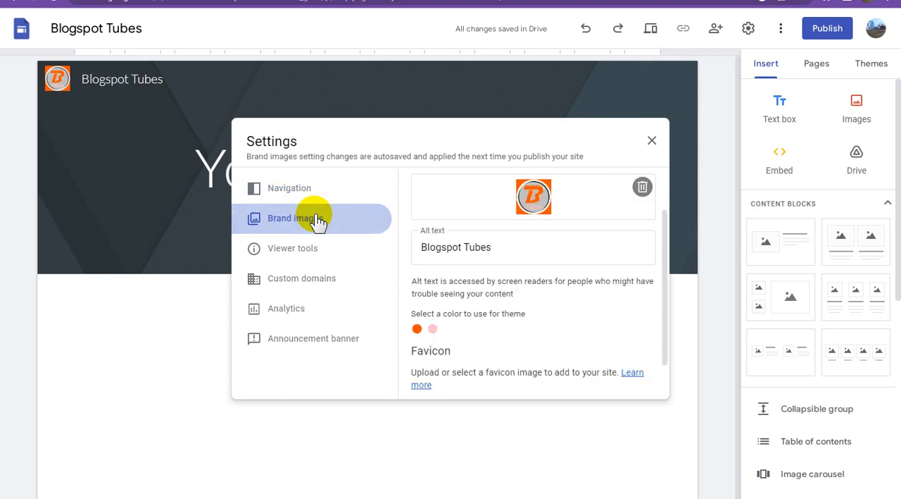
click(317, 252)
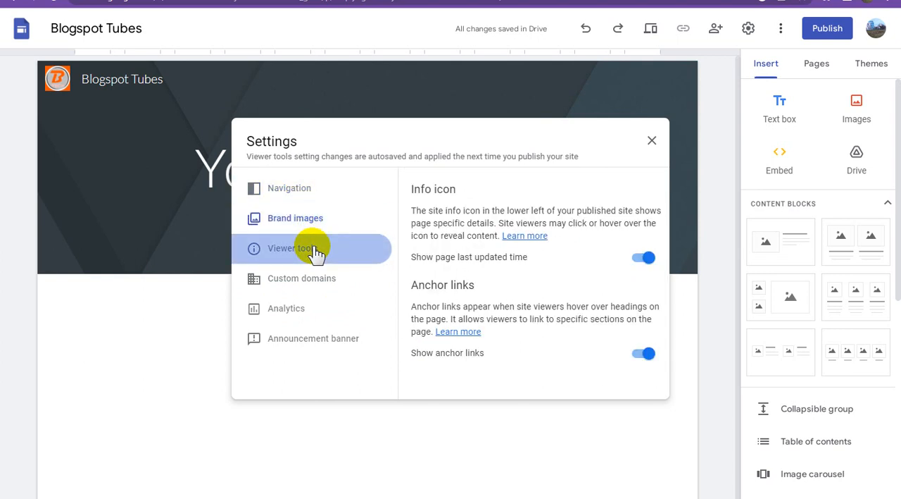
click(317, 282)
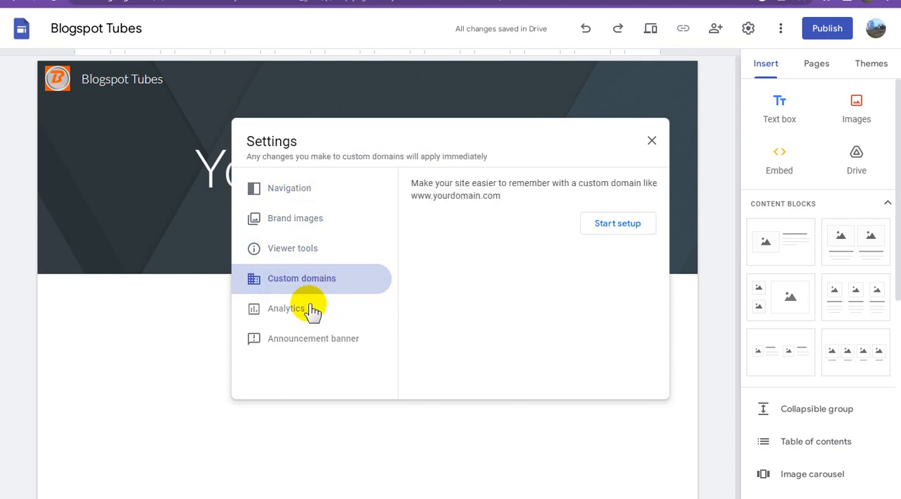
click(313, 310)
Examine the announcement banner settings, from colour and message to button, link and visibility options.
click(334, 342)
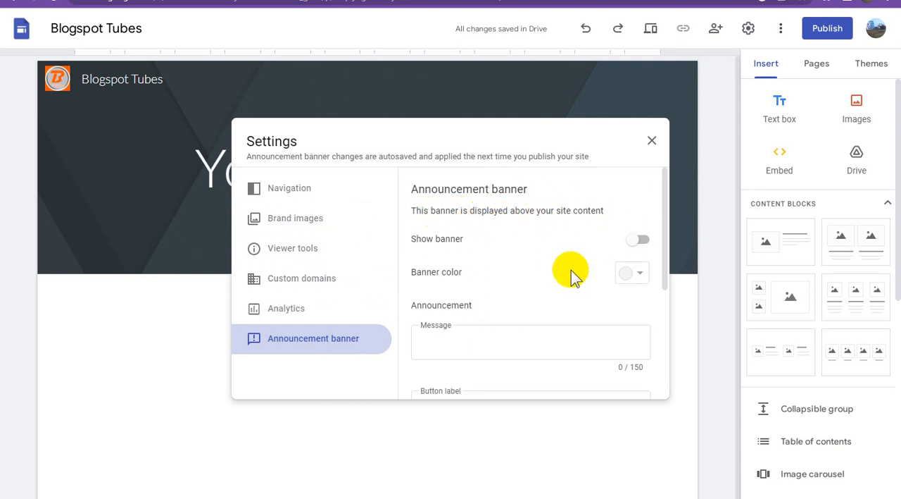
scroll(573, 277, down, 2)
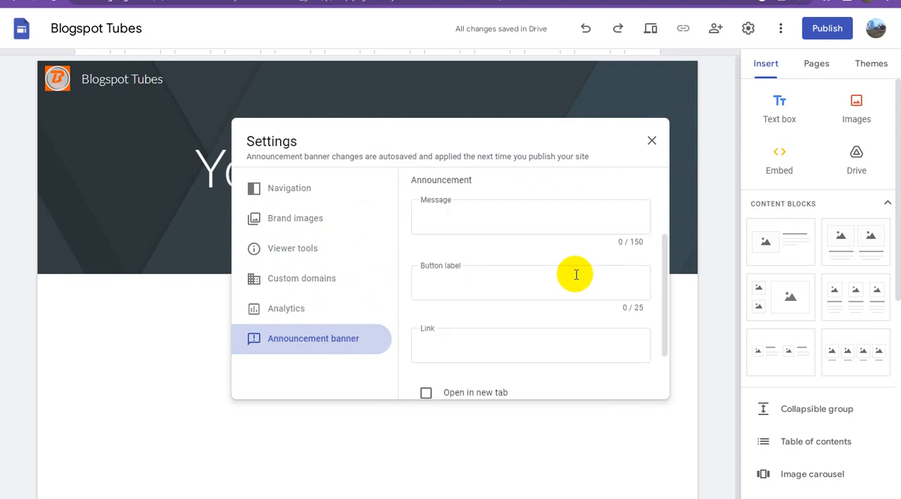
scroll(576, 274, down, 1)
scroll(576, 274, down, 1)
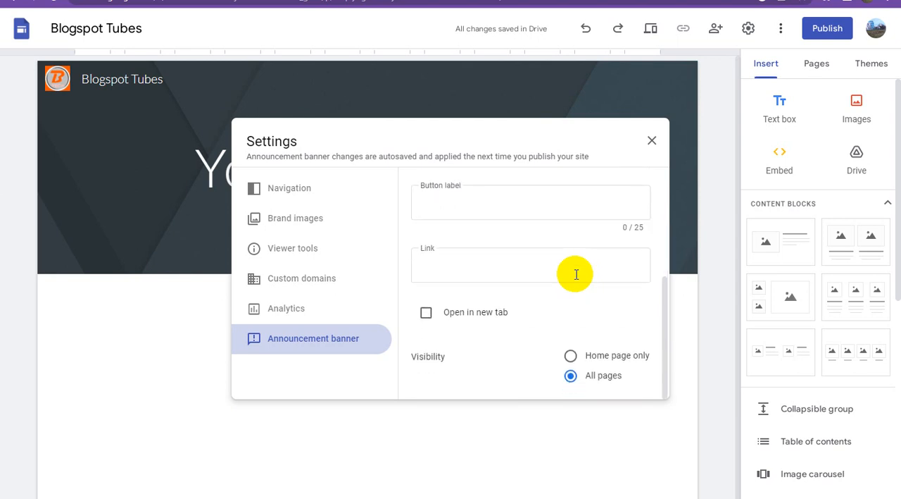
scroll(576, 273, up, 2)
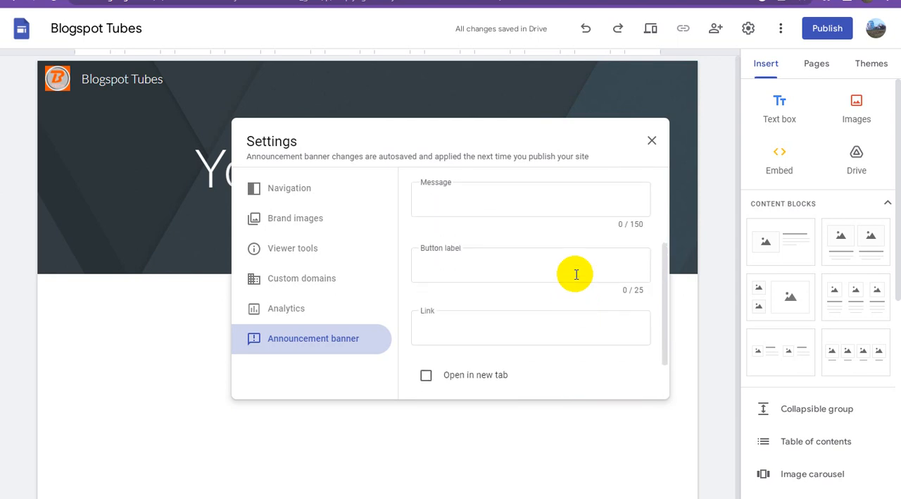
scroll(576, 274, up, 1)
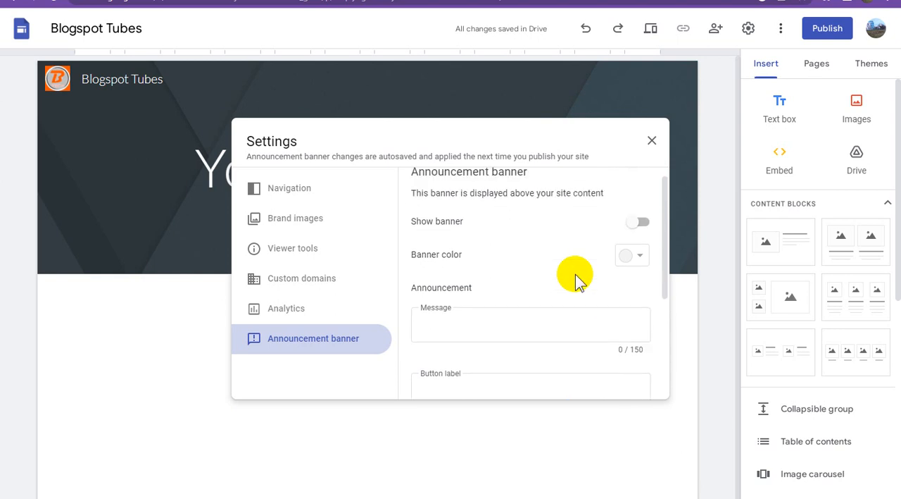
scroll(576, 280, up, 1)
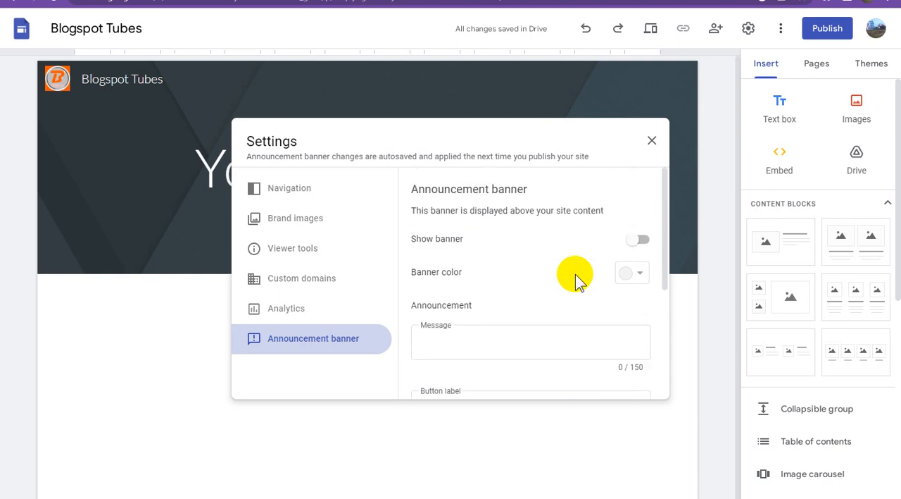
scroll(576, 278, down, 1)
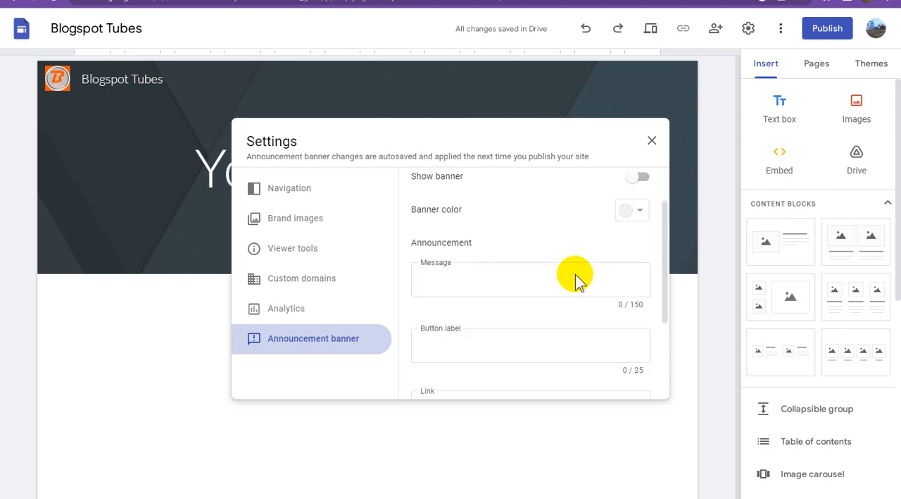
scroll(577, 277, up, 1)
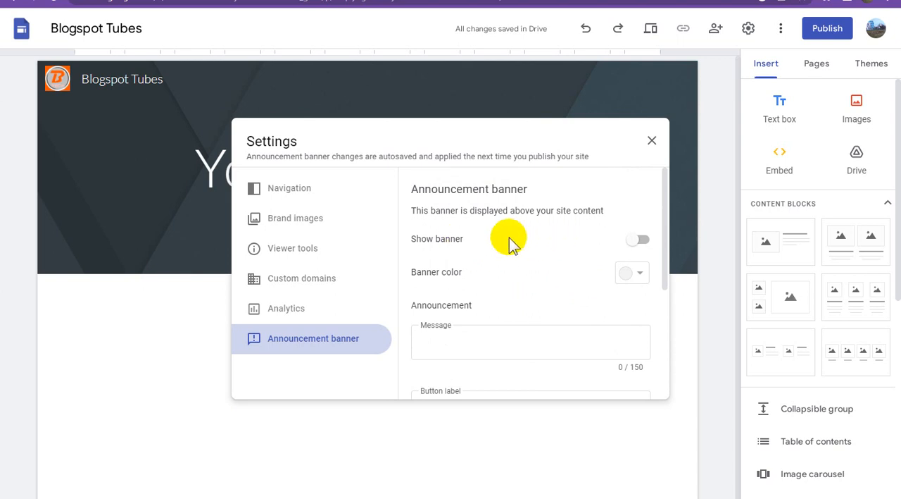
Enable the announcement banner and set its colour to red.
click(640, 241)
click(637, 275)
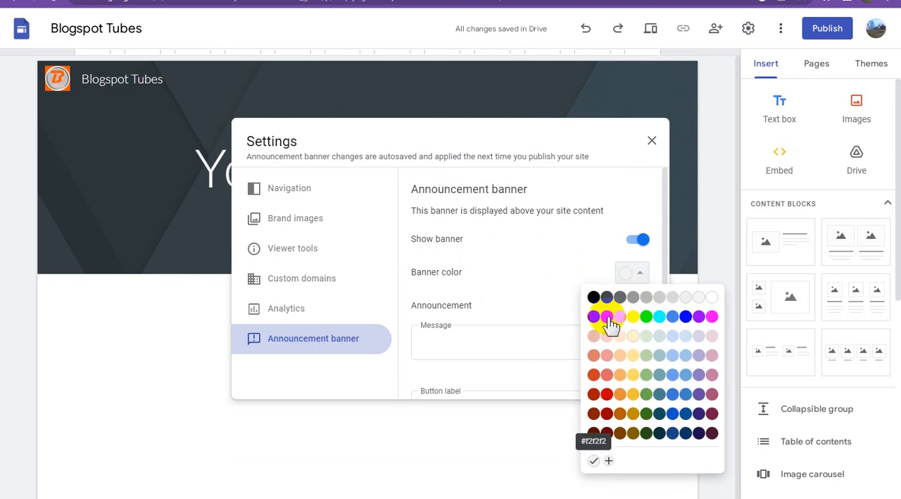
click(596, 317)
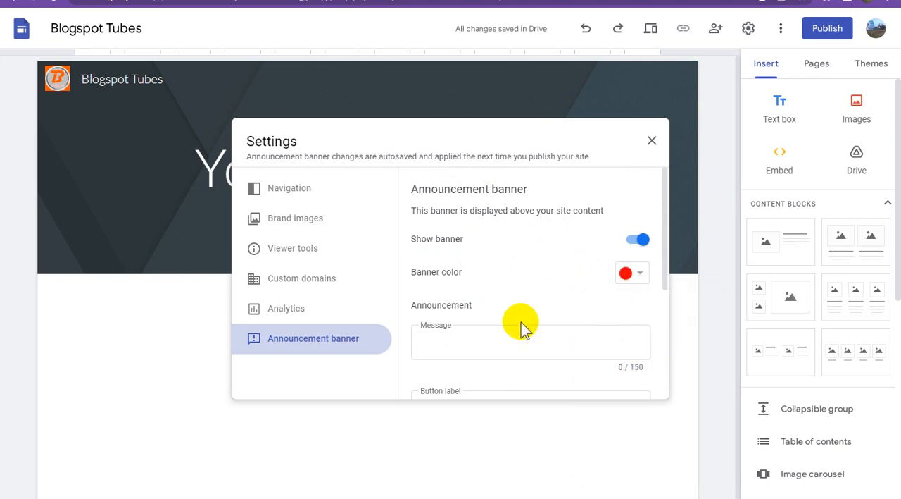
Set the announcement message to "Referral Apps Income Apps/Website : Whatsapp Message Only" followed by the contact phone number.
click(472, 344)
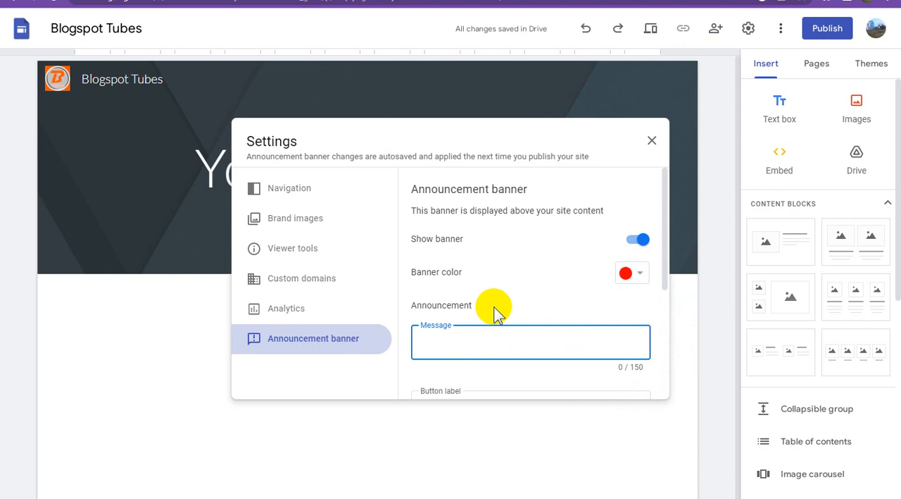
key(ctrl+v)
scroll(587, 261, down, 2)
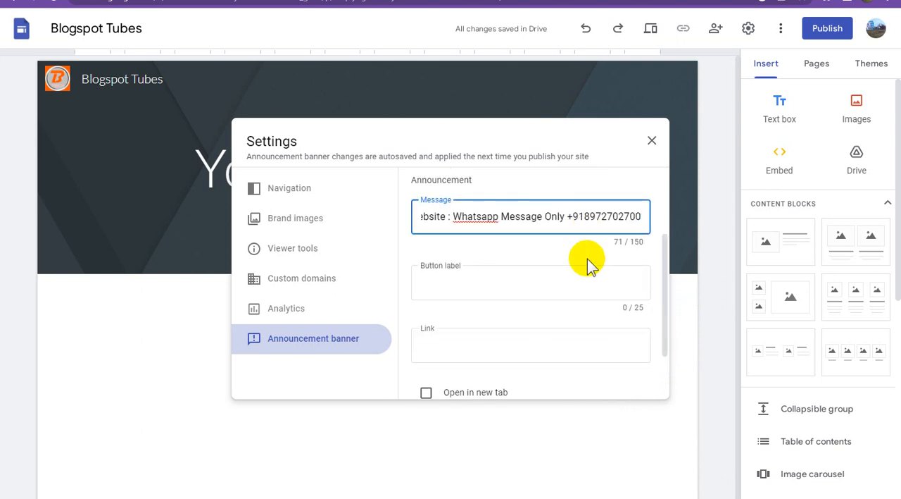
click(476, 284)
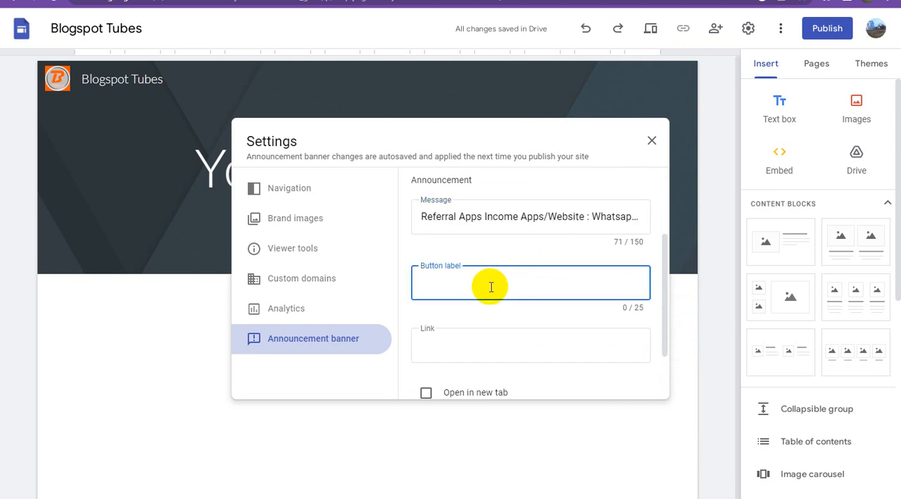
text(Referral Income Apps)
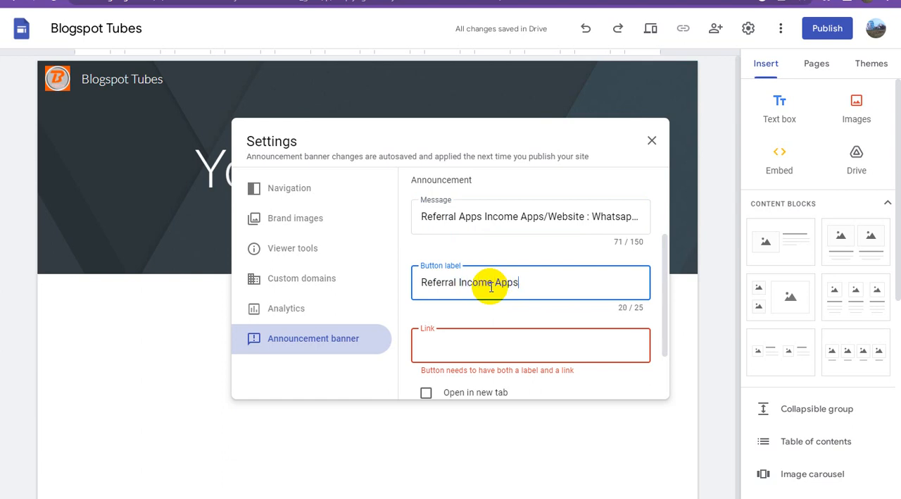
click(454, 344)
text(https://sites.google.com/view/referappsincome)
scroll(528, 331, down, 2)
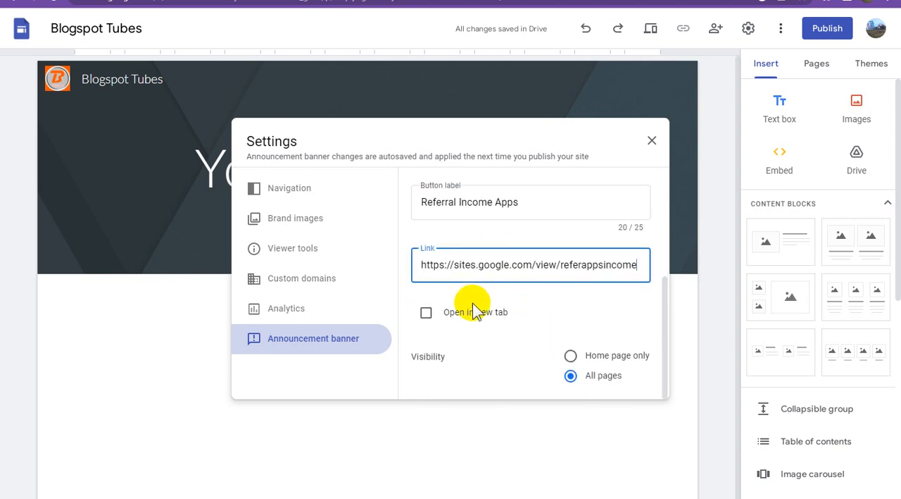
click(426, 312)
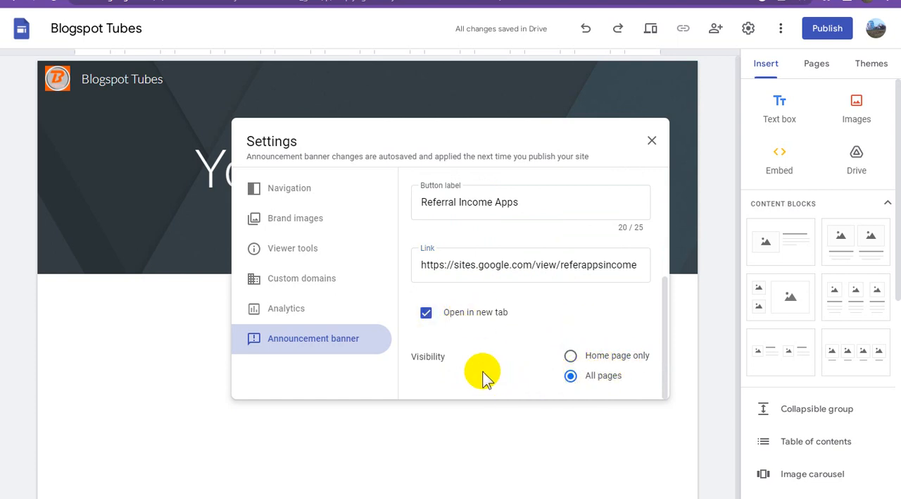
scroll(507, 296, up, 5)
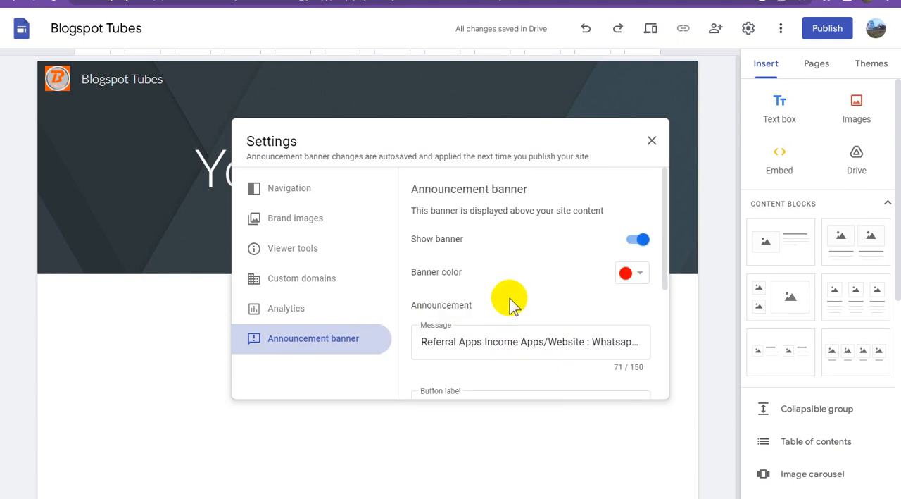
click(334, 195)
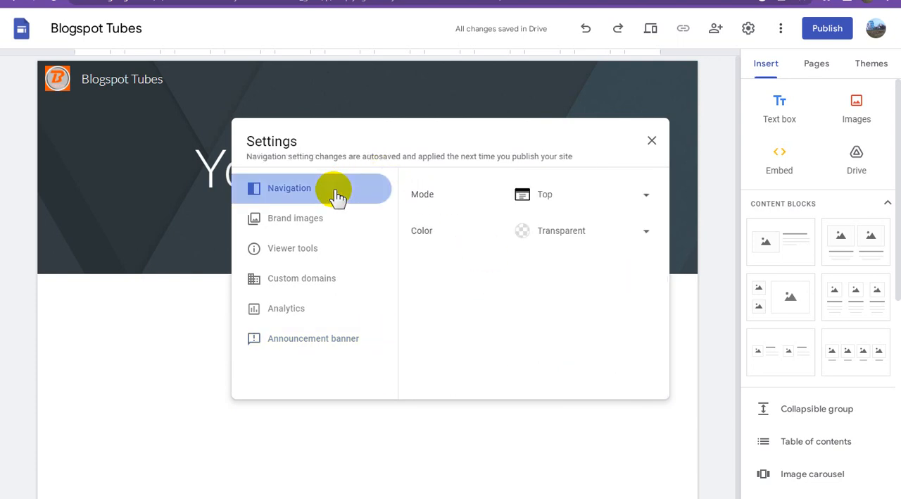
click(652, 143)
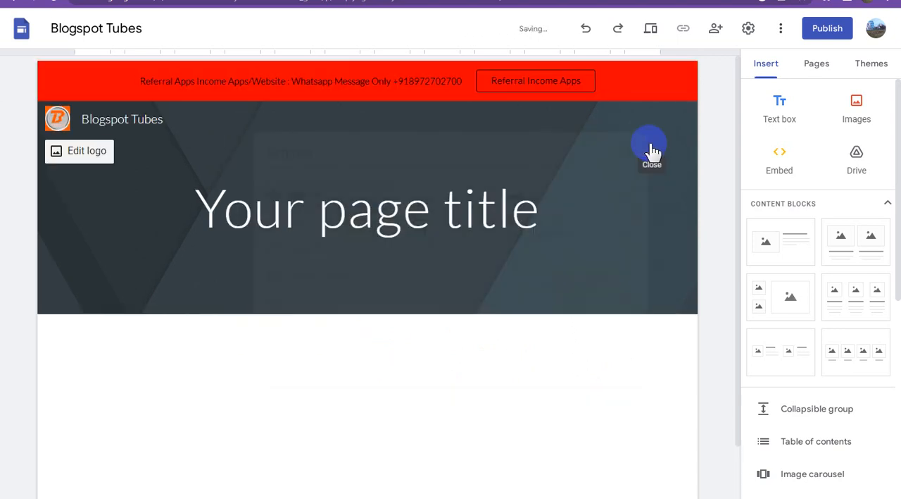
Copy the channel name Blogspot Tubes from YouTube Studio and return to the page title in the site editor.
click(203, 190)
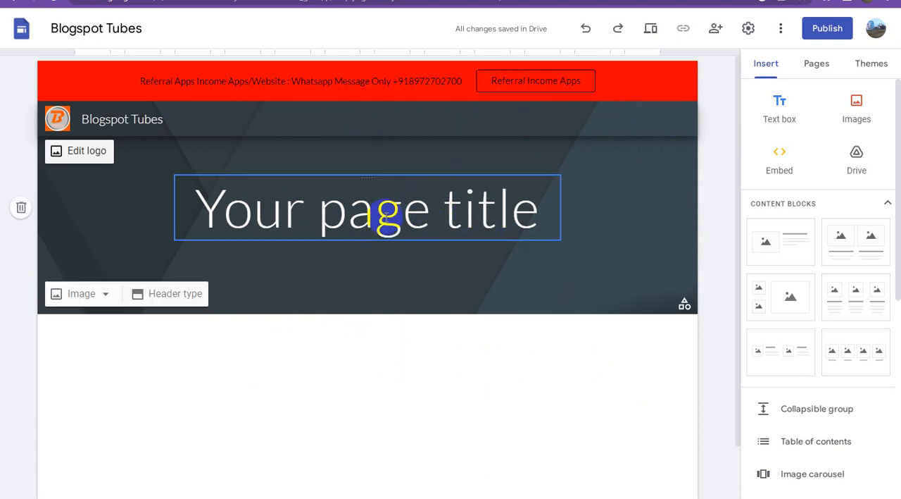
click(395, 214)
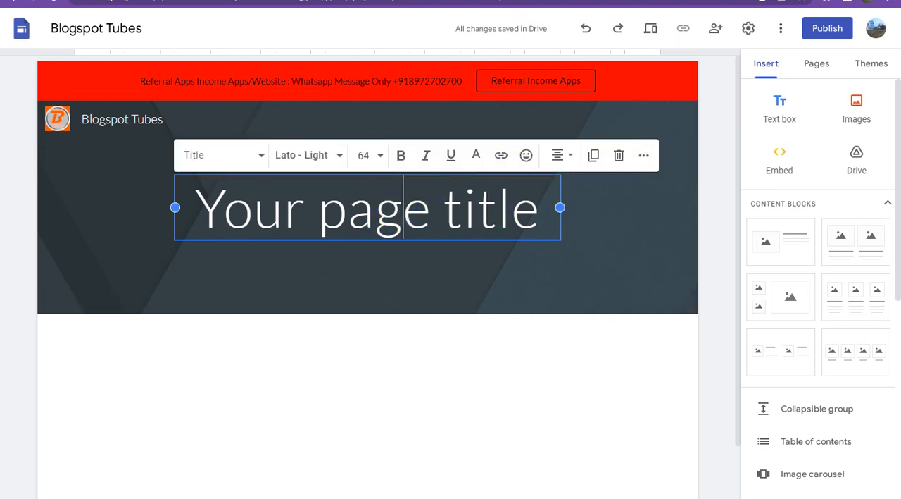
click(521, 1)
right_click(102, 165)
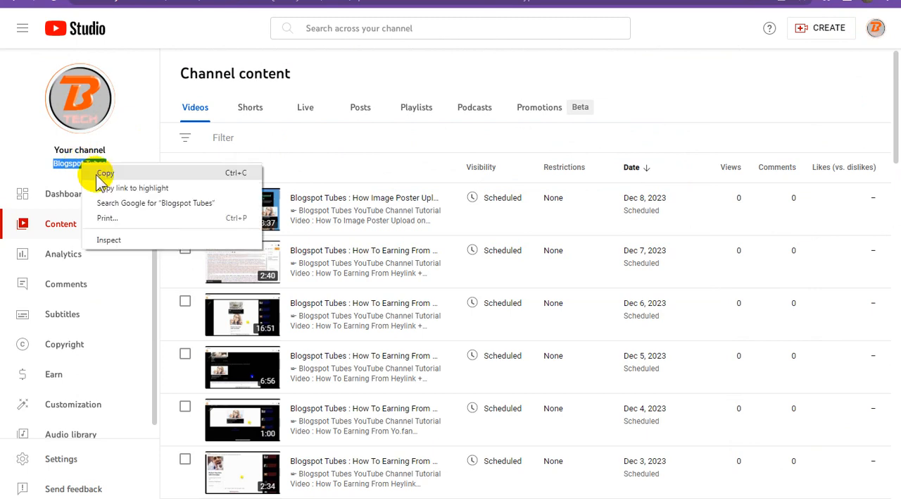
click(134, 172)
click(567, 0)
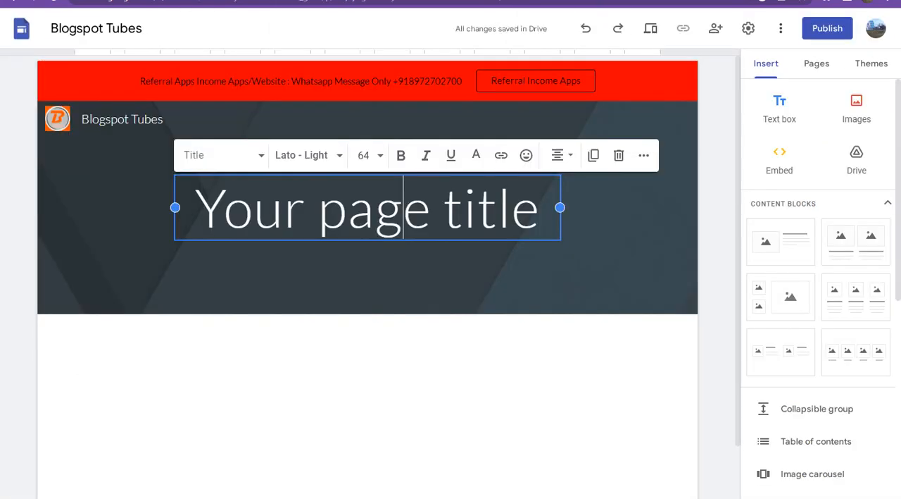
Examine the Referral Program example site from its header down to the last buttons, and return to the site editor.
click(707, 0)
click(544, 191)
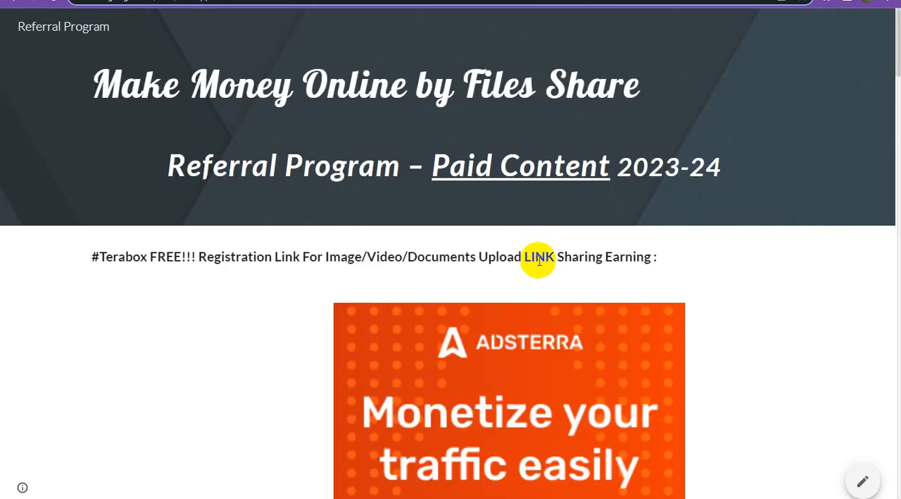
scroll(636, 287, down, 3)
scroll(635, 287, up, 3)
scroll(635, 287, down, 7)
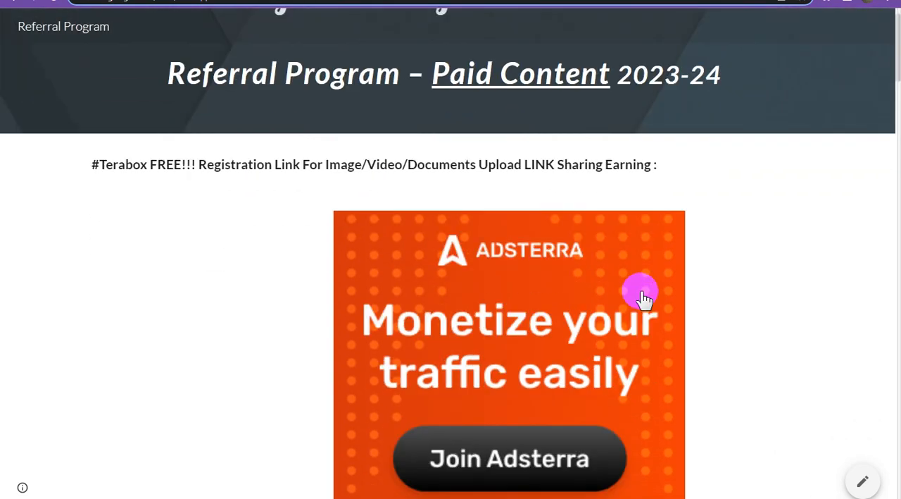
scroll(647, 303, down, 9)
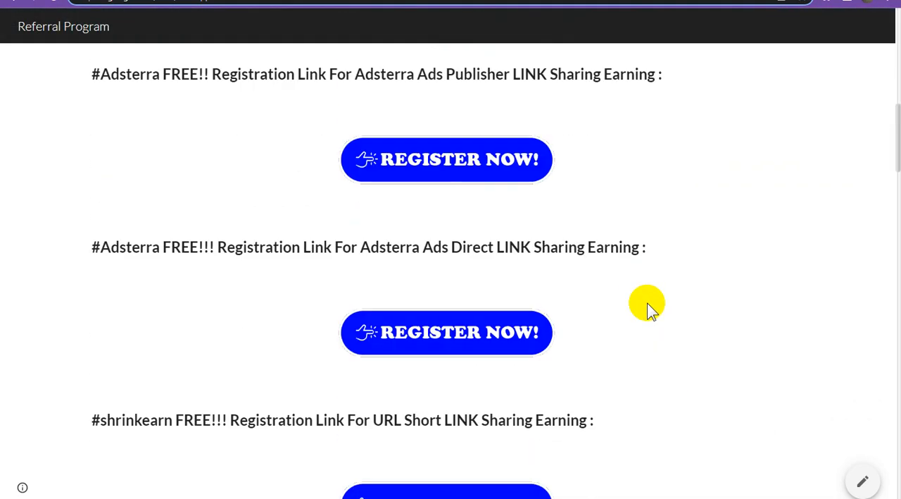
scroll(650, 302, down, 11)
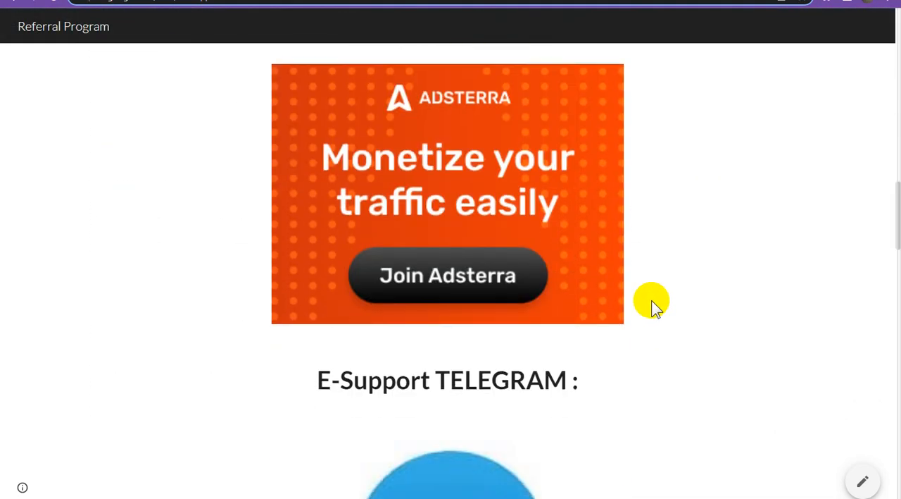
scroll(651, 303, down, 11)
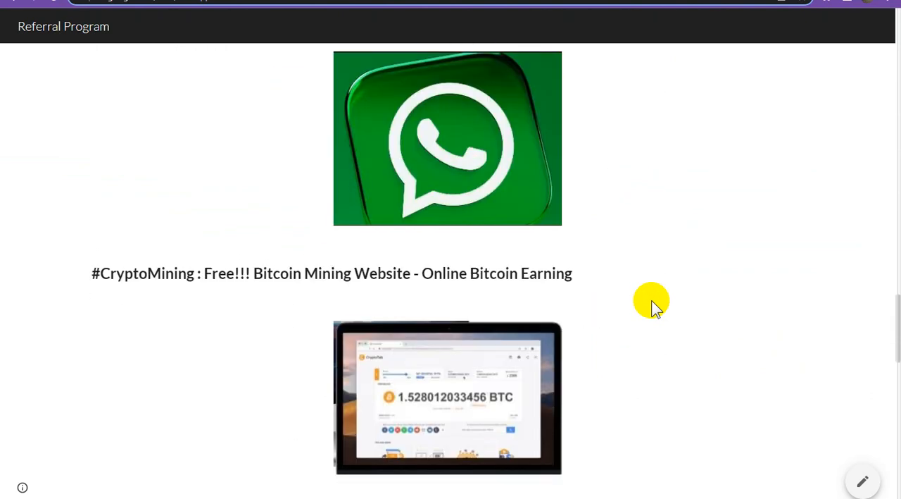
scroll(652, 300, down, 7)
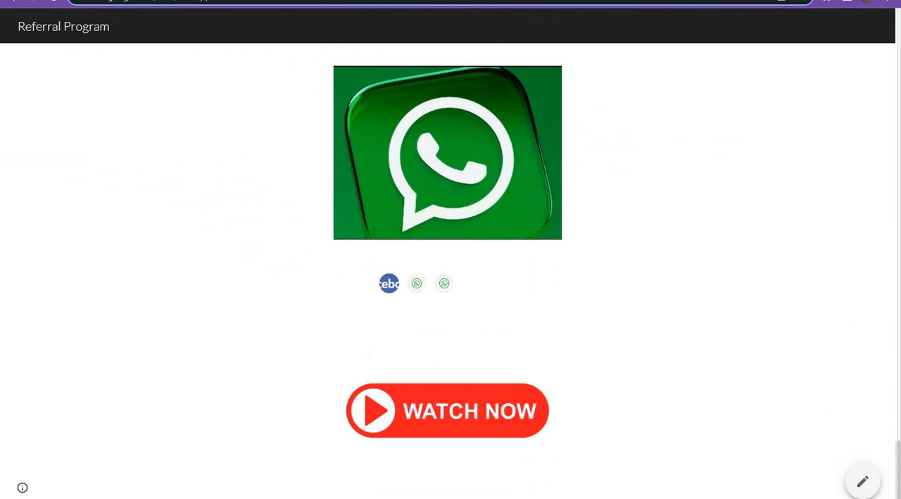
click(623, 1)
Try to replace the placeholder page title with the copied channel name, and undo the paste.
triple_click(441, 219)
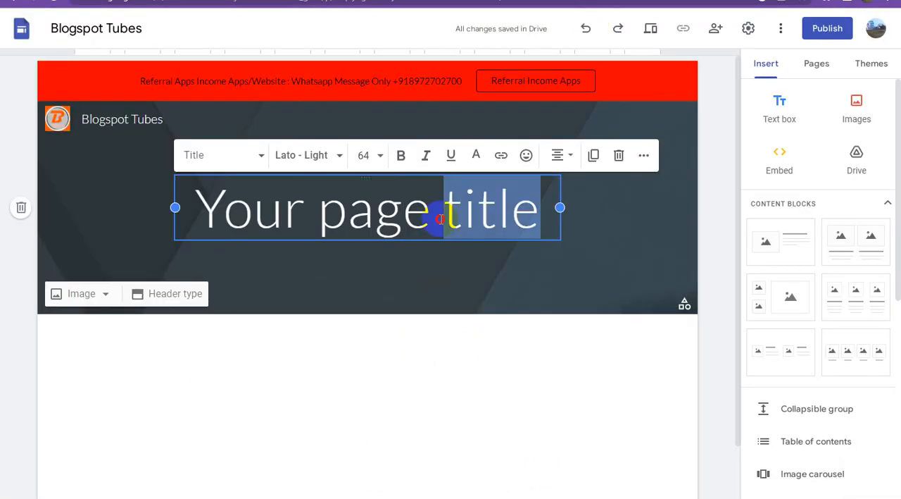
text(Blogspot Tubes)
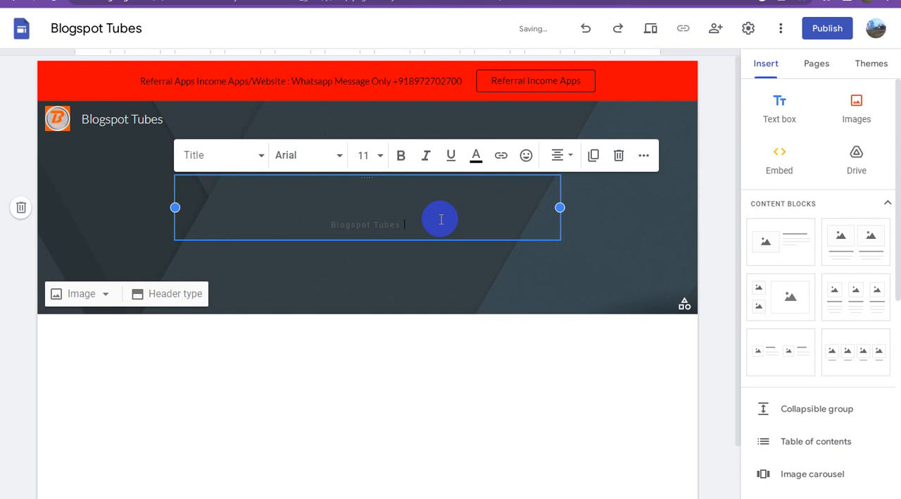
key(ctrl+z)
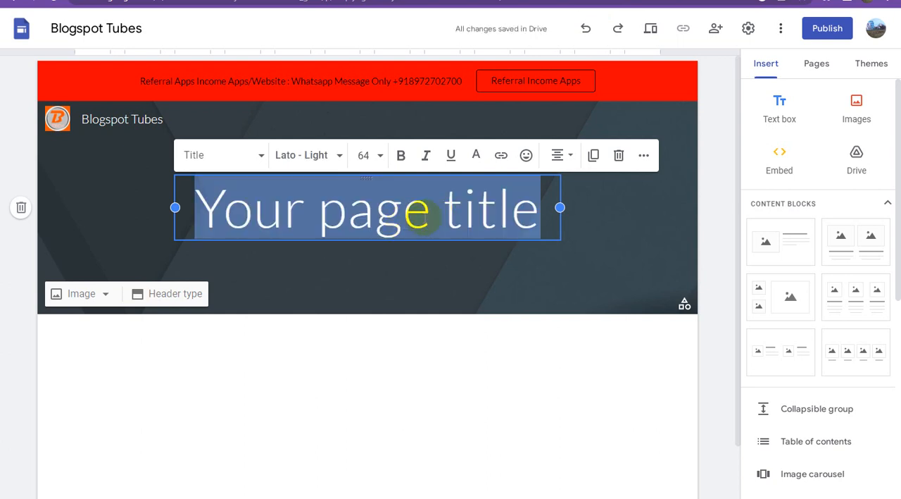
Replace the placeholder page title with "Blogspot Tubes" and add a second line reading "Video Hosting".
text(Blog)
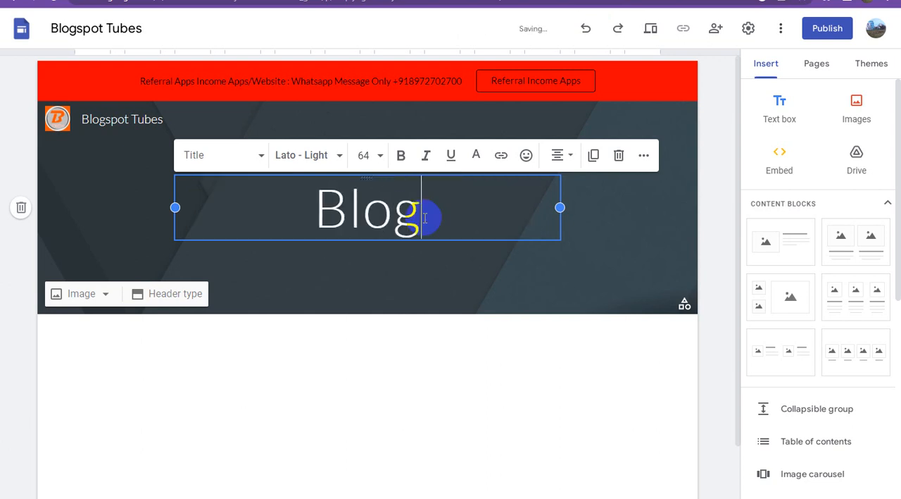
text(spot Tub)
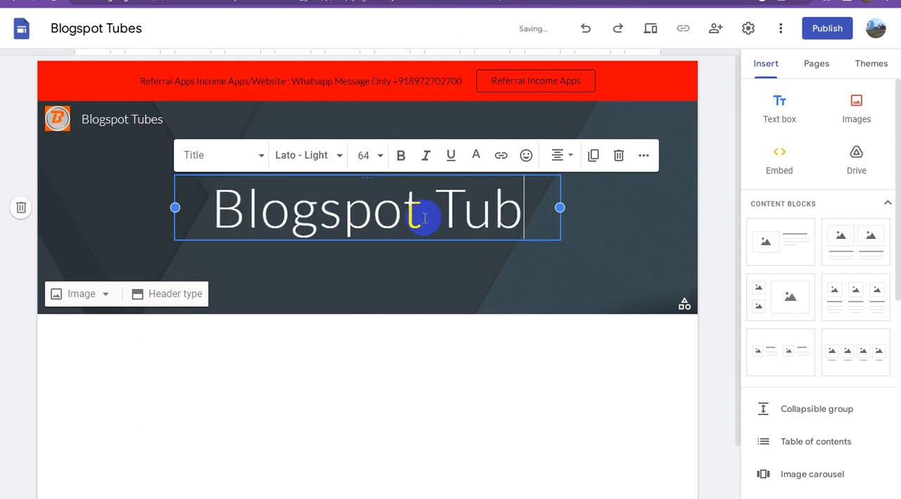
text(es)
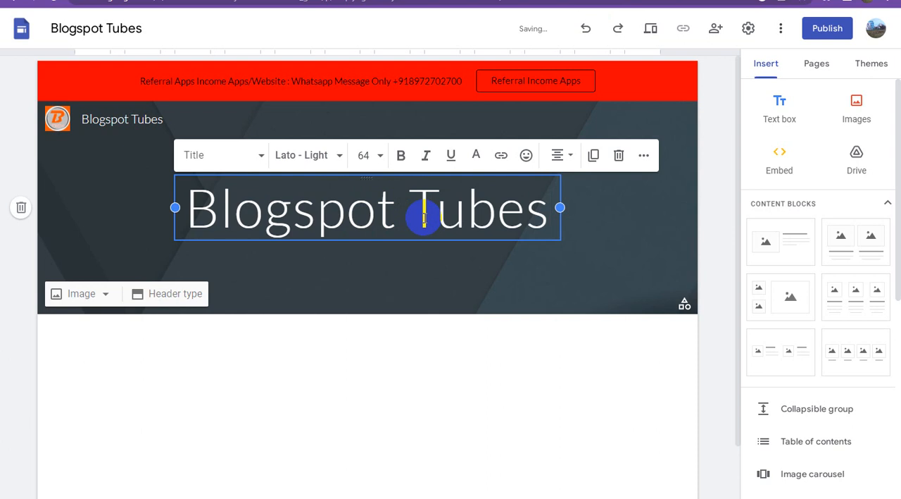
key(Return)
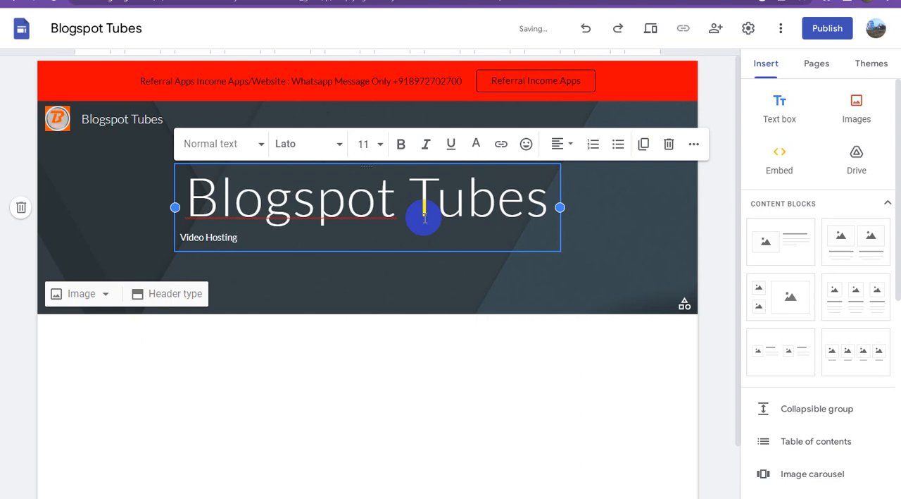
Format both header lines as bold text at font size 48 with centre alignment.
click(215, 241)
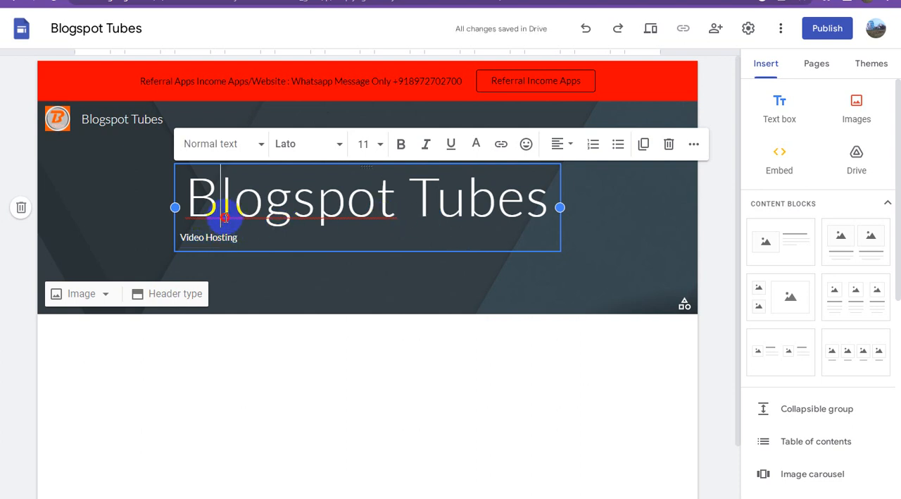
click(198, 189)
drag(192, 191, 261, 236)
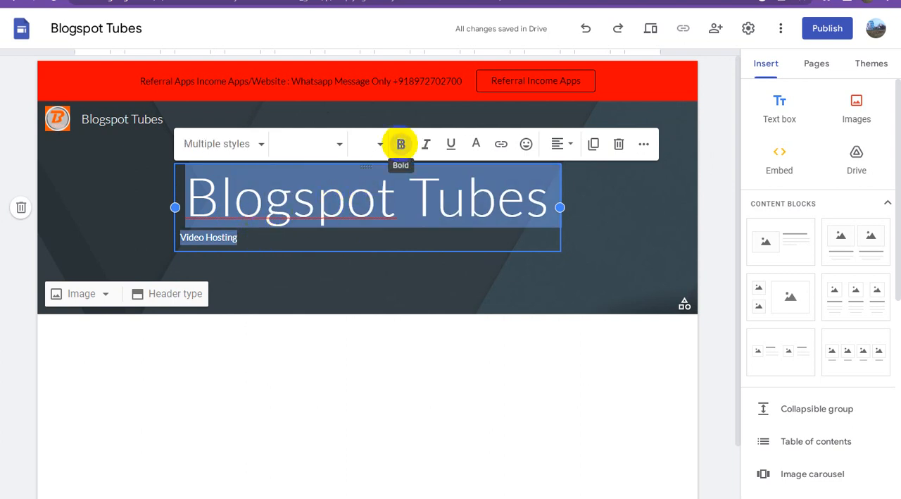
click(401, 144)
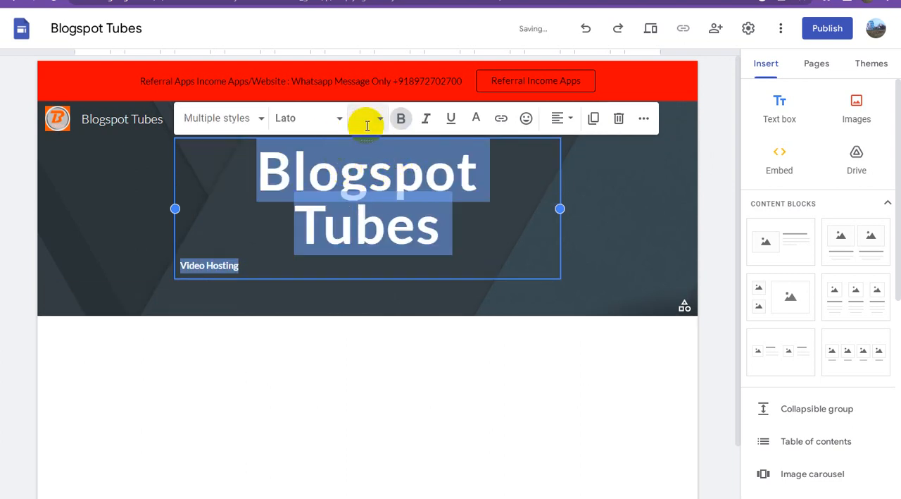
click(380, 123)
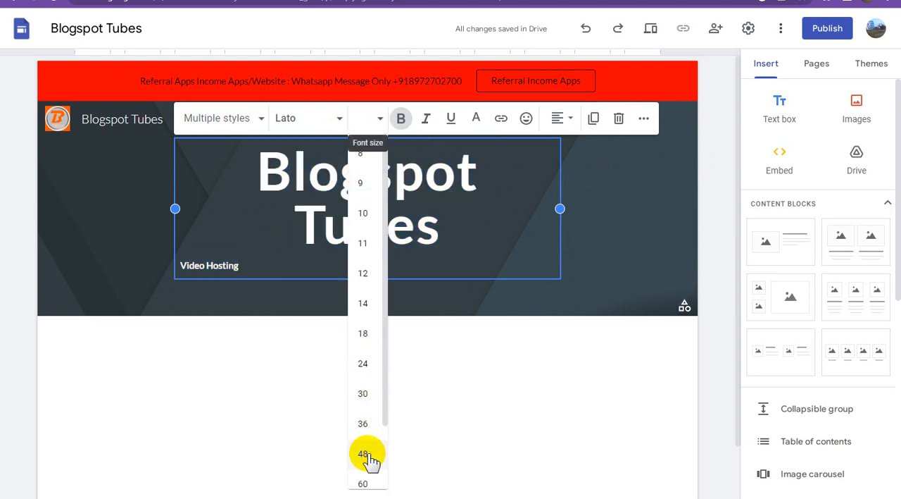
click(364, 454)
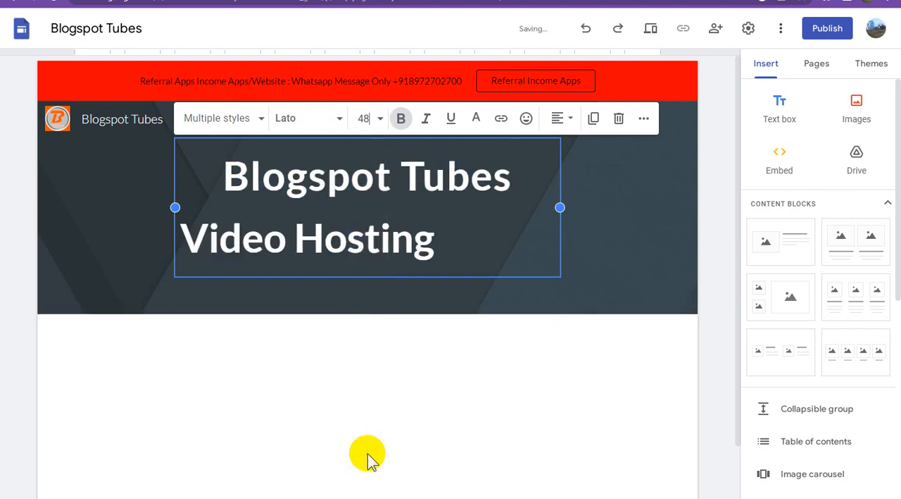
click(567, 120)
click(561, 184)
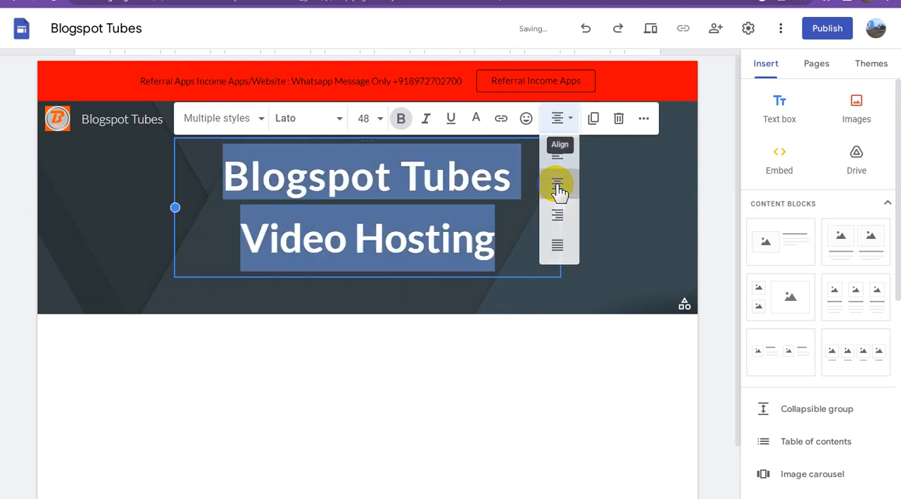
Underline the "Video Hosting" line in the header and set its text colour to yellow (#ffff00).
click(396, 227)
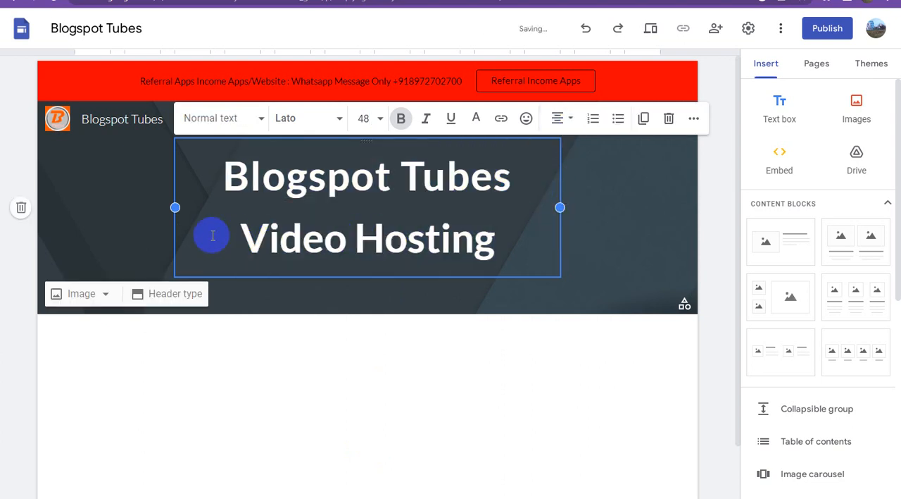
drag(236, 233, 499, 238)
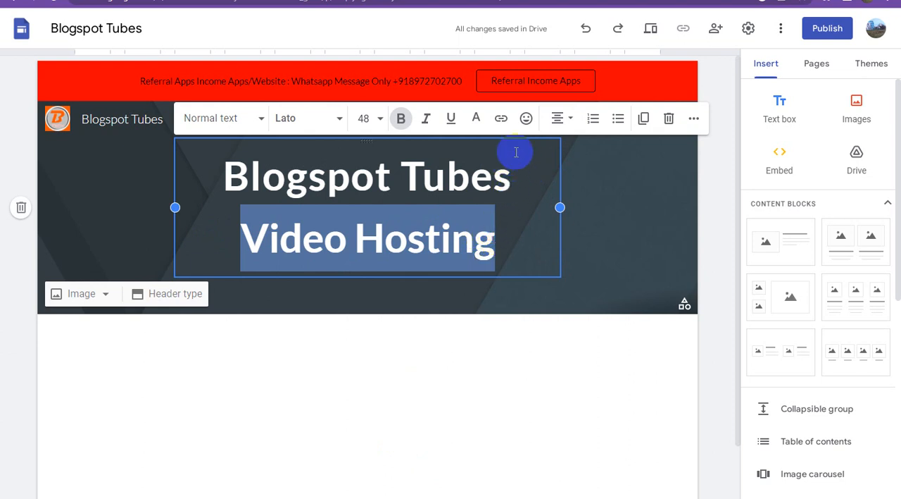
click(450, 118)
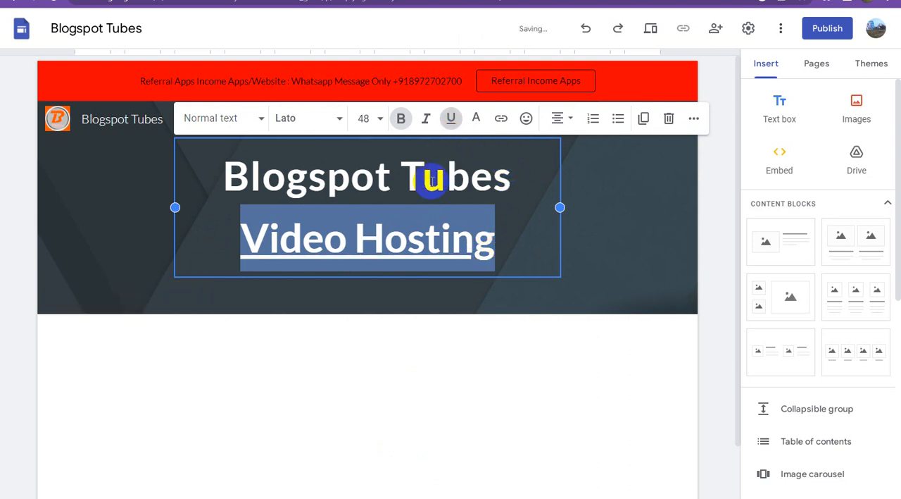
click(476, 121)
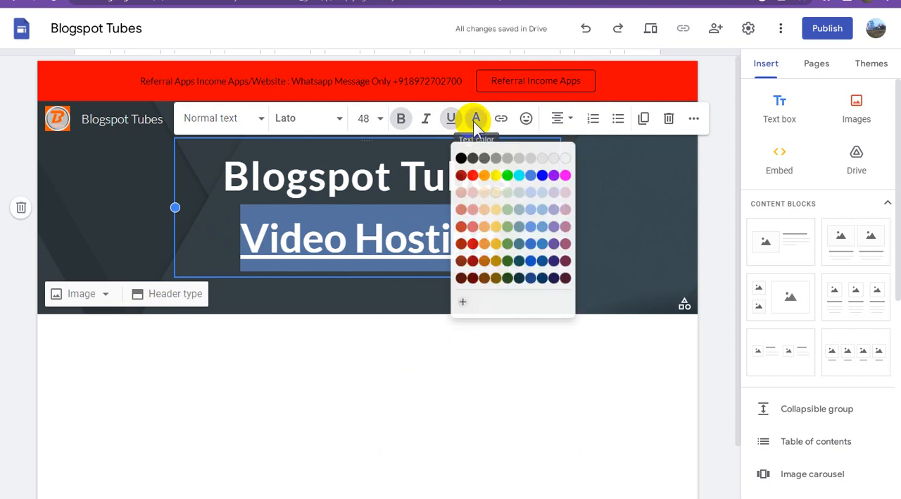
click(497, 173)
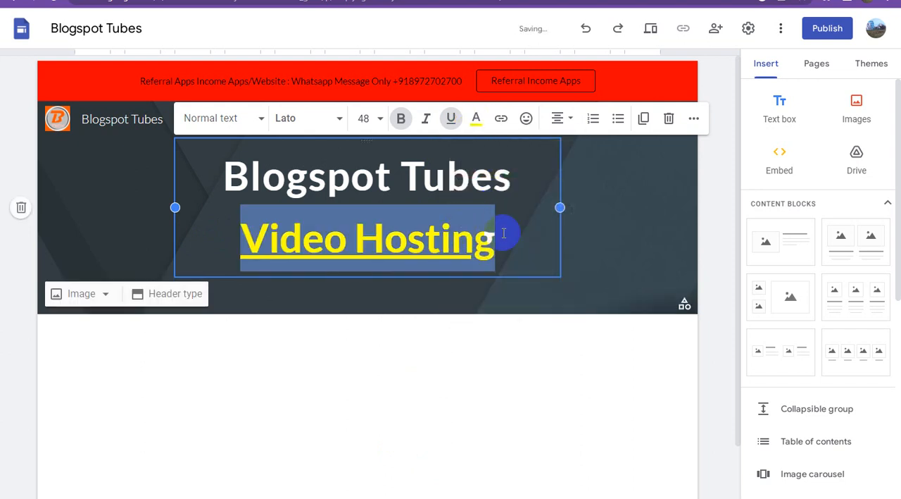
Set the text colour of the "Blogspot Tubes" header line to green.
click(602, 219)
click(386, 187)
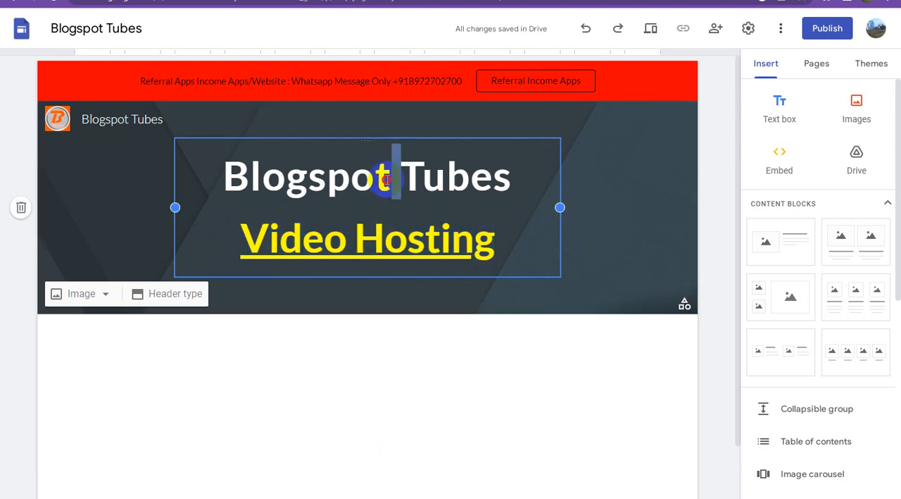
triple_click(387, 180)
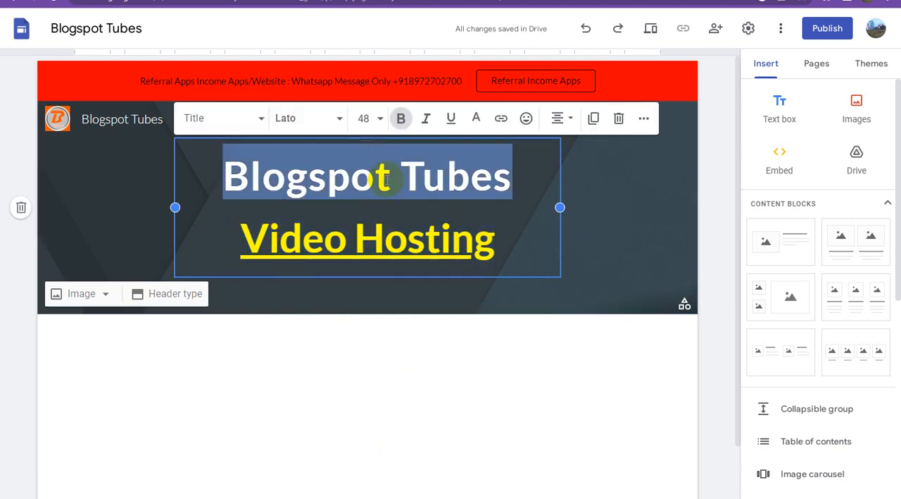
click(476, 120)
click(517, 171)
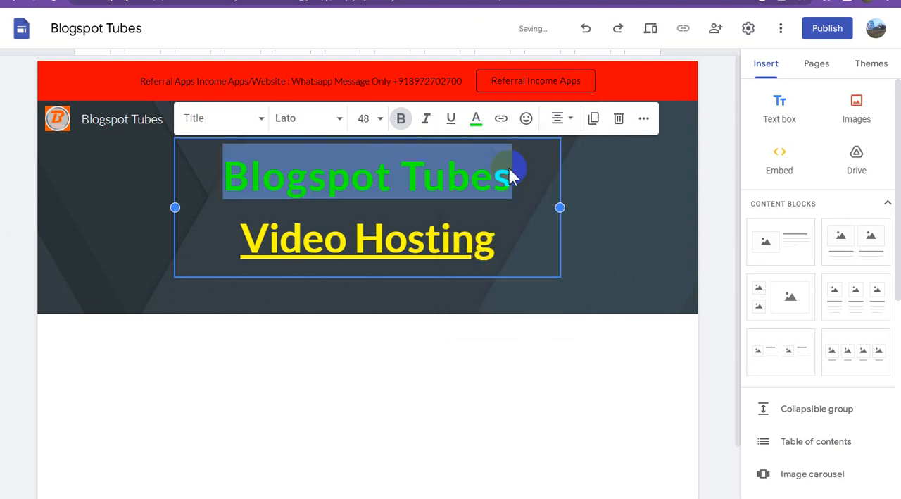
click(596, 188)
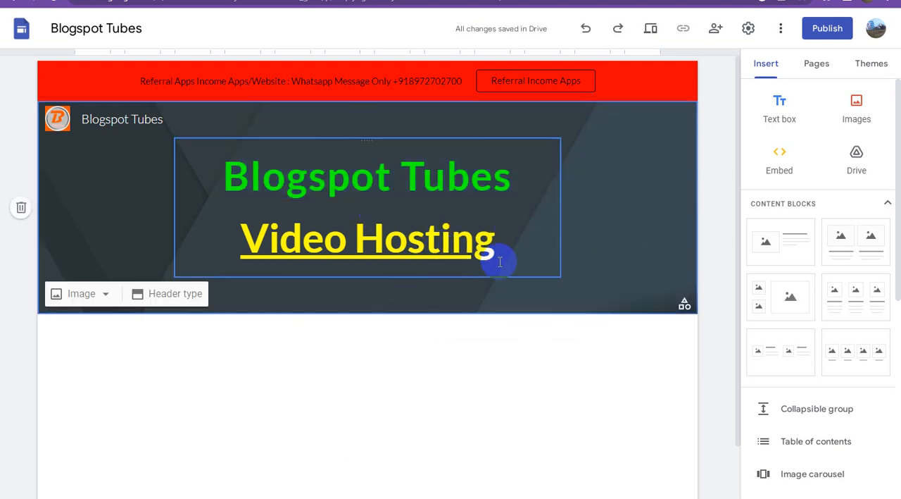
Try removing the underline from the "Video Hosting" header line, and restore it.
triple_click(415, 242)
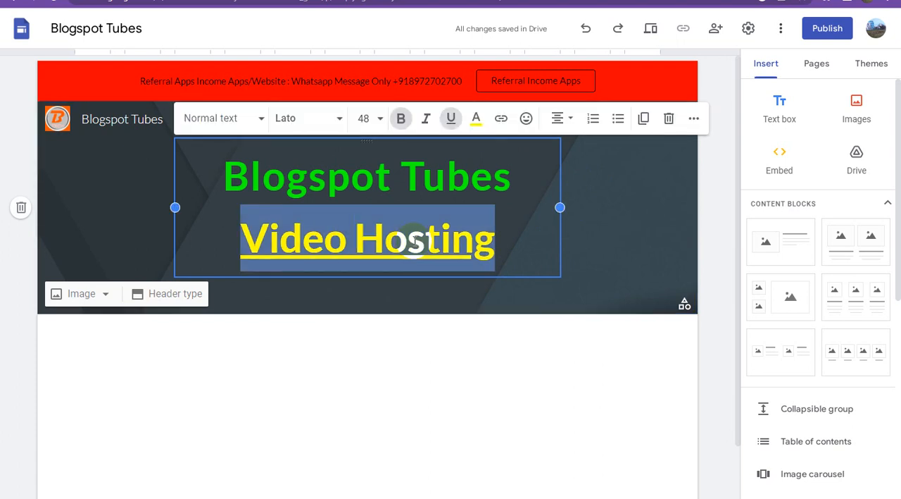
click(453, 120)
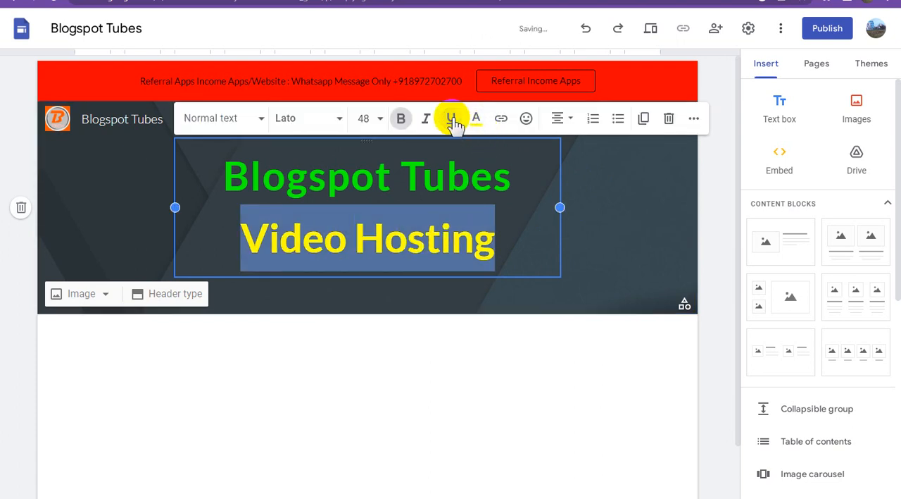
click(452, 120)
click(623, 237)
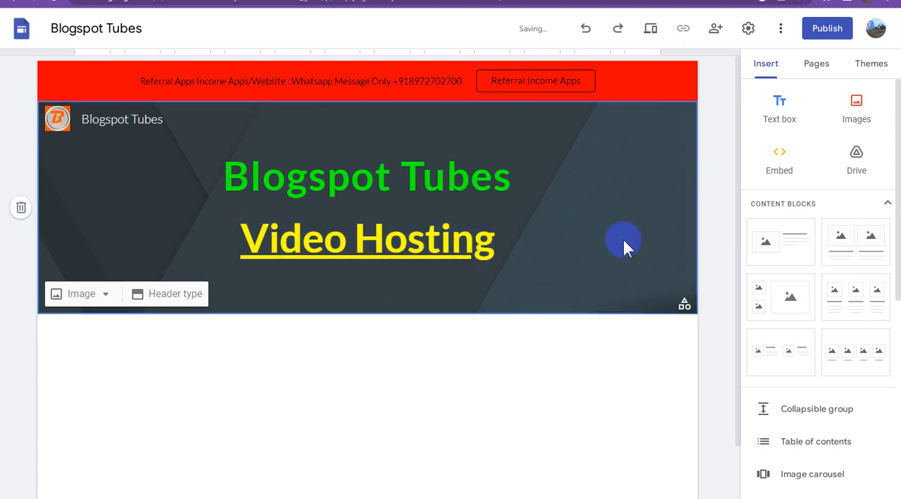
click(424, 334)
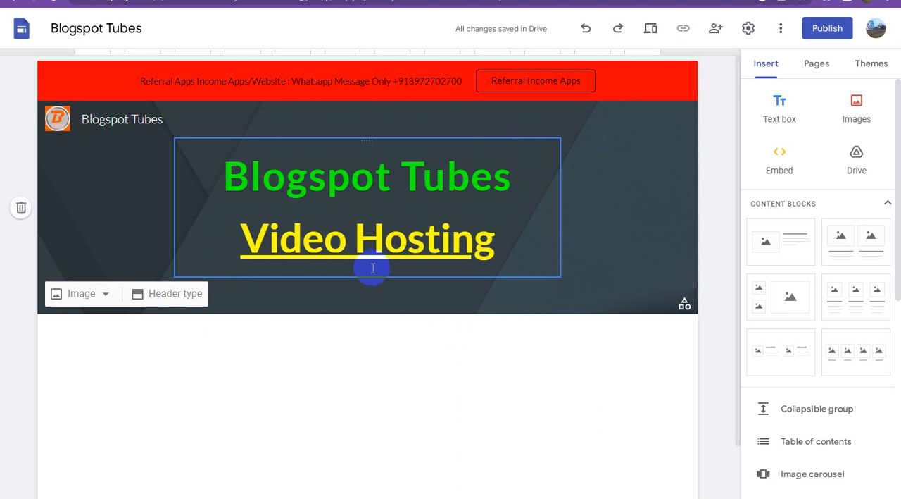
Try the Large banner header type for the page header, and return it to Banner.
click(353, 217)
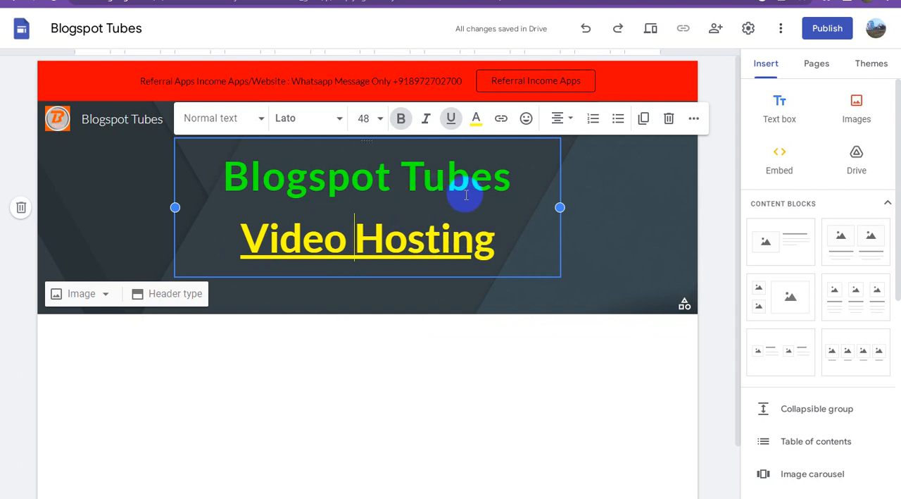
click(107, 295)
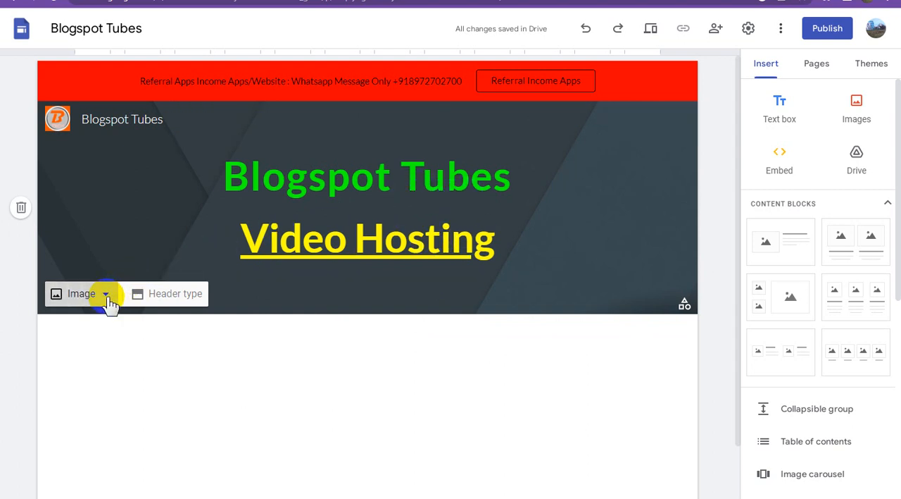
click(190, 298)
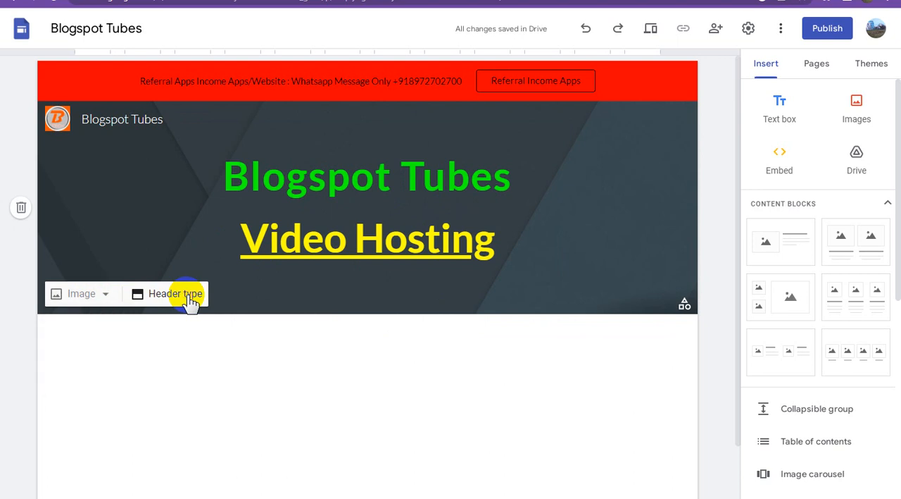
click(190, 297)
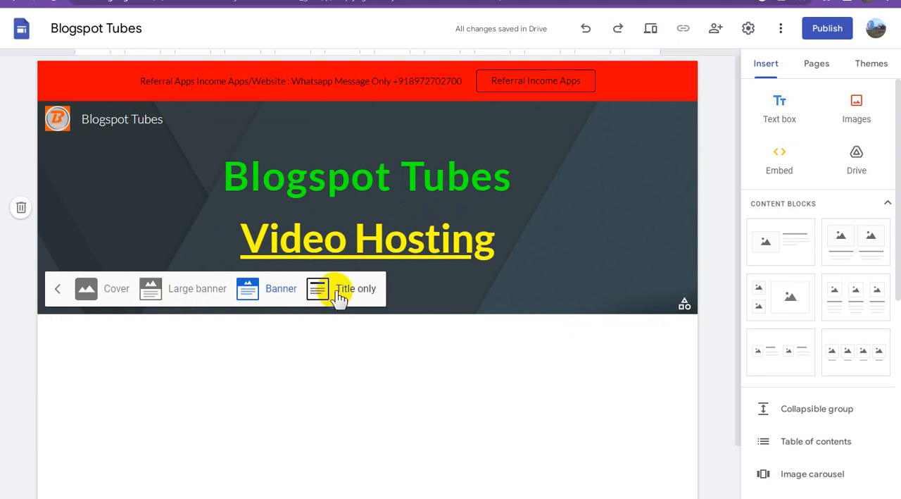
click(199, 296)
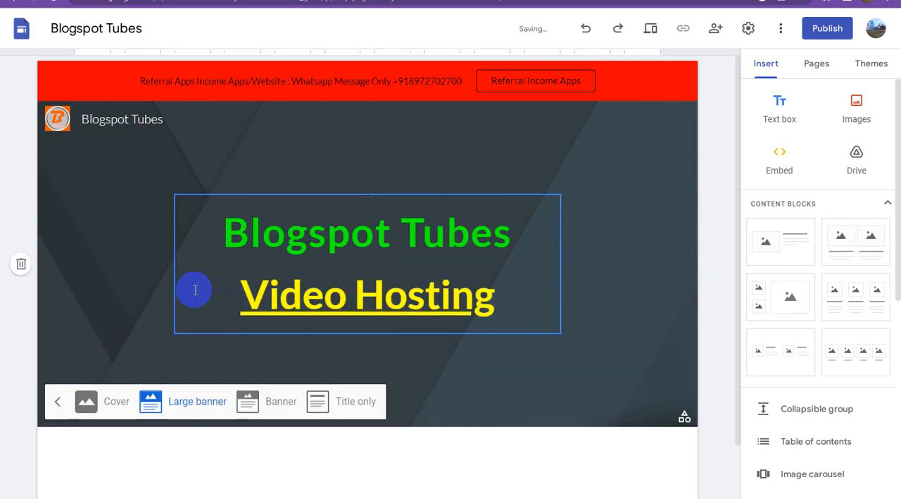
click(258, 402)
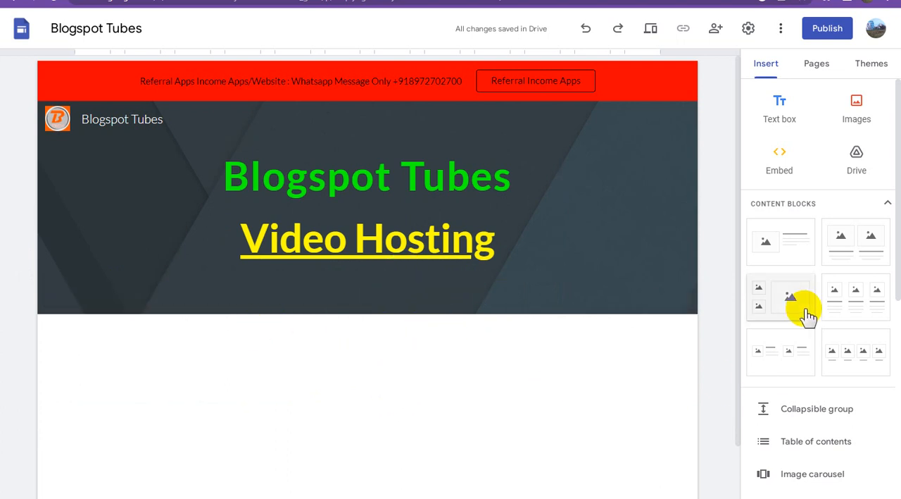
Insert the content block with four image placeholders and captions in a row below the header.
scroll(858, 318, down, 3)
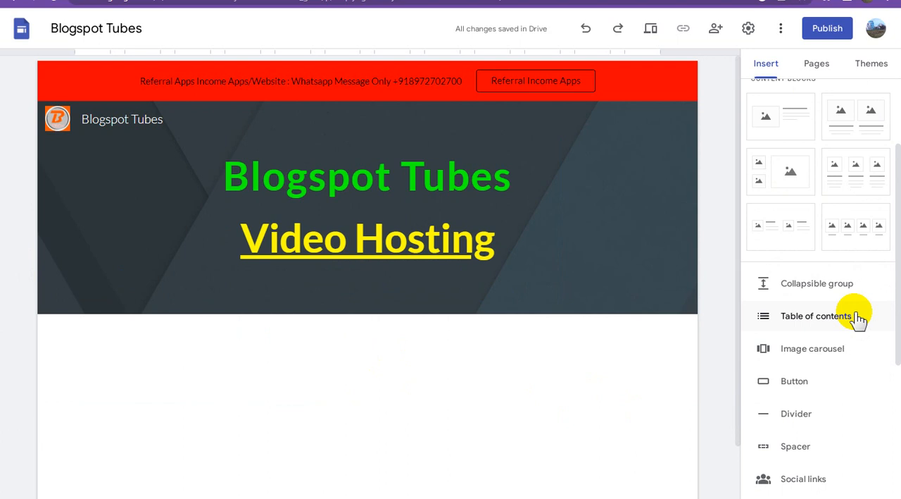
scroll(859, 319, up, 2)
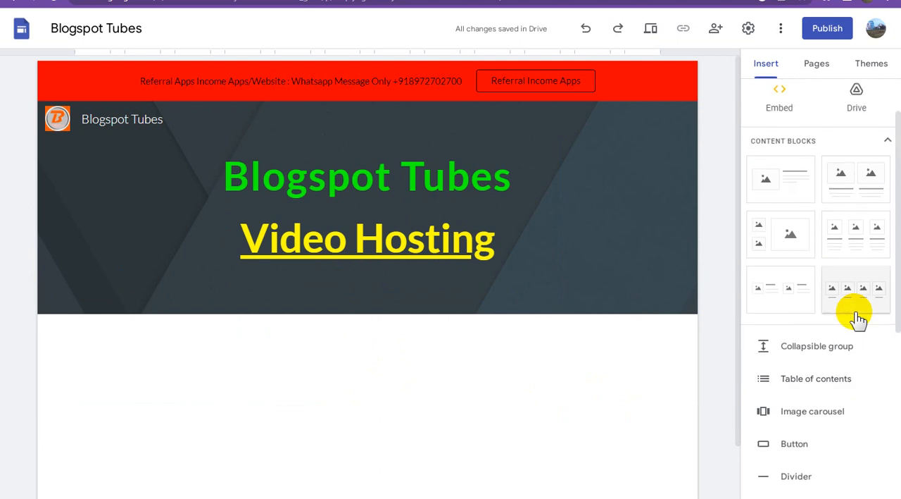
scroll(855, 318, down, 2)
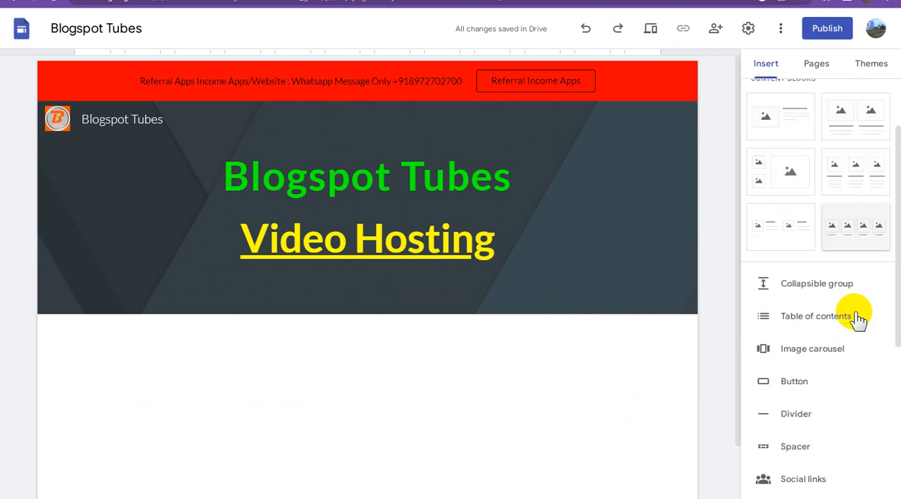
scroll(855, 322, up, 2)
click(871, 294)
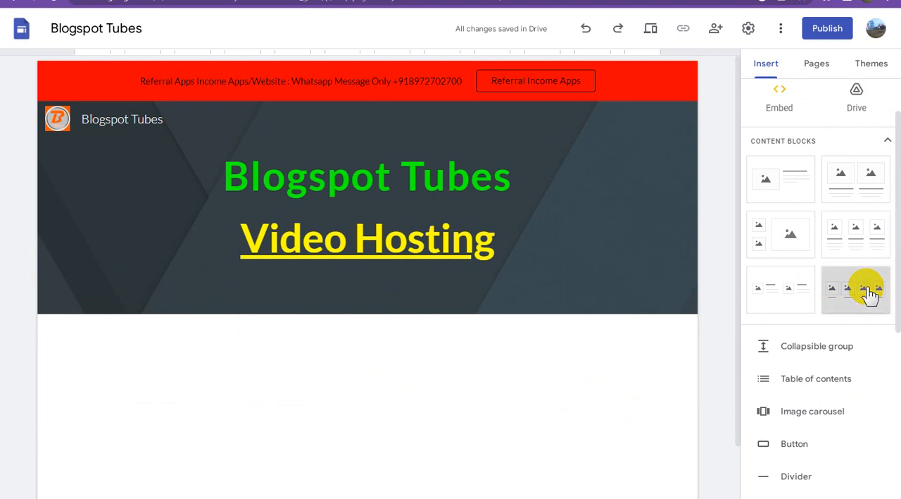
scroll(464, 353, down, 3)
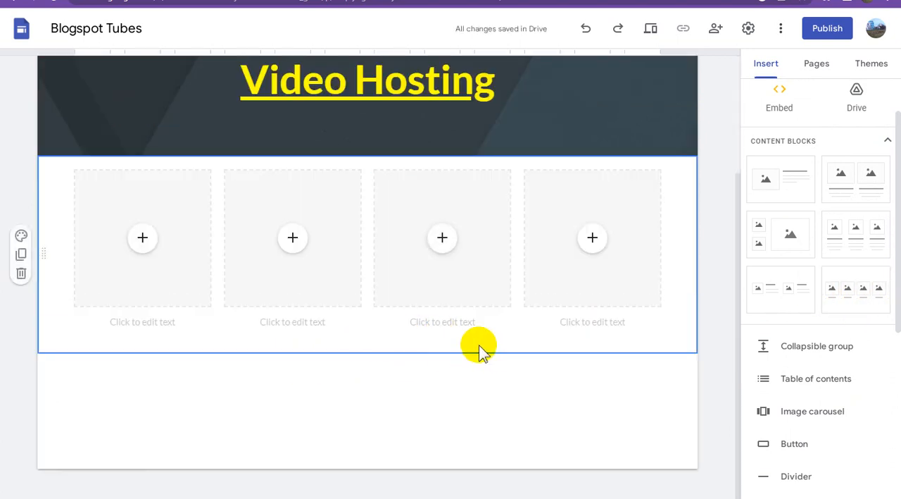
scroll(483, 355, up, 1)
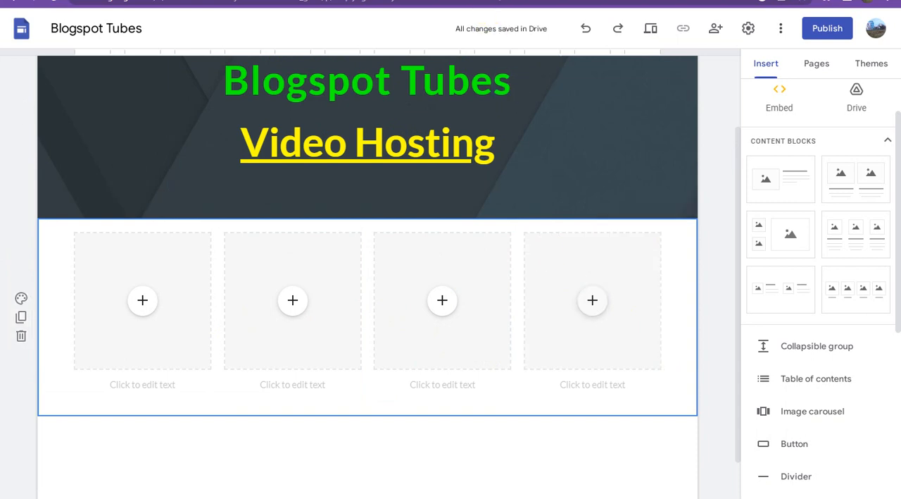
Switch to YouTube Studio, select the first video, "Blogspot Tubes : How To Show at Blogger Website List", and copy its shareable link.
click(513, 1)
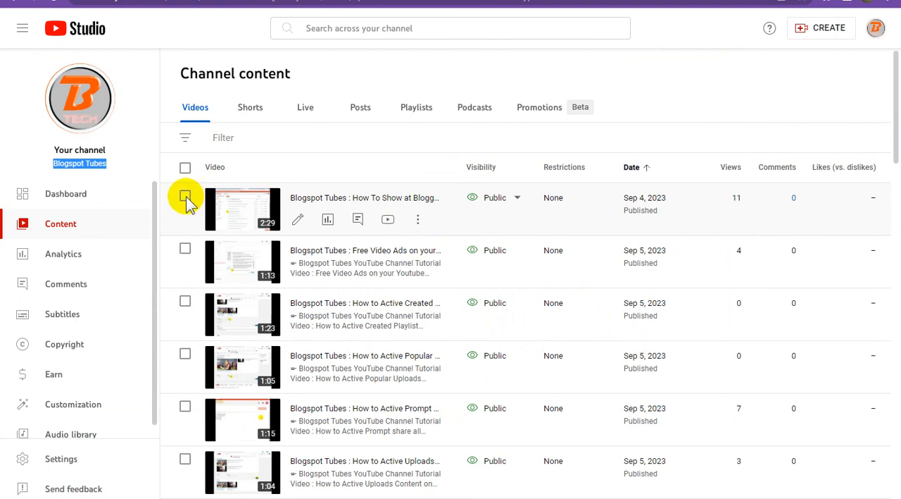
click(186, 199)
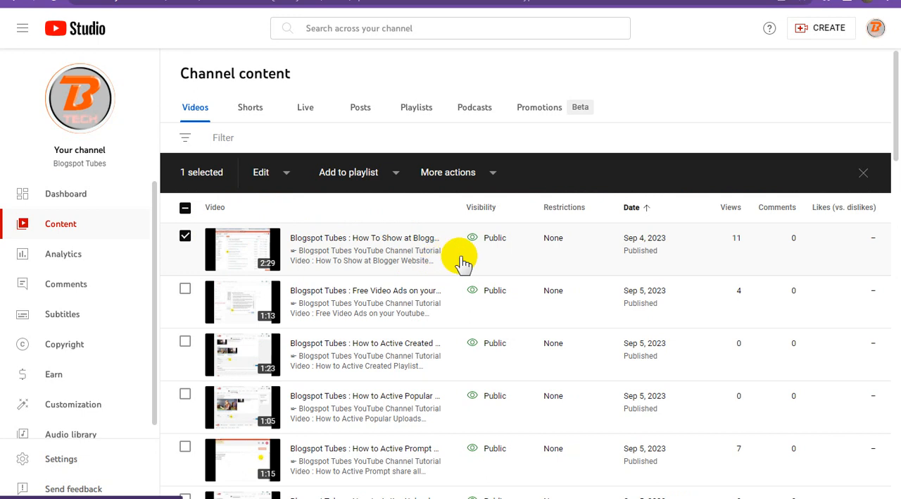
mouse_move(431, 263)
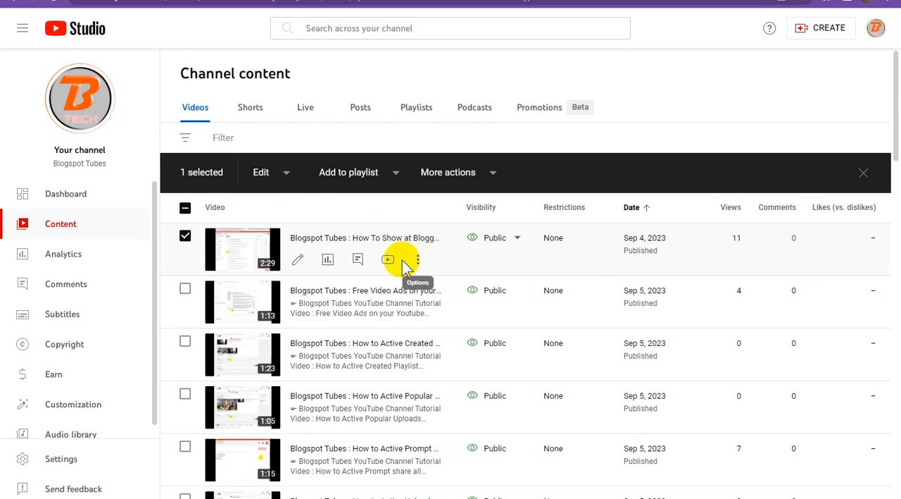
click(418, 260)
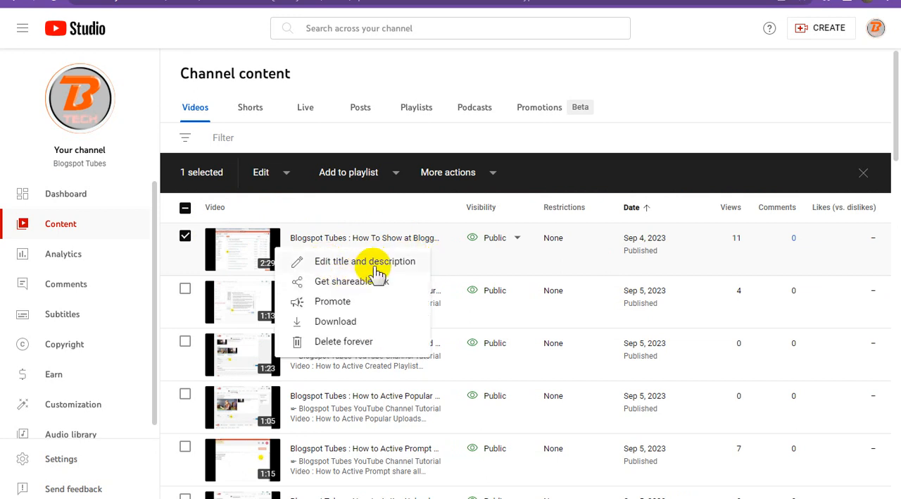
click(373, 283)
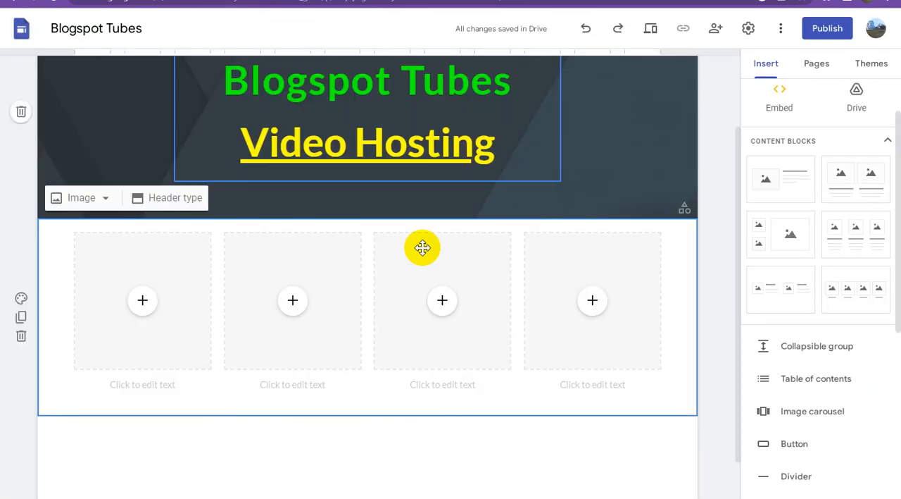
click(143, 301)
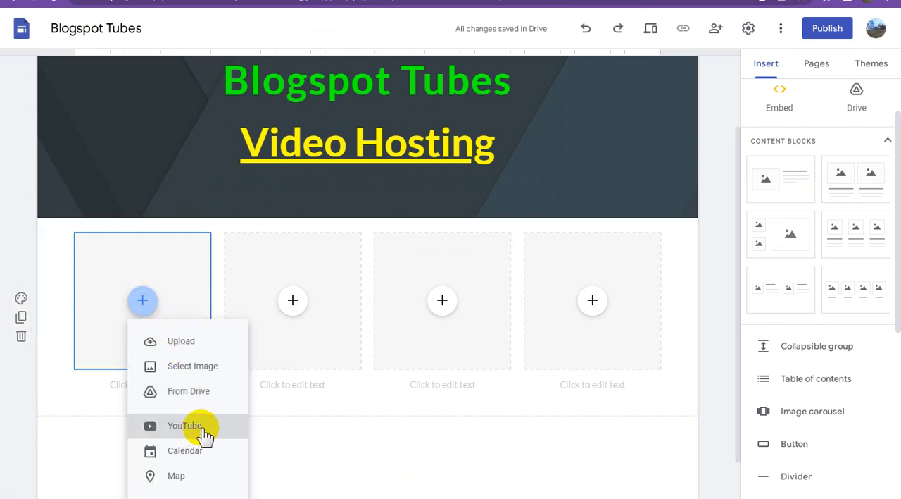
click(250, 419)
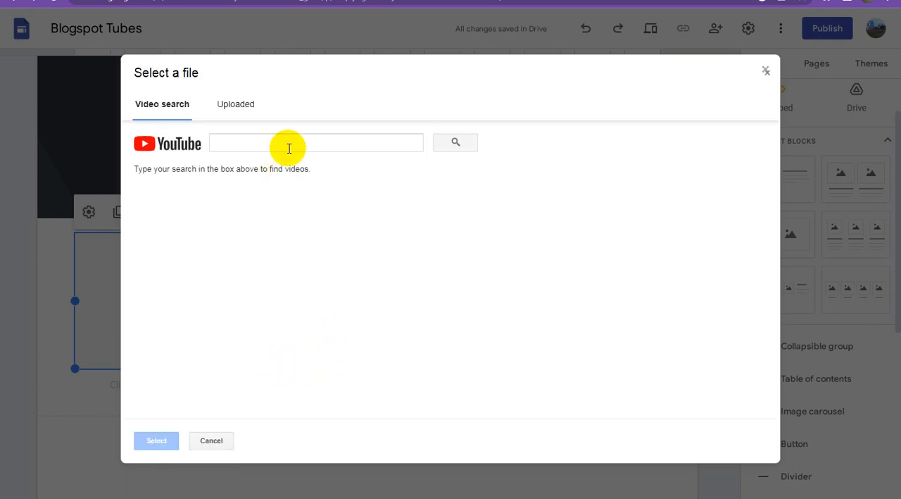
click(292, 140)
key(ctrl+v)
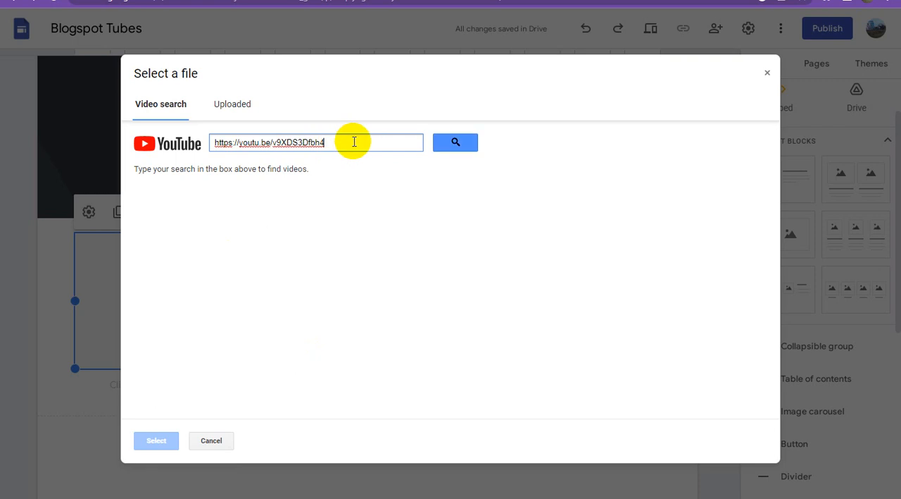
click(457, 142)
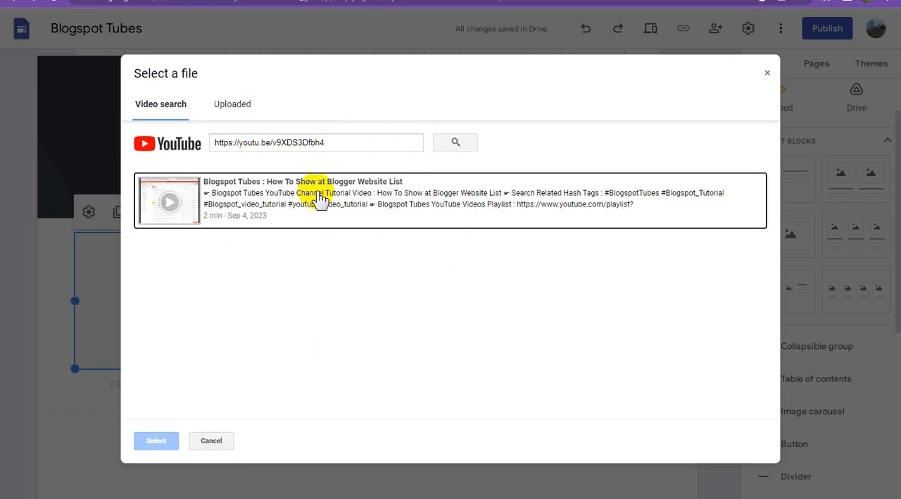
click(315, 198)
click(164, 442)
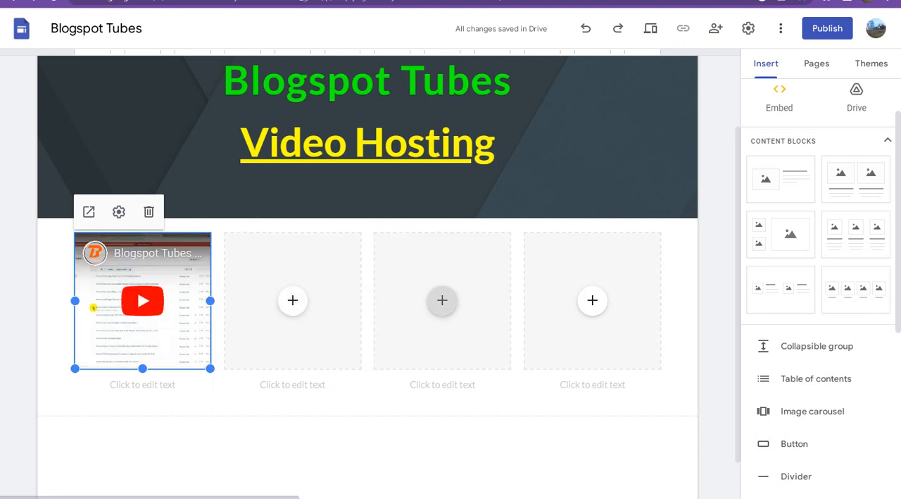
Switch to YouTube Studio and copy the full title of the first video, "Blogspot Tubes : How To Show at Blogger Website List".
click(474, 1)
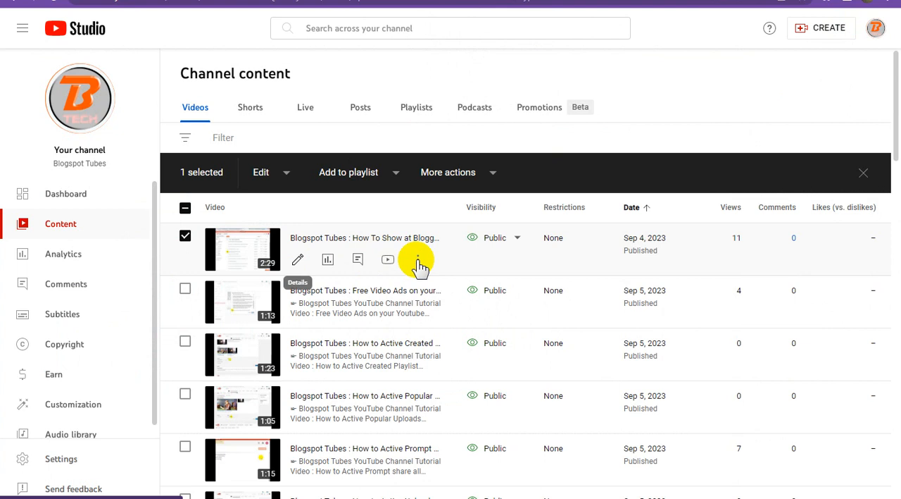
click(418, 260)
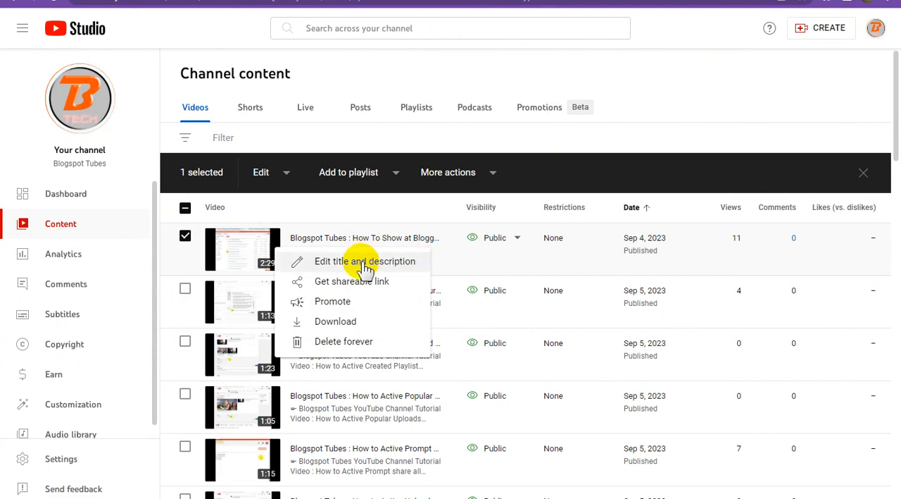
click(405, 262)
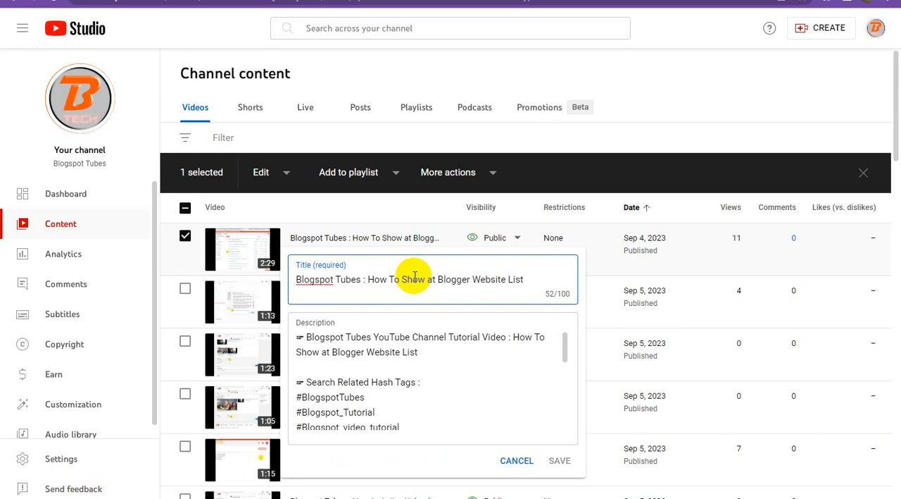
triple_click(415, 277)
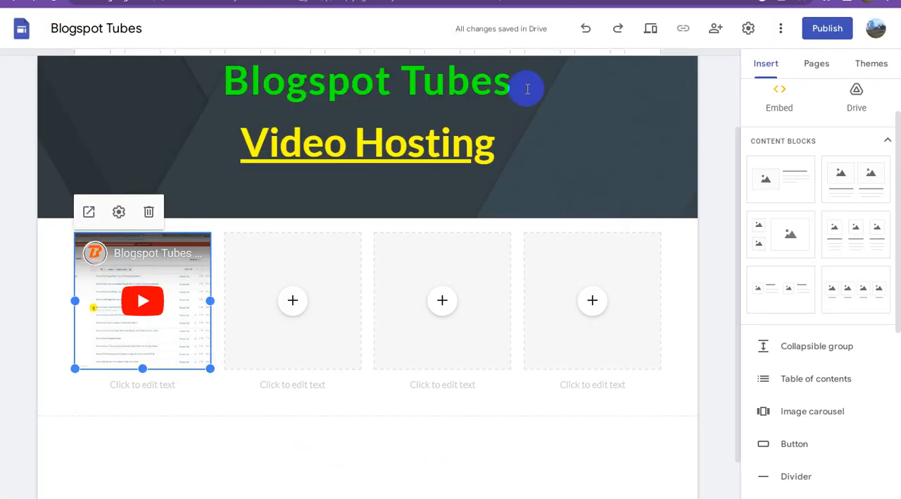
Back in Google Sites, caption the first video "Blogspot Tubes : How To Show at Blogger Website List" and make the caption bold.
click(159, 390)
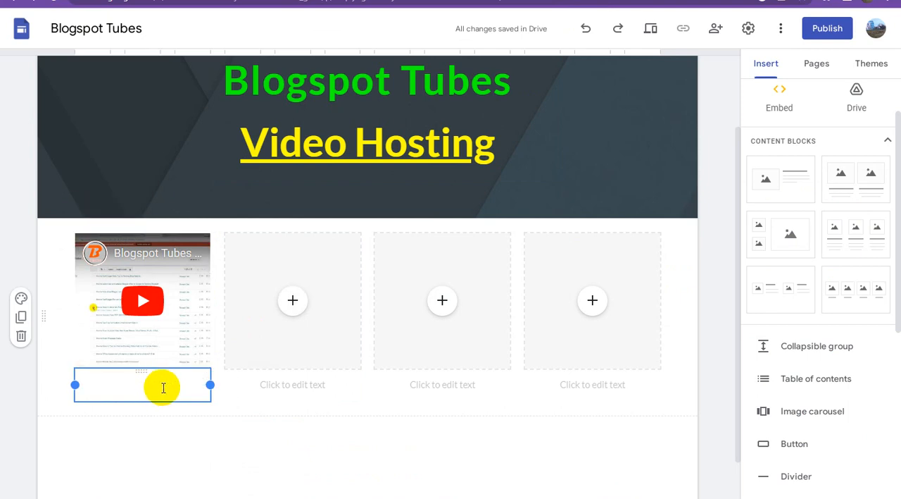
key(ctrl+v)
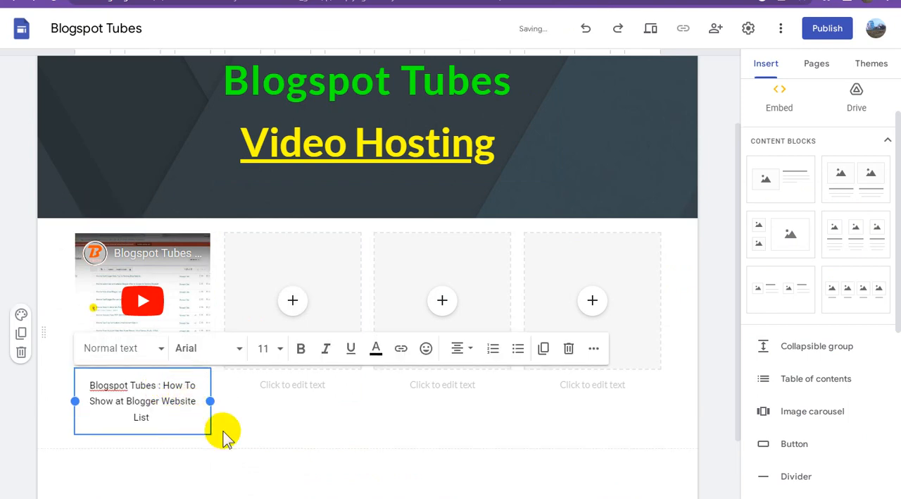
click(307, 465)
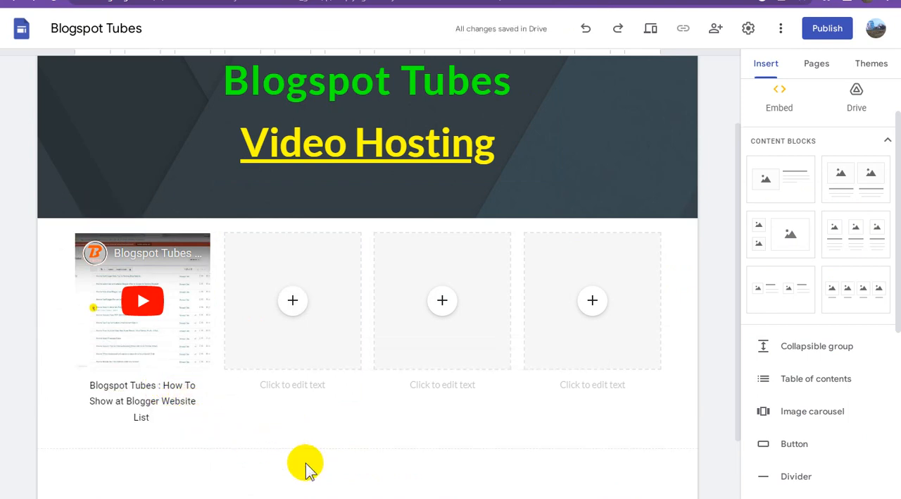
click(174, 397)
key(ctrl+a)
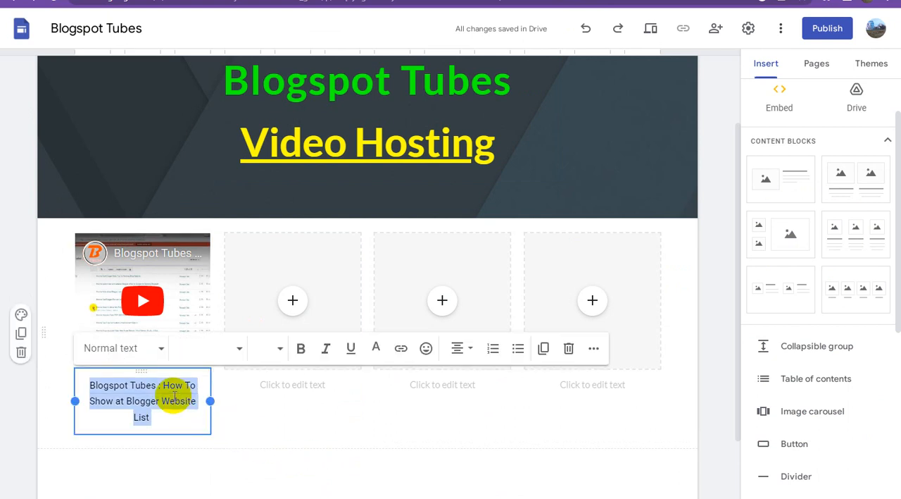
click(301, 349)
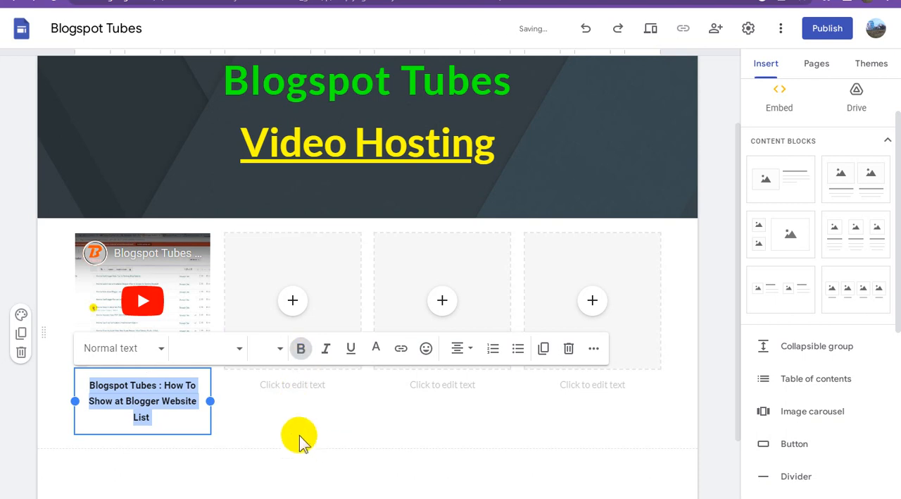
click(303, 455)
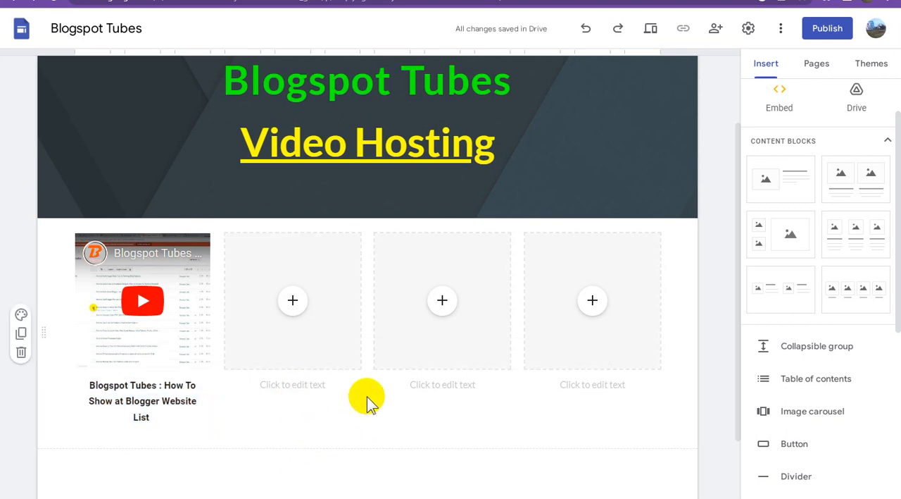
Switch to YouTube Studio, close the title editor, select the second video, "Blogspot Tubes : Free Video Ads", and copy its shareable link.
click(507, 2)
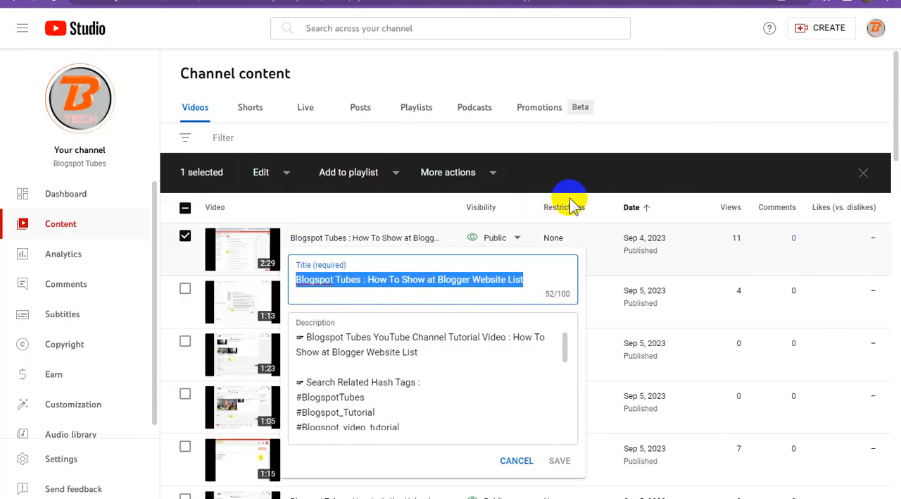
click(677, 93)
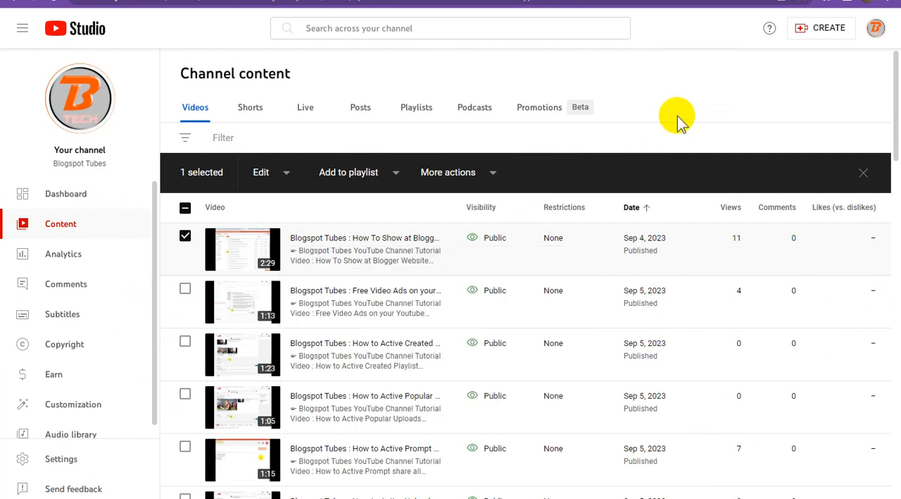
click(186, 290)
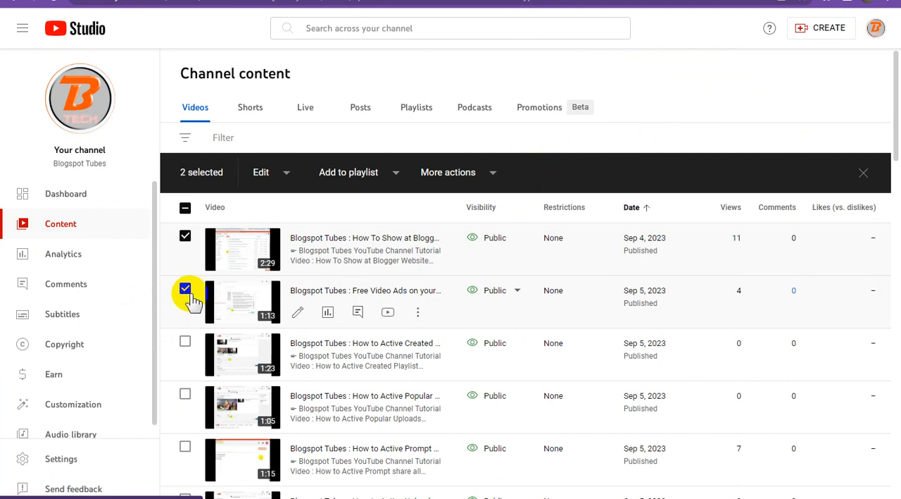
click(418, 313)
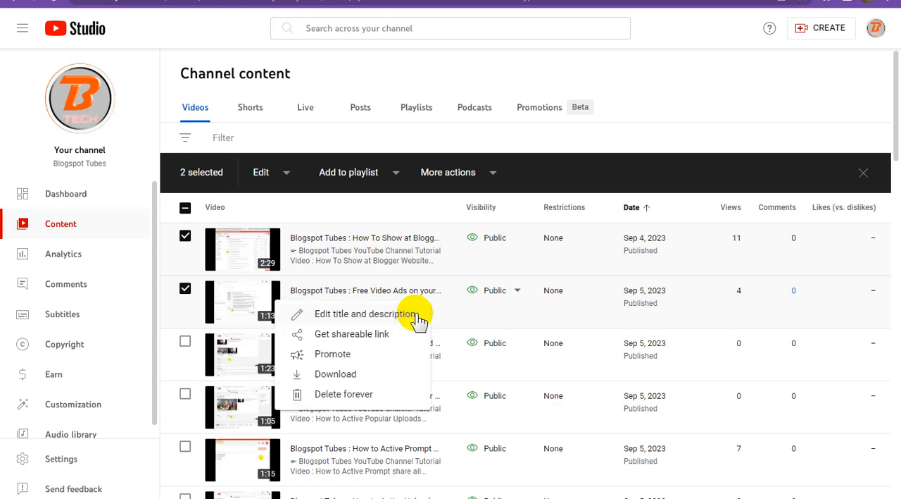
click(367, 334)
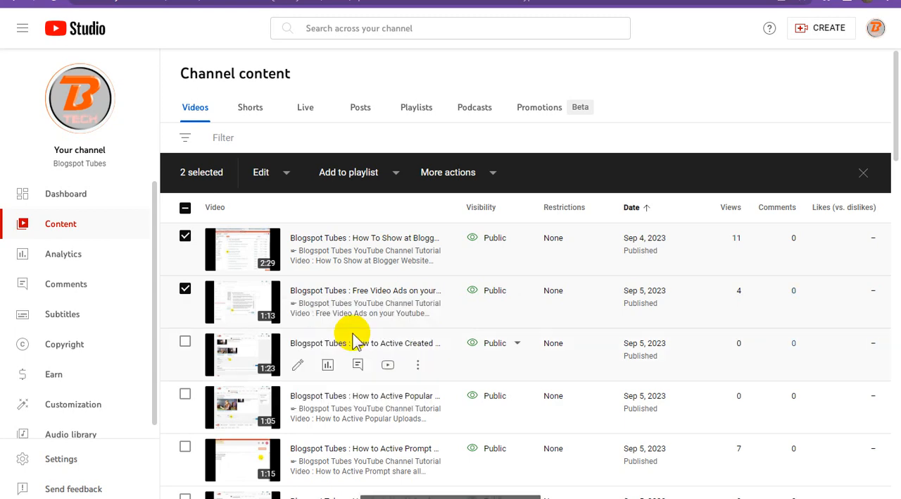
click(598, 1)
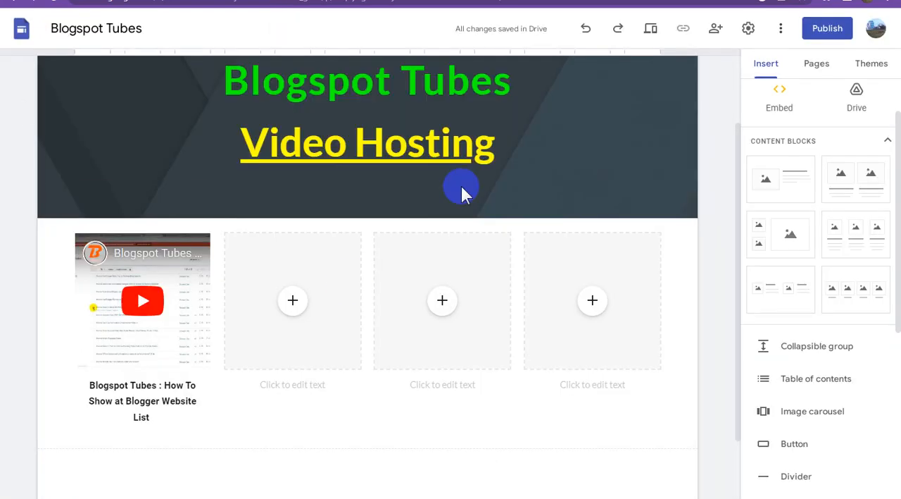
click(301, 296)
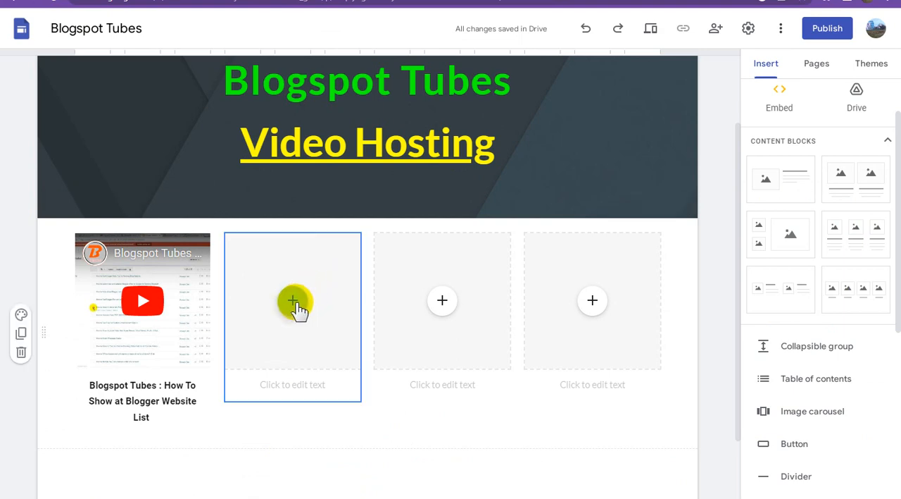
click(296, 302)
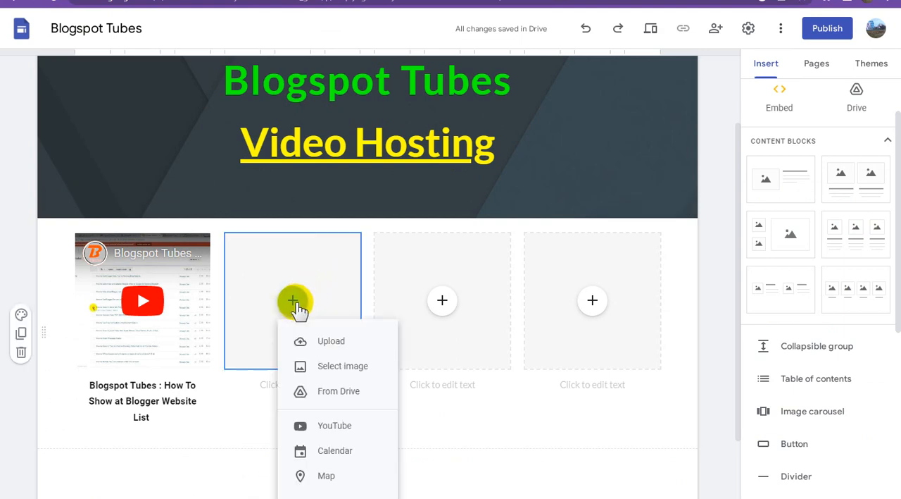
click(352, 431)
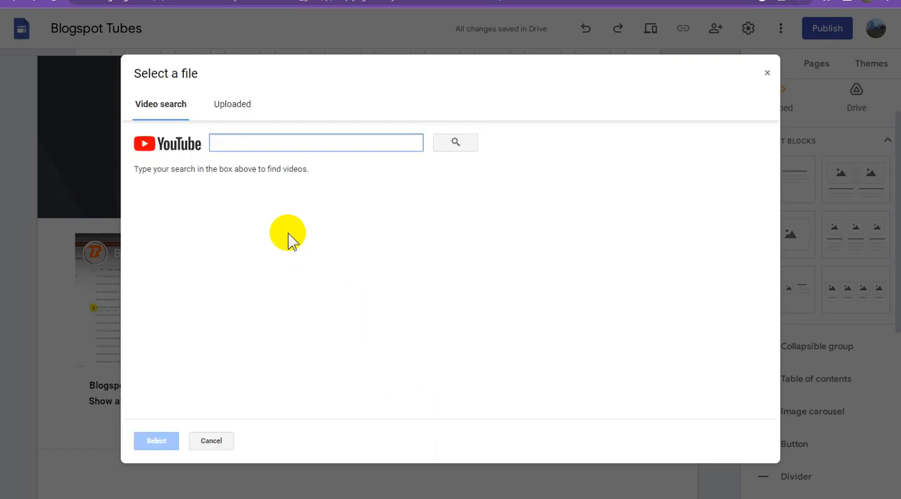
click(280, 139)
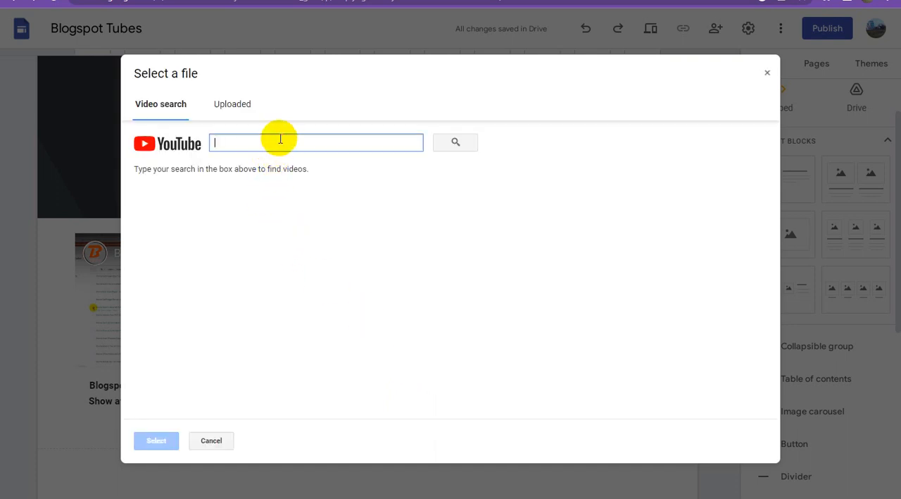
key(ctrl+v)
click(449, 143)
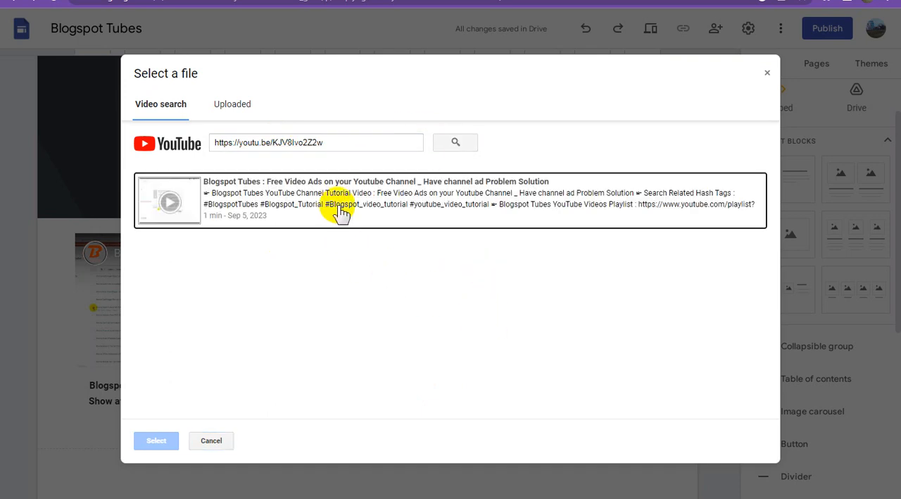
click(339, 204)
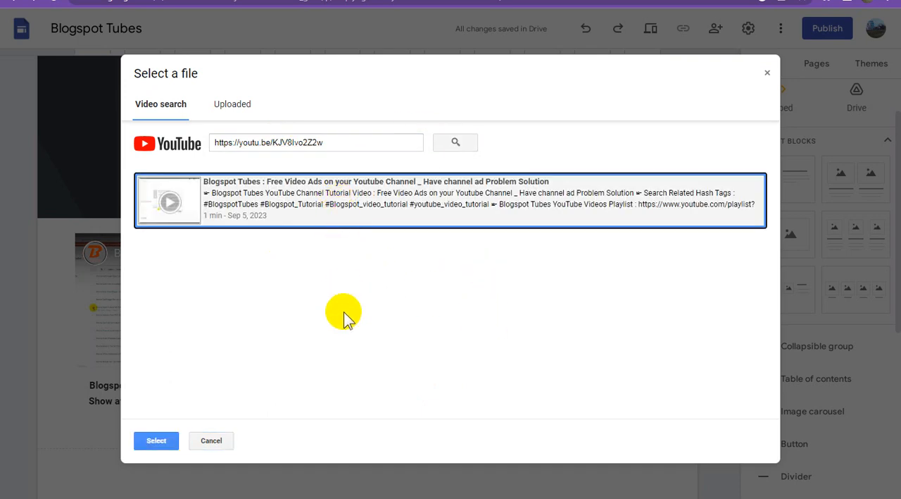
click(156, 440)
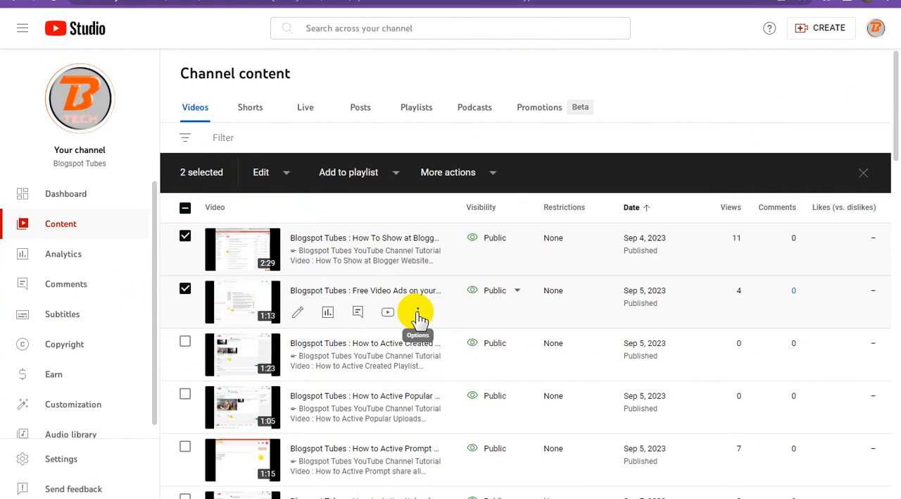
Switch to YouTube Studio and copy the full title of the second video, the one about free video ads.
click(418, 313)
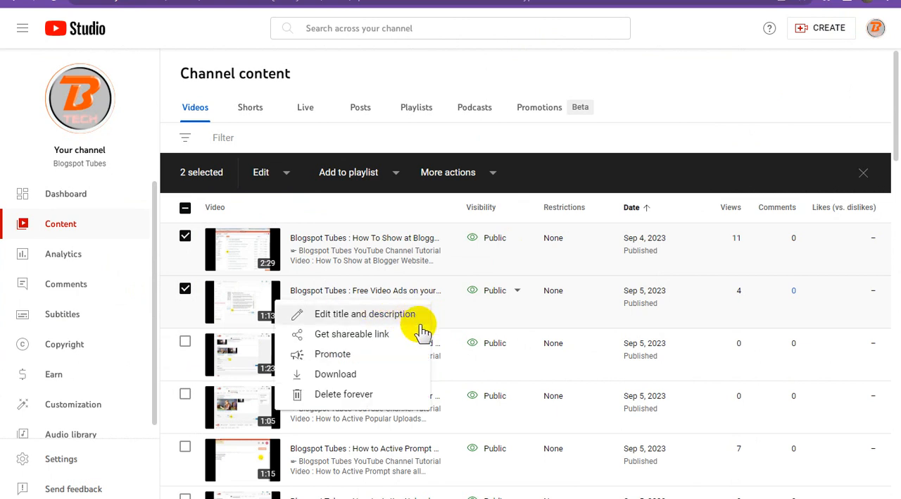
click(414, 318)
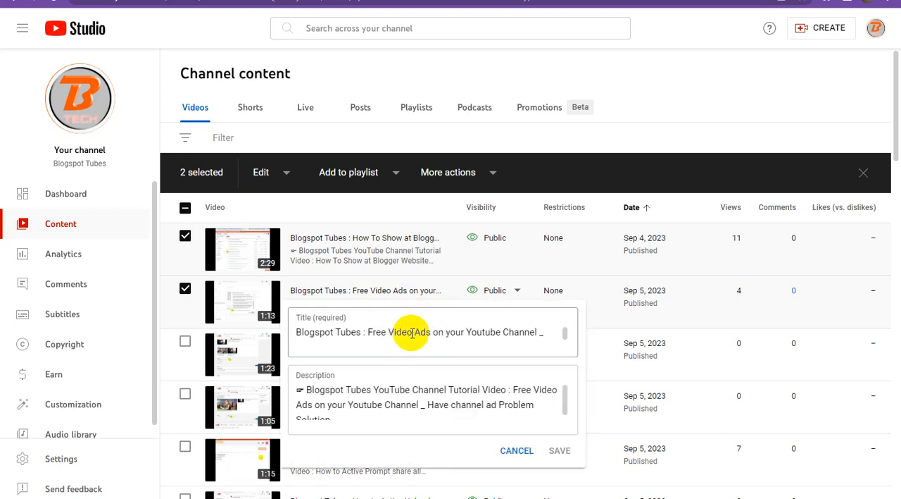
click(412, 333)
key(ctrl+a)
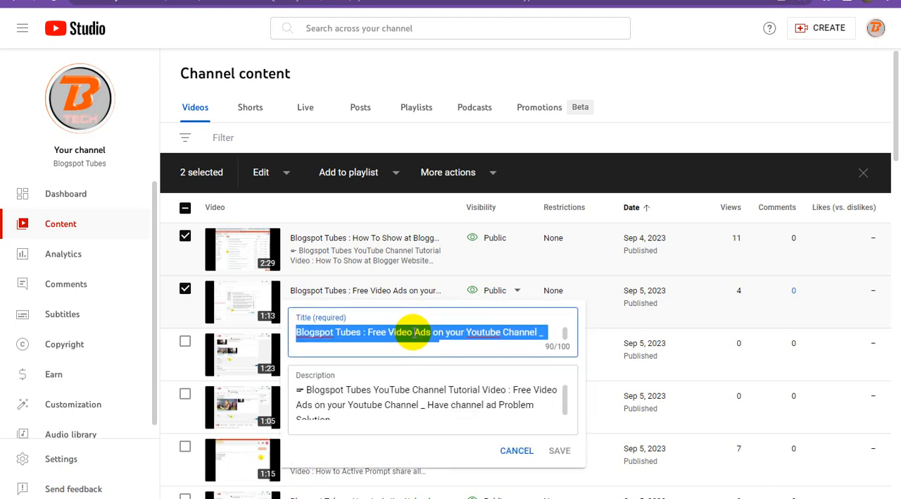
Back in Google Sites, add the bold caption "Blogspot Tubes : Free Video Ads on your Youtube Channel _ Have channel ad Problem Solution" under the second video.
click(95, 0)
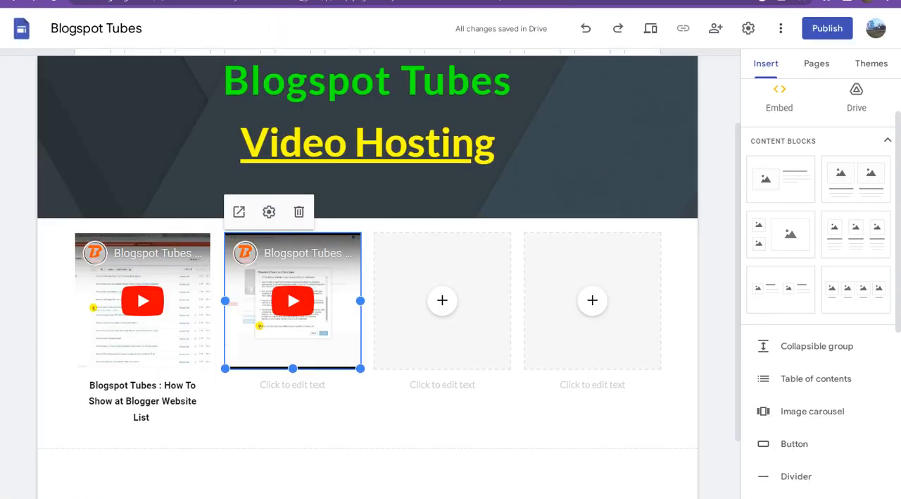
click(307, 384)
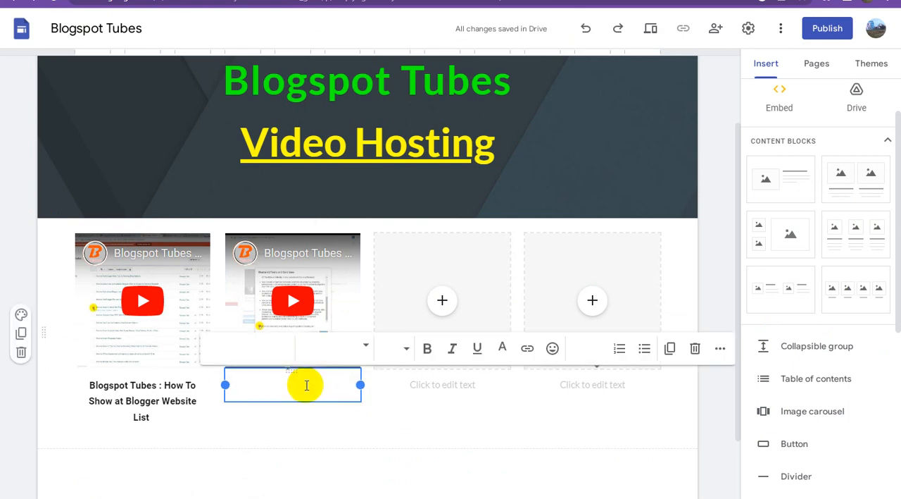
key(ctrl+v)
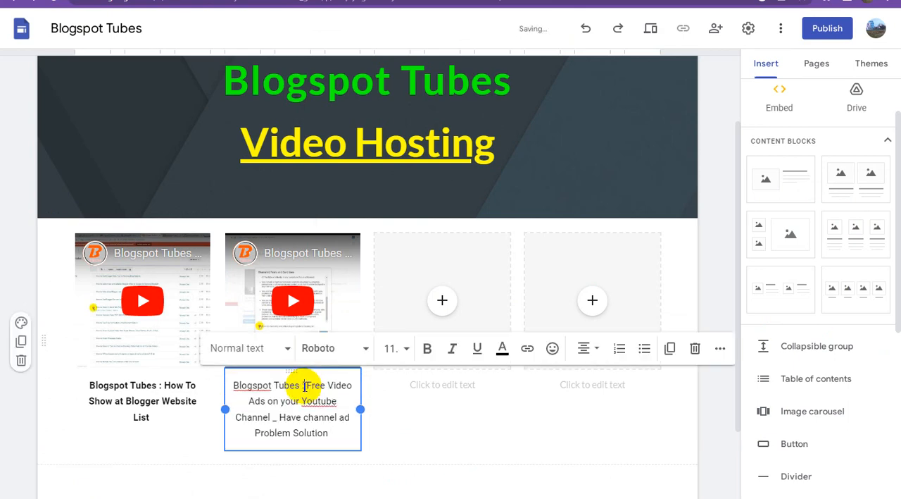
key(ctrl+a)
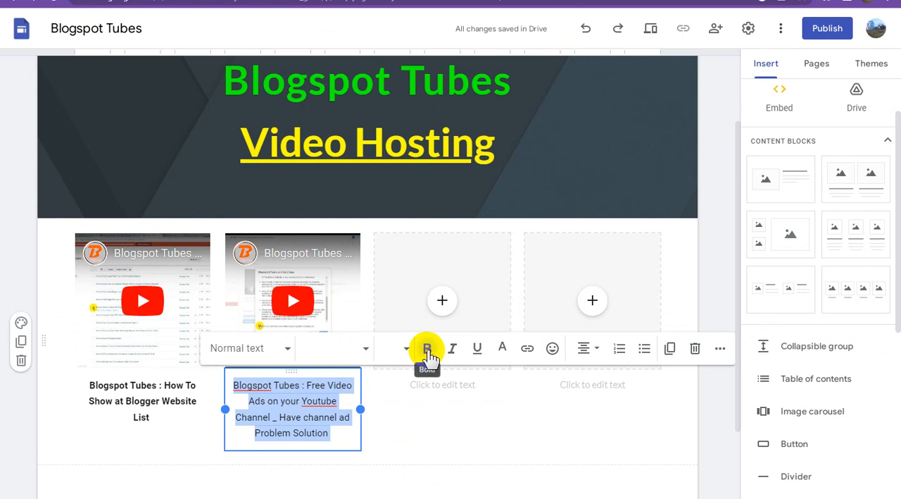
click(427, 348)
click(460, 442)
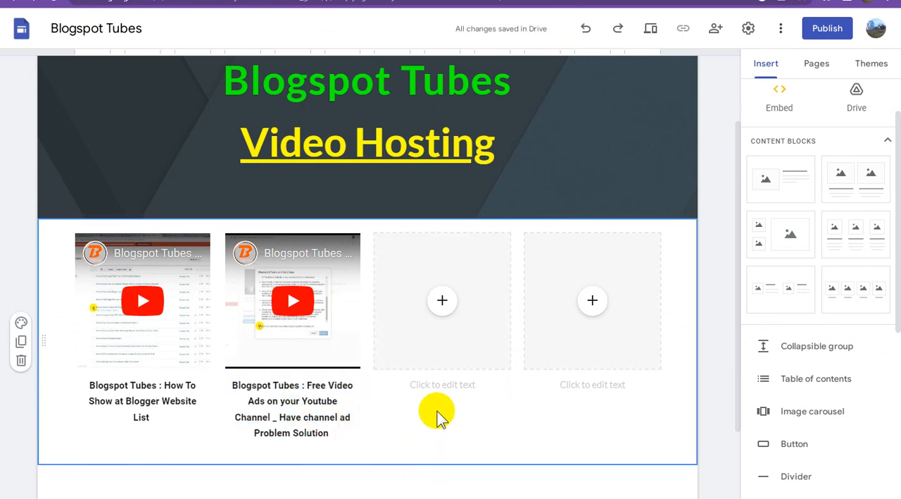
Switch to YouTube Studio, close the title editor, select the third video, "Blogspot Tubes : How to Active Created", and copy its shareable link.
click(530, 1)
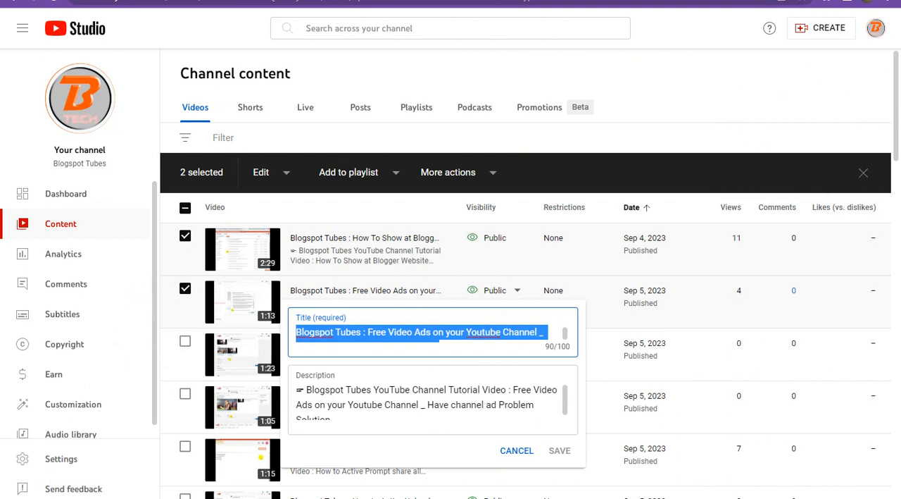
click(655, 100)
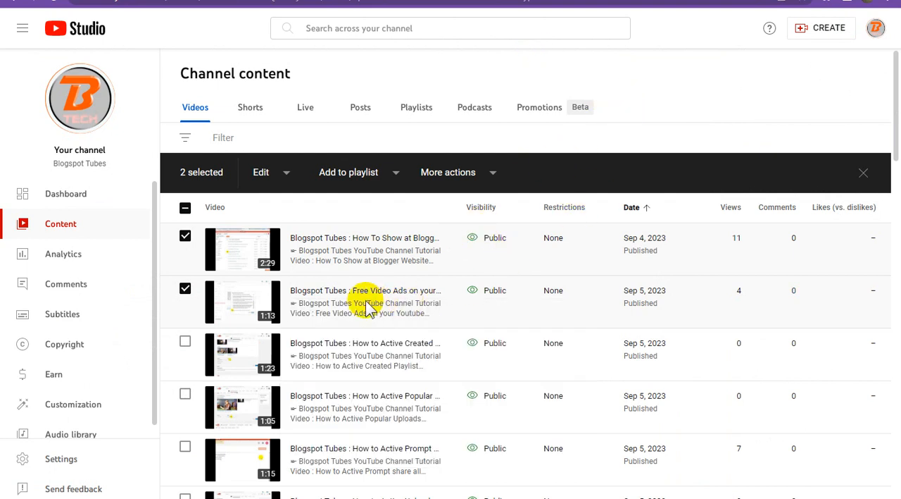
click(186, 345)
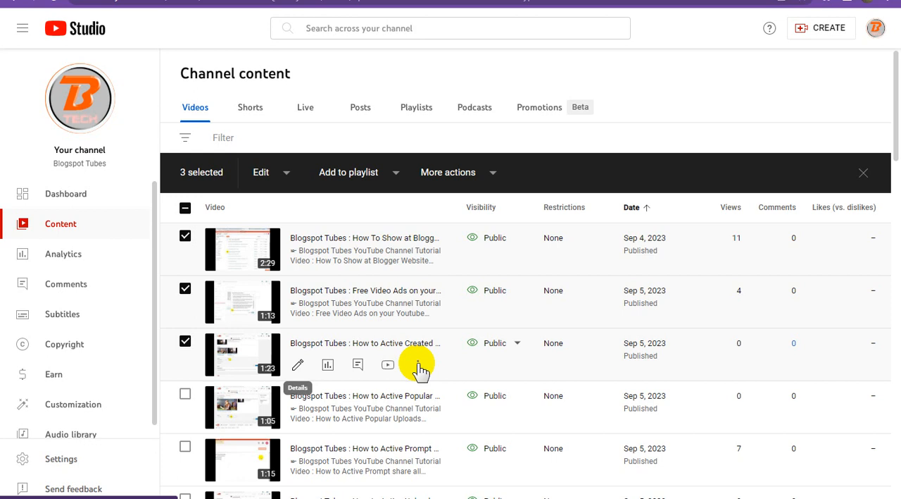
click(419, 365)
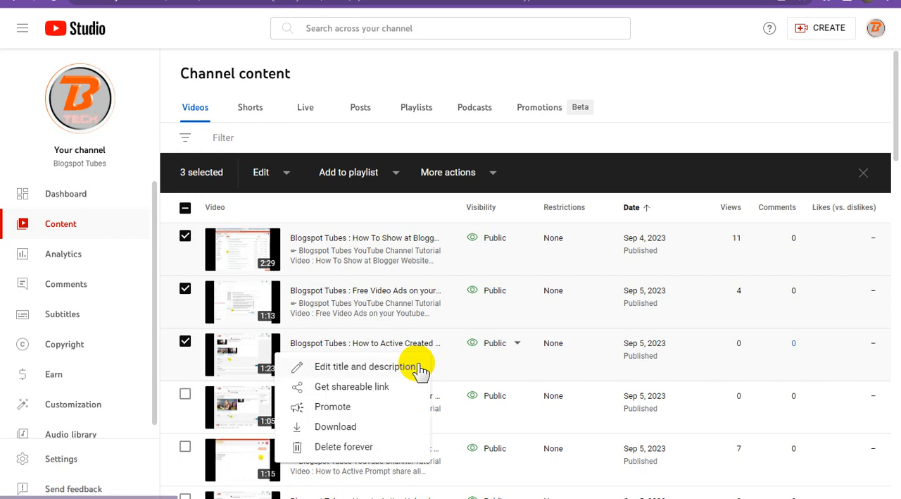
click(365, 388)
key(ctrl+Tab)
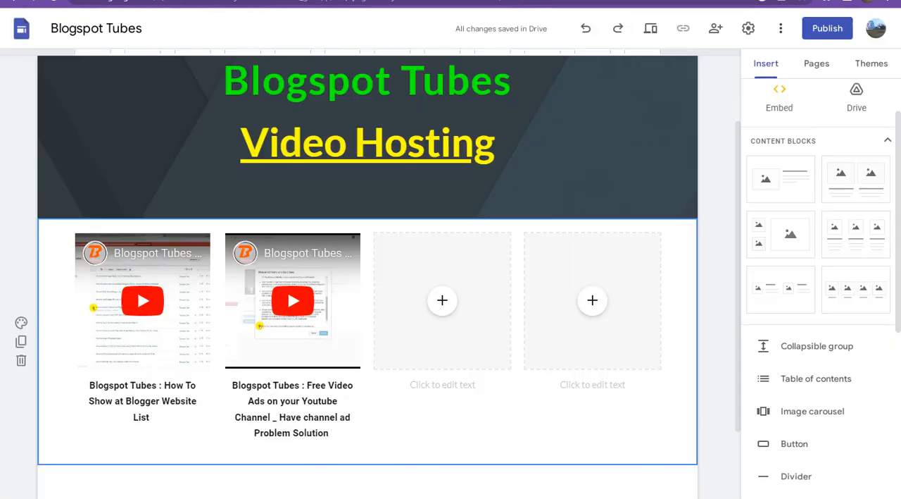
click(444, 303)
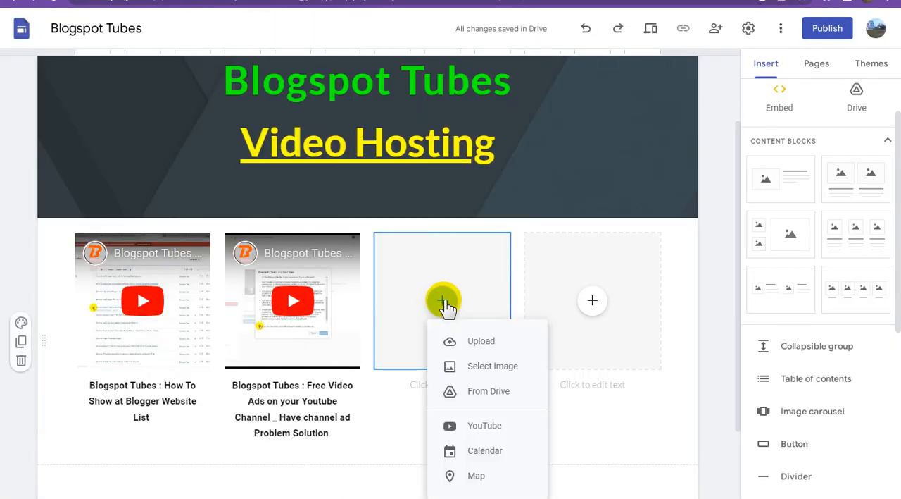
click(490, 425)
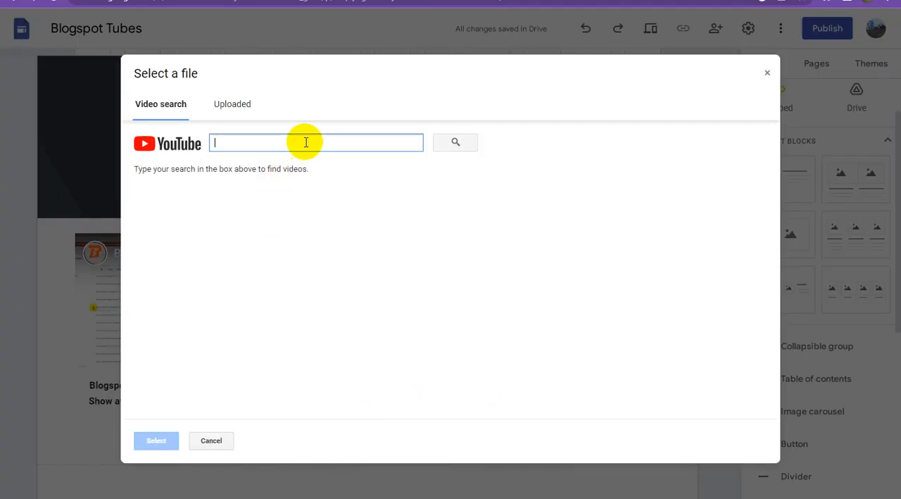
key(ctrl+v)
click(451, 146)
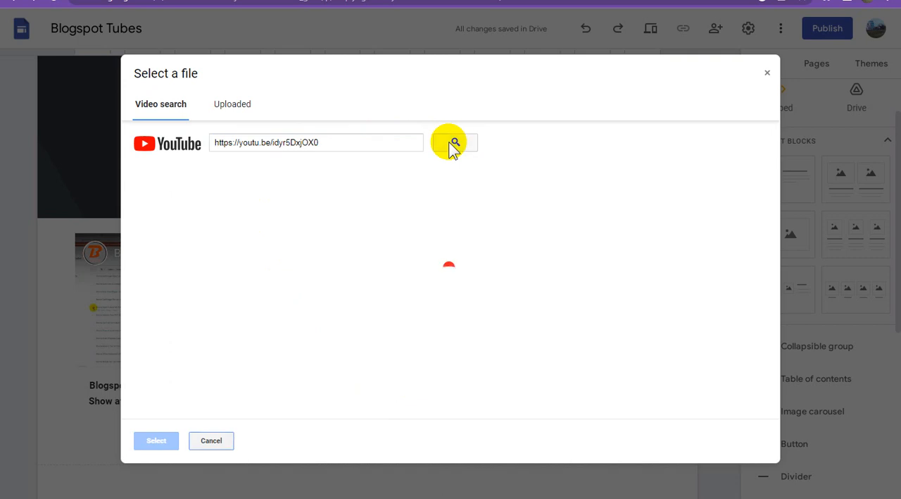
click(283, 206)
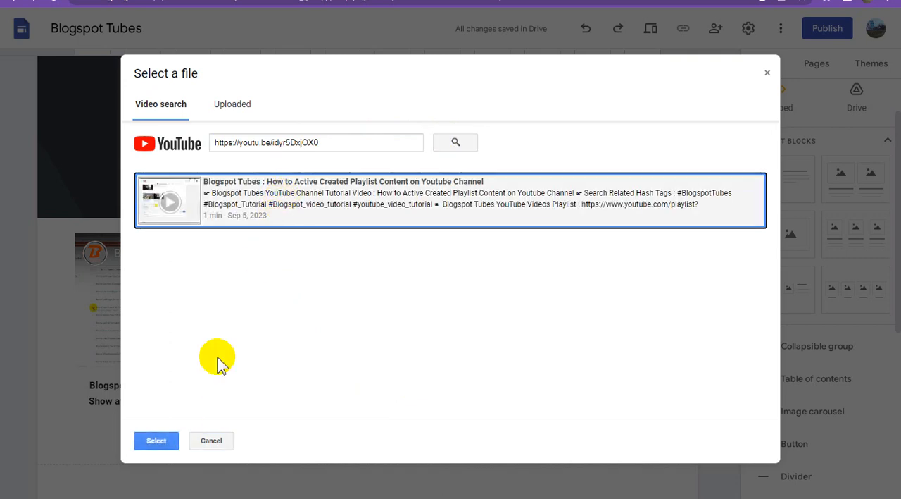
click(157, 440)
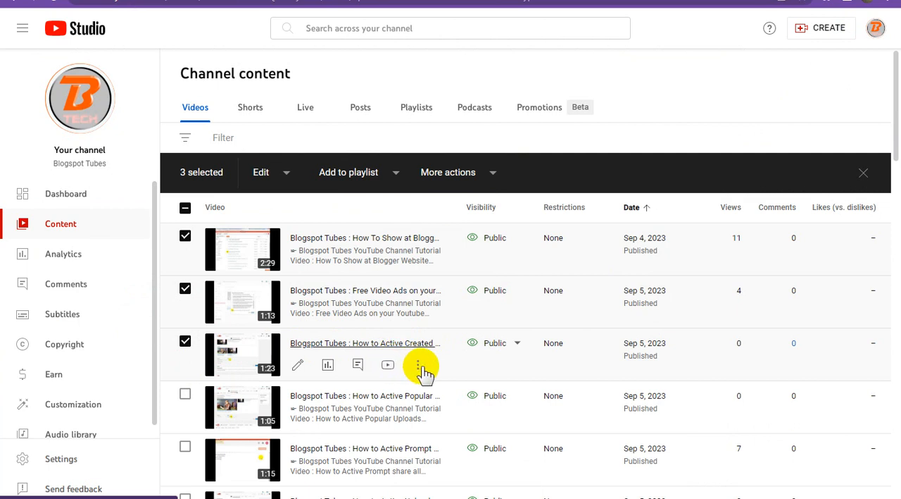
In YouTube Studio, open the third video's title and description for editing and copy its full title.
click(420, 365)
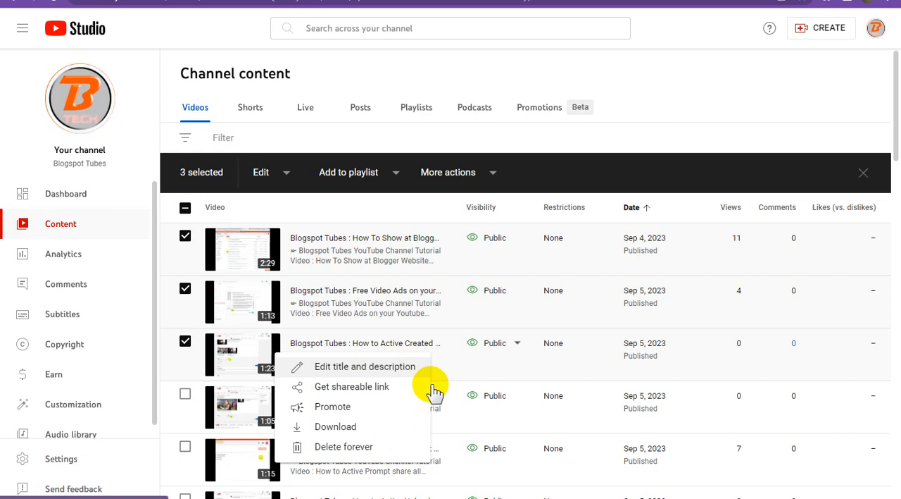
click(423, 367)
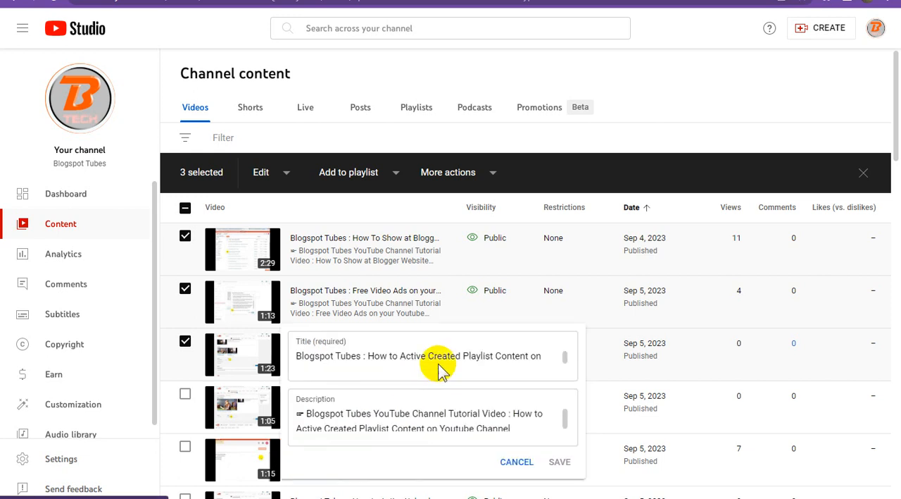
triple_click(443, 356)
key(ctrl+c)
right_click(444, 355)
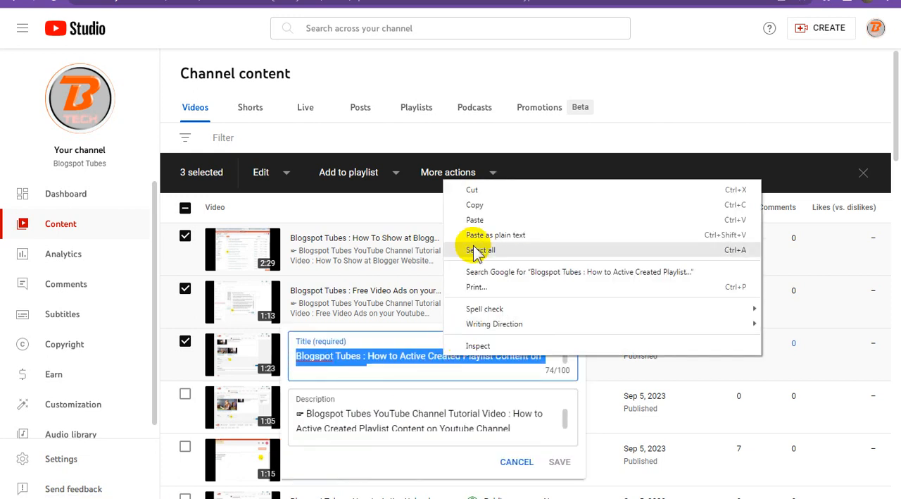
click(495, 200)
Back in Google Sites, add the bold caption "Blogspot Tubes : How to Active Created Playlist Content on Youtube Channel" under the third video.
click(566, 1)
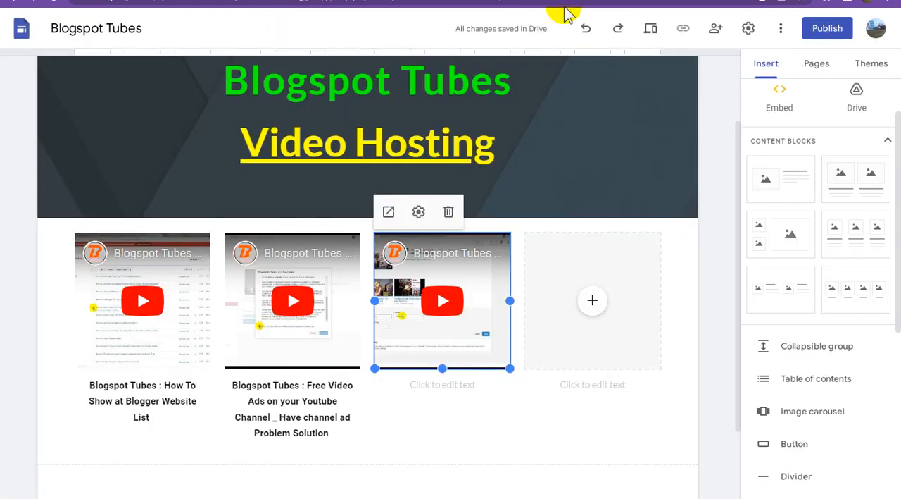
click(446, 386)
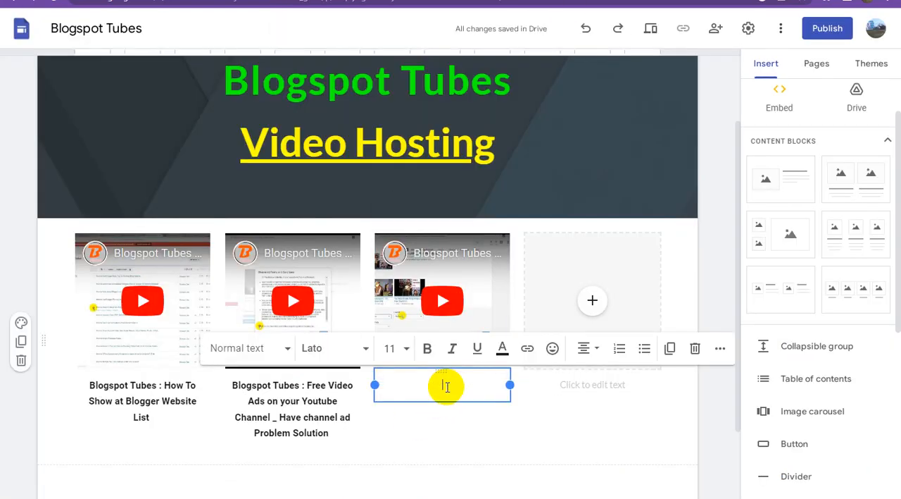
key(ctrl+v)
key(ctrl+a)
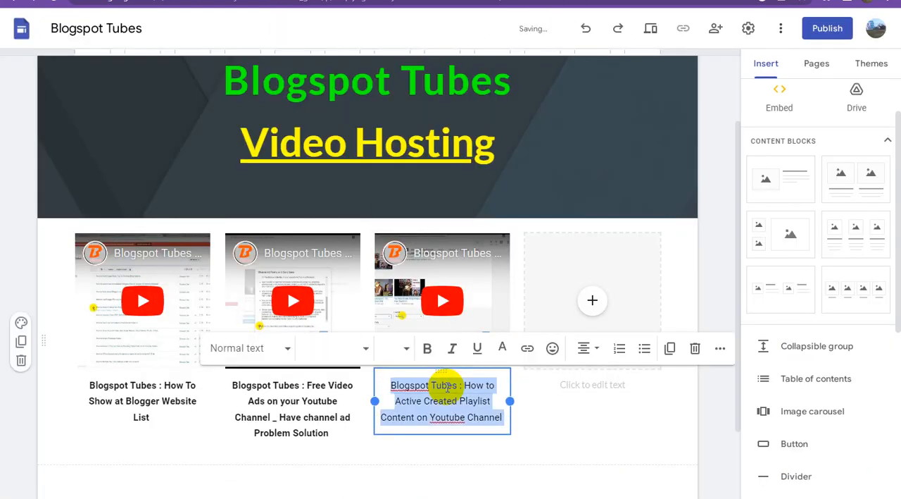
click(428, 352)
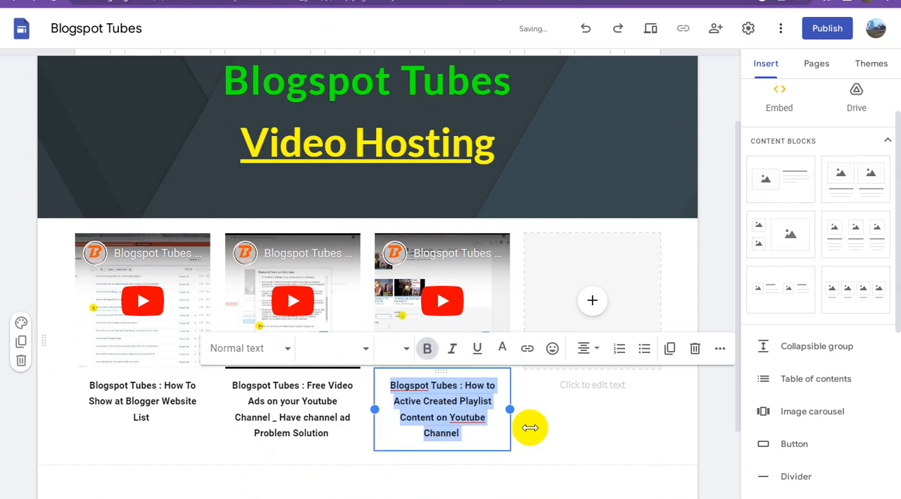
click(555, 479)
click(578, 367)
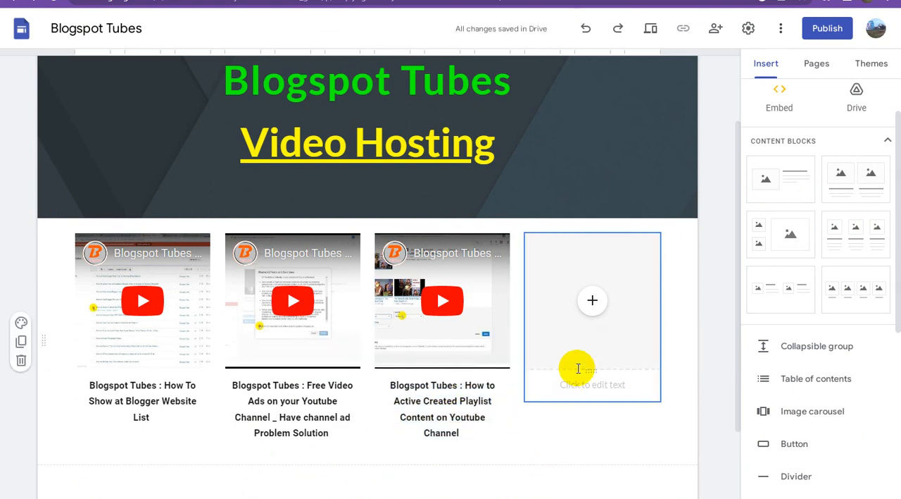
Switch to YouTube Studio, close the title editor, select the fourth video, "Blogspot Tubes : How to Active Popular", and copy its shareable link.
click(521, 6)
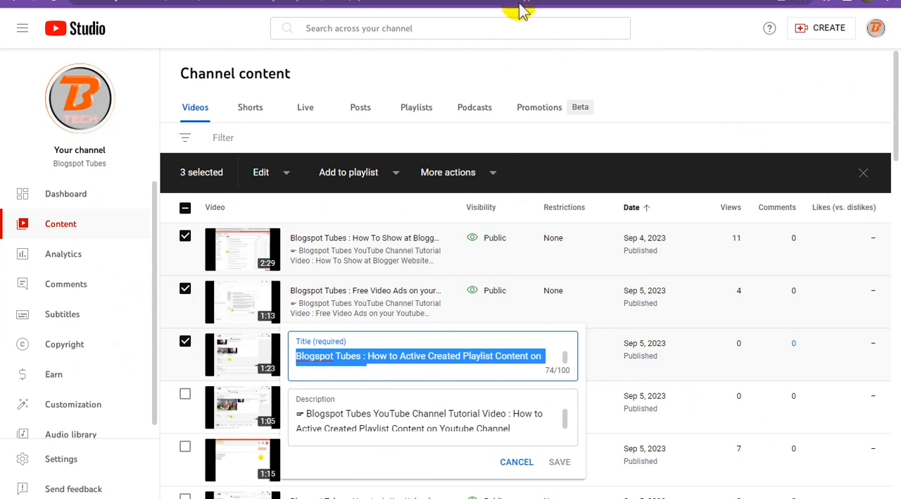
click(666, 83)
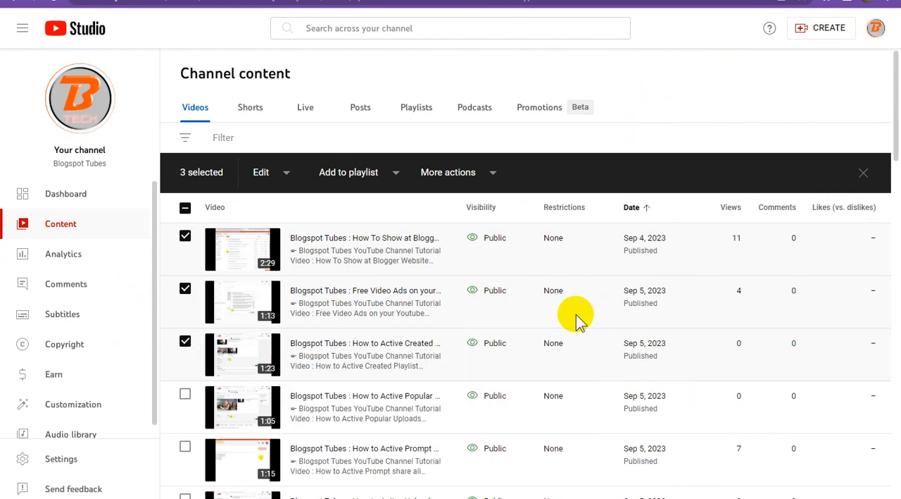
scroll(574, 321, down, 1)
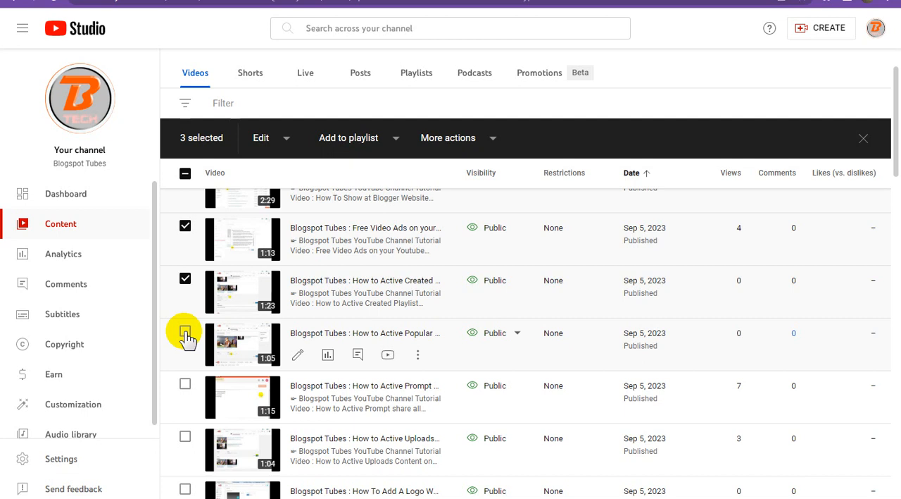
click(186, 335)
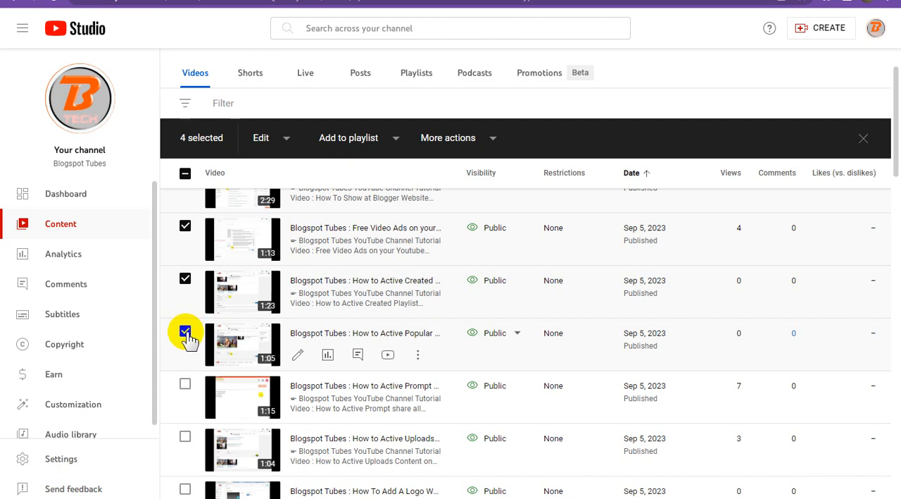
click(420, 357)
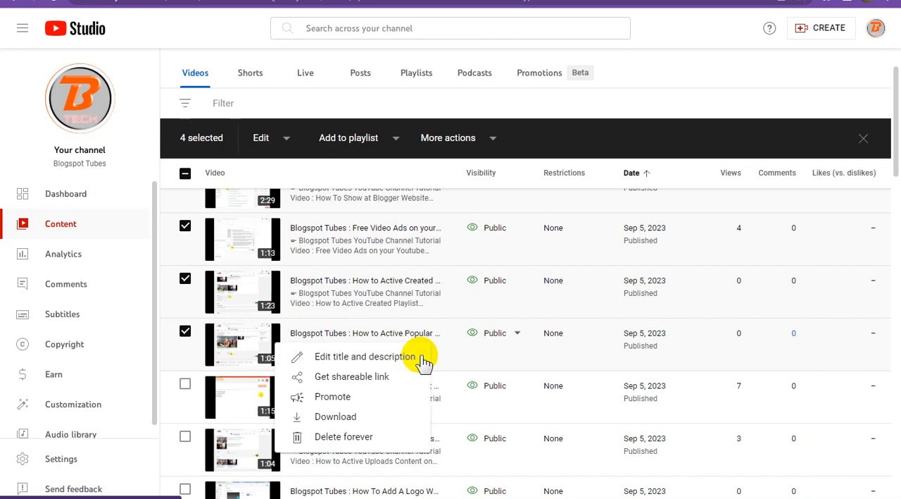
click(367, 378)
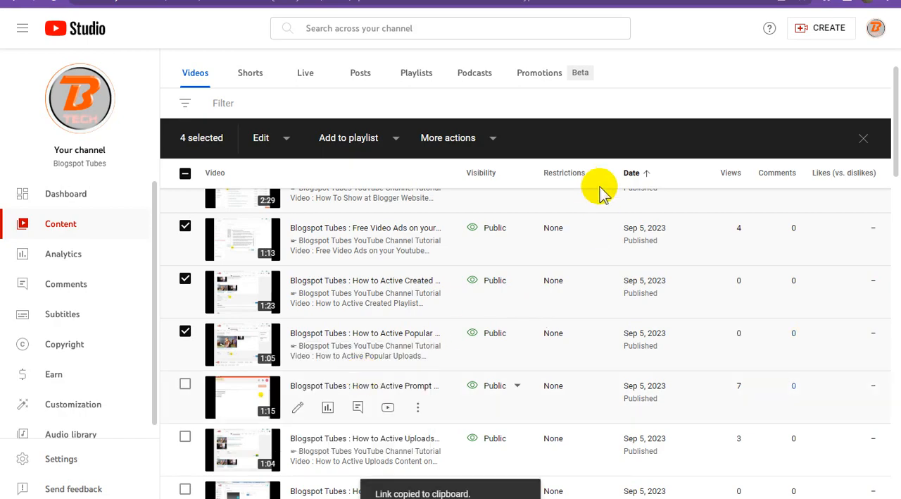
click(588, 4)
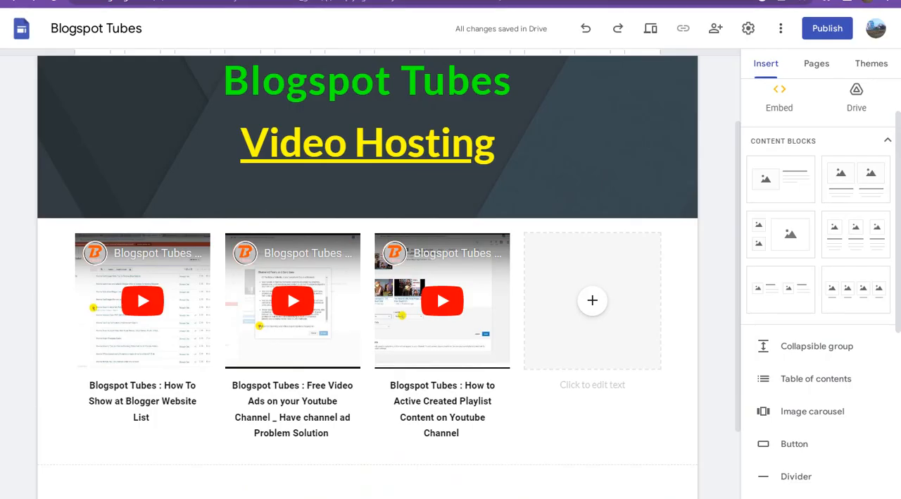
click(592, 302)
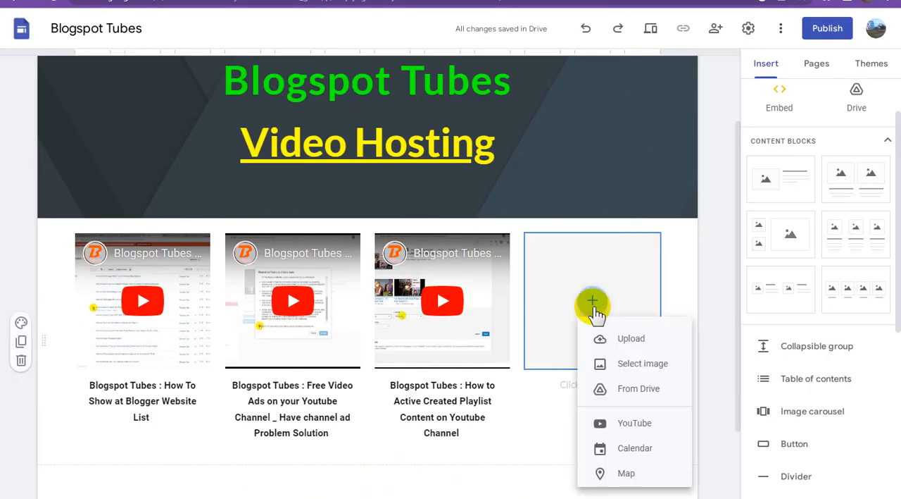
click(635, 422)
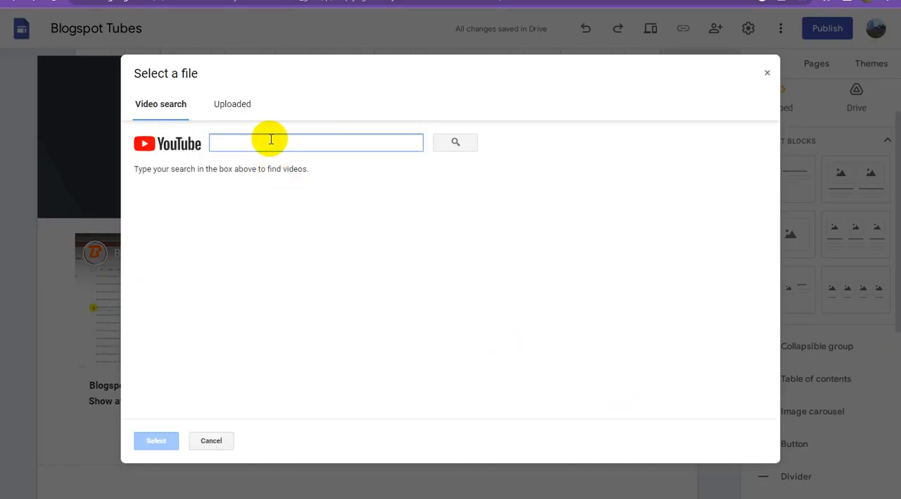
key(ctrl+v)
click(456, 143)
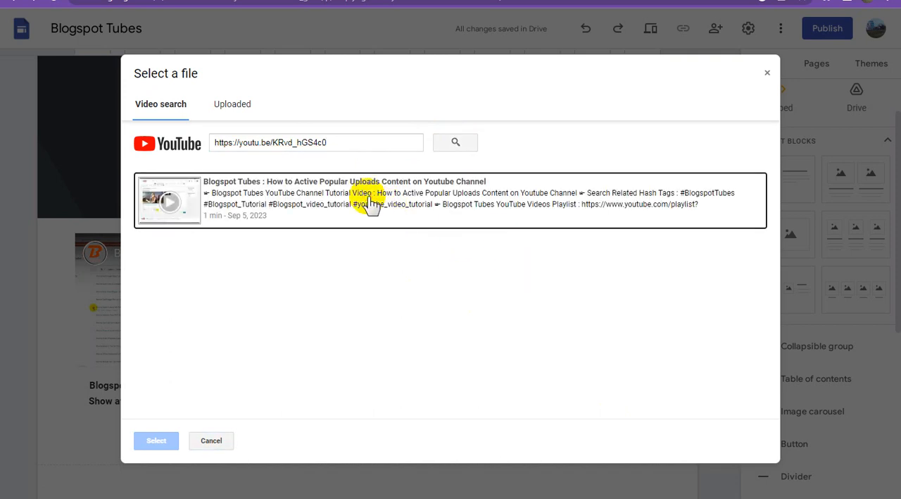
click(367, 207)
click(157, 440)
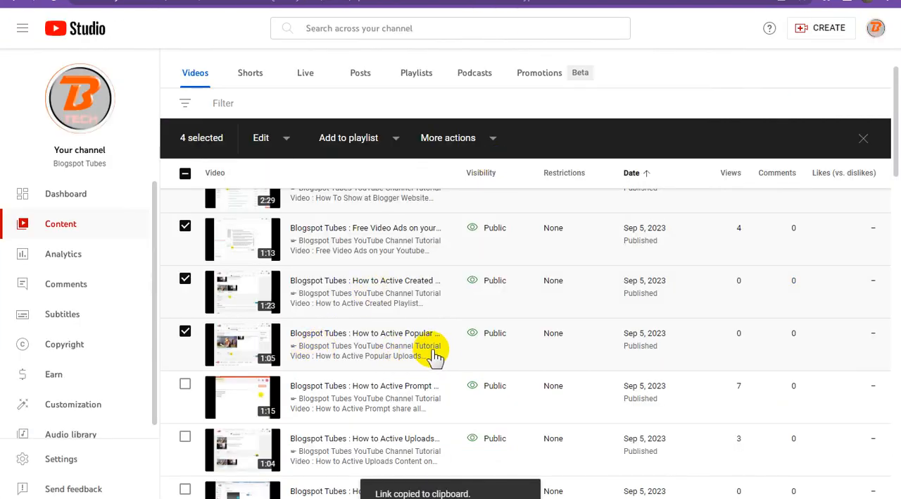
In YouTube Studio, open the title and description of the fourth video, about popular uploads, and copy its full title.
mouse_move(444, 350)
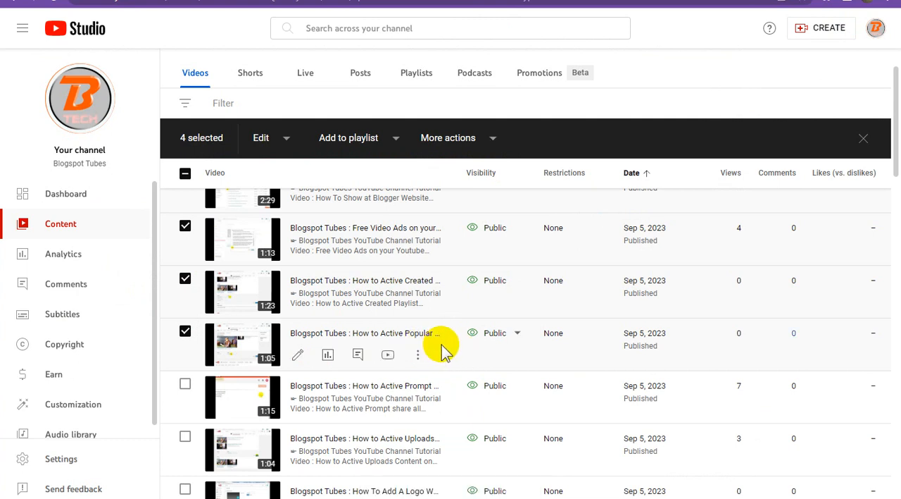
click(418, 356)
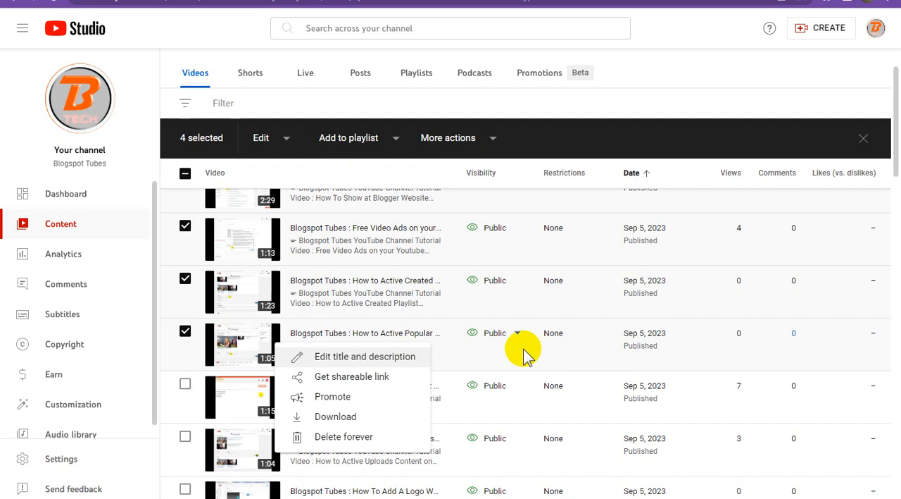
triple_click(433, 352)
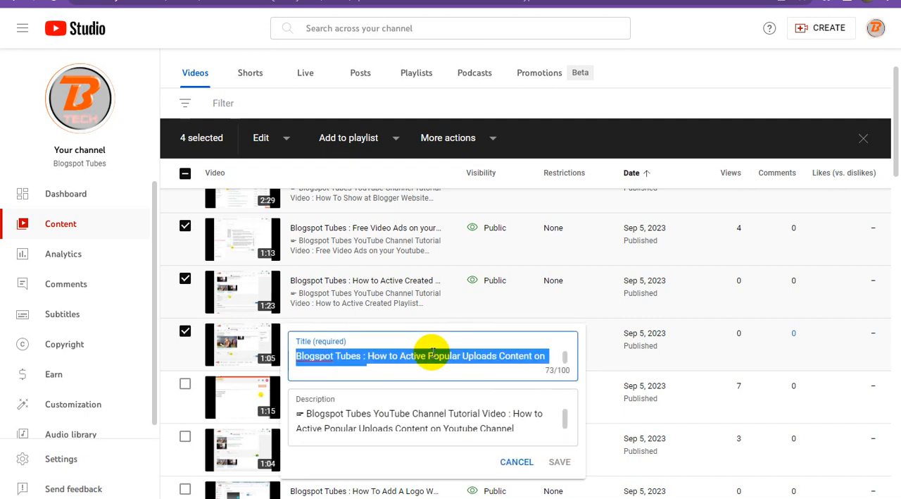
right_click(433, 355)
click(484, 202)
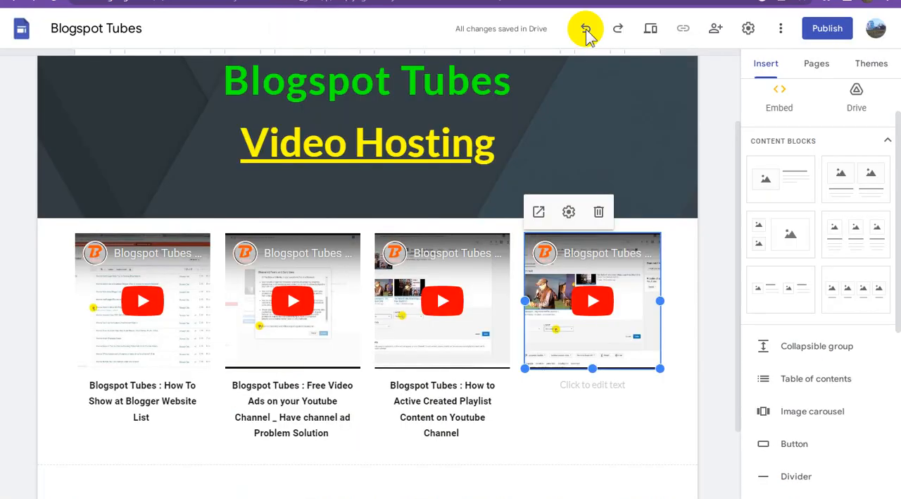
Back in Google Sites, add the bold caption "Blogspot Tubes : How to Active Popular Uploads Content on Youtube Channel" under the fourth video.
click(592, 389)
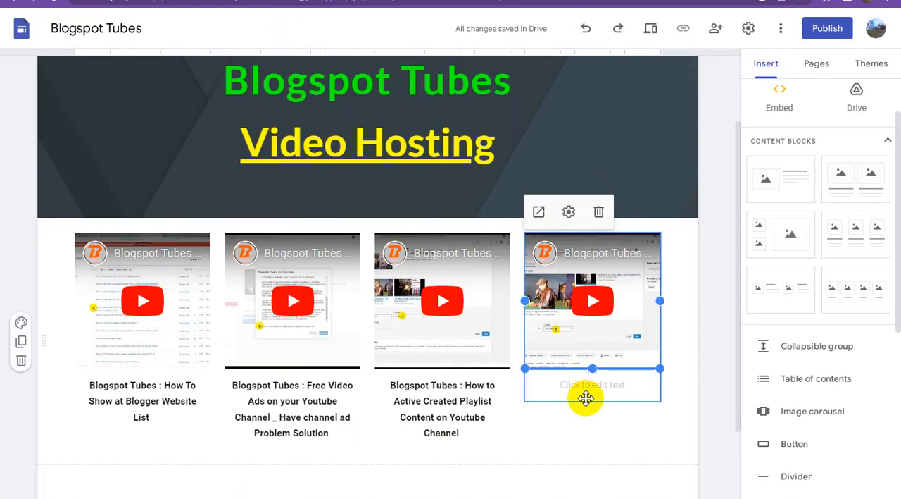
click(596, 388)
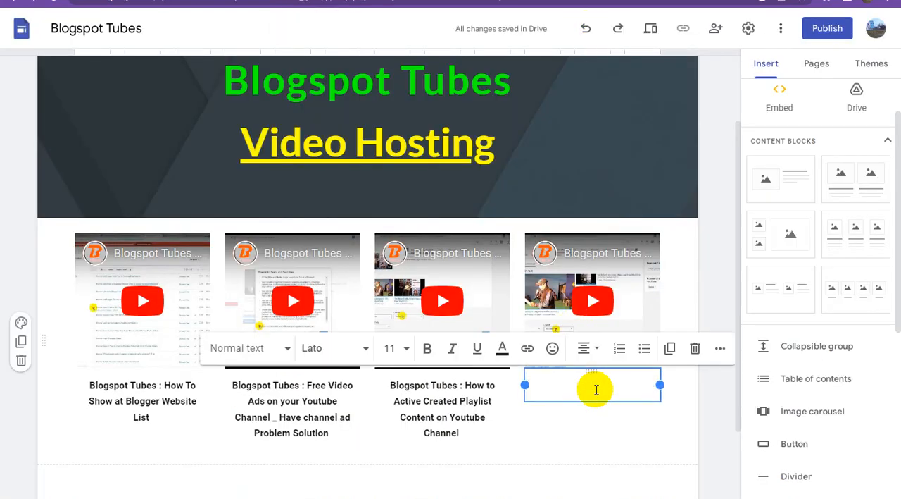
key(ctrl+v)
triple_click(596, 388)
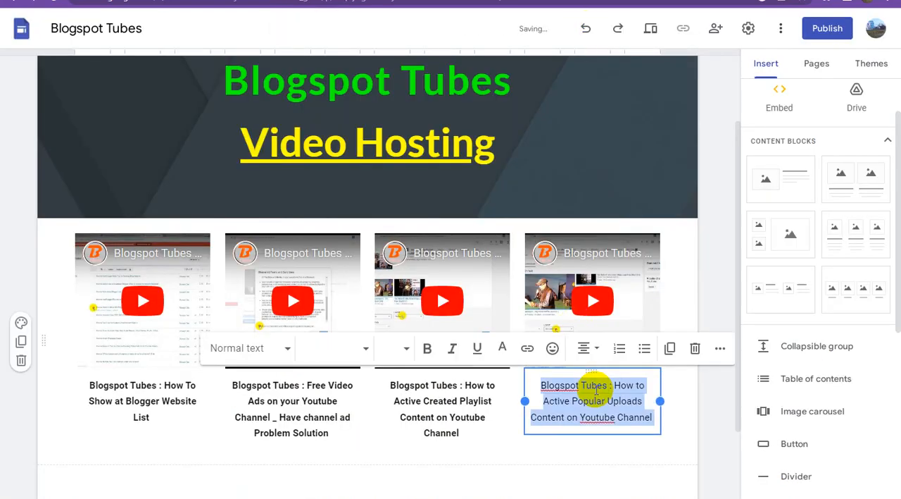
click(428, 349)
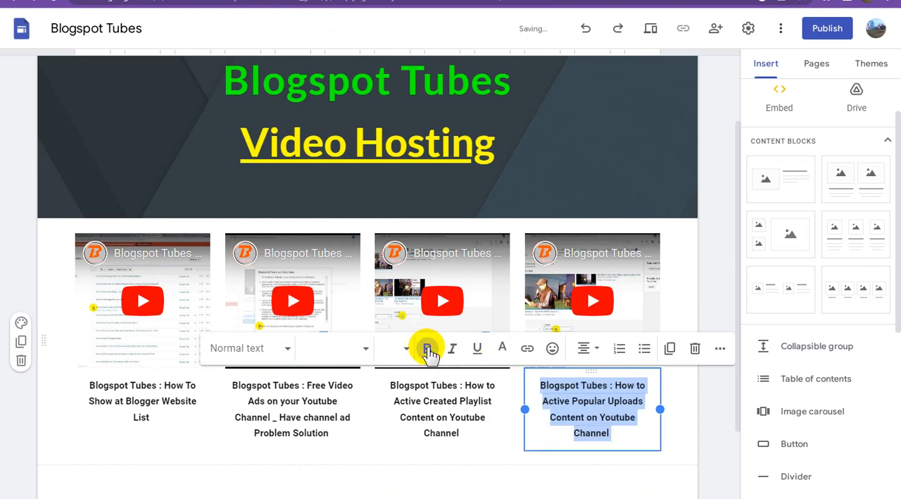
click(527, 476)
Upload the techvids.in banner image from the computer into a new section below the video row.
scroll(598, 352, down, 2)
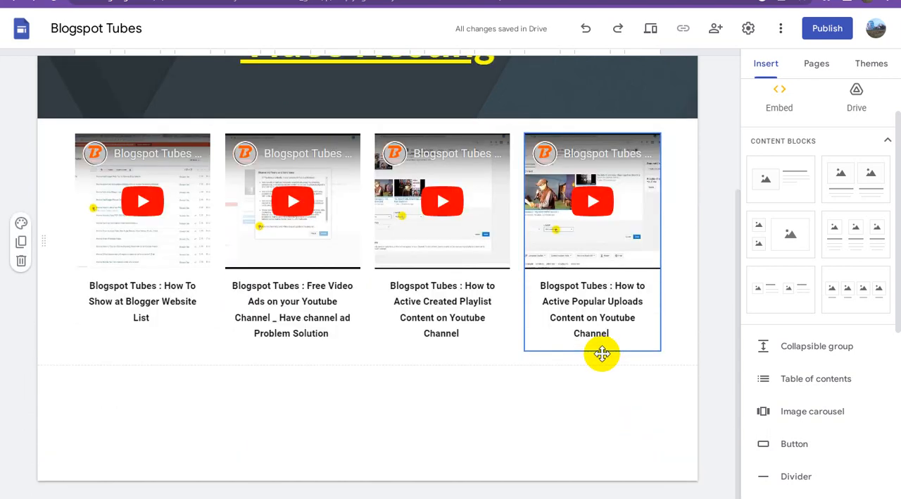
click(491, 384)
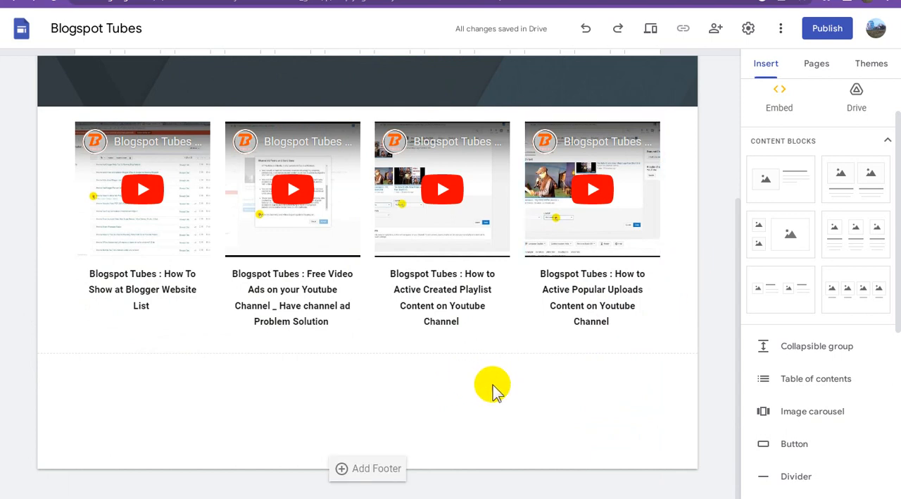
scroll(817, 257, up, 1)
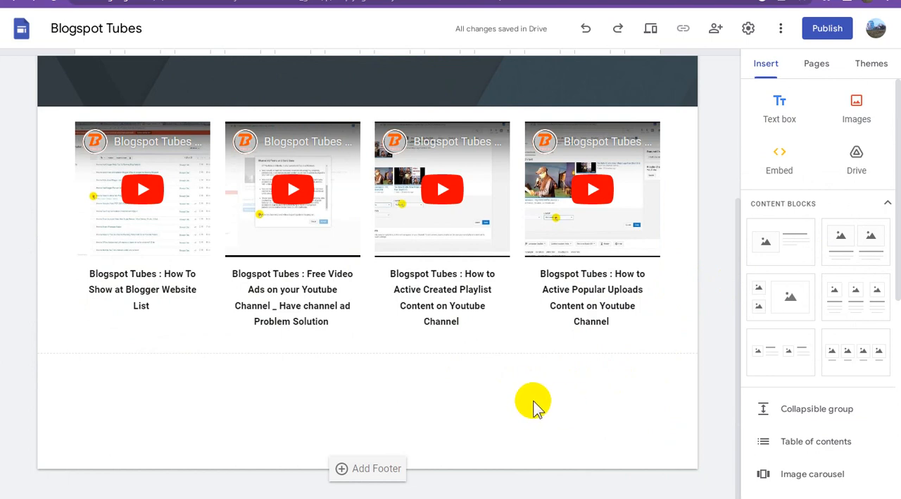
click(857, 110)
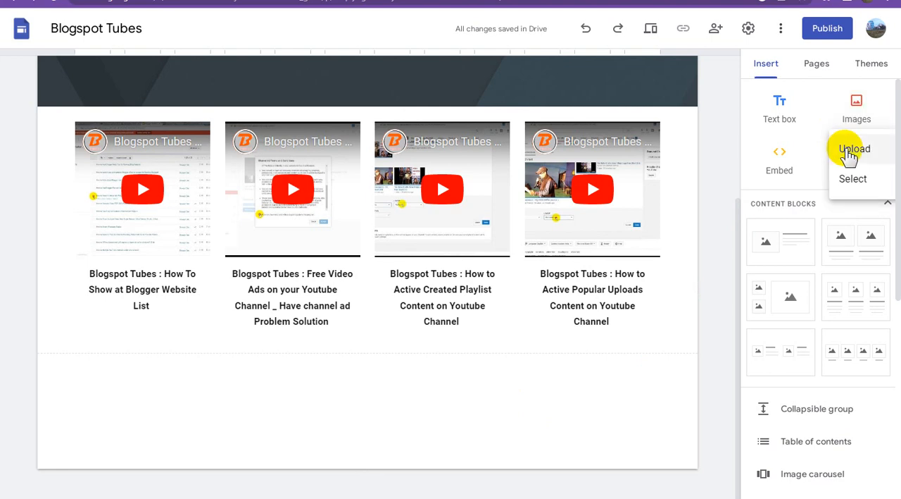
click(853, 152)
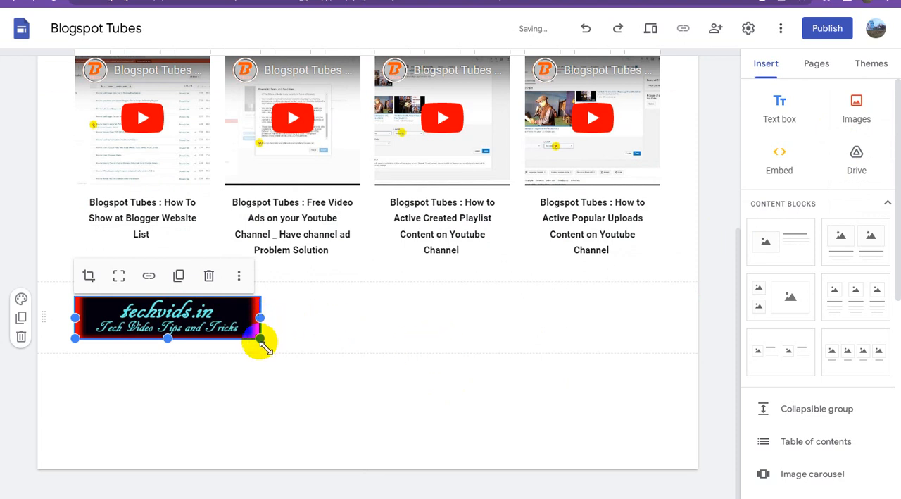
Enlarge the techvids.in banner to a little over half the section width and uncrop it to show the whole image.
drag(260, 340, 444, 444)
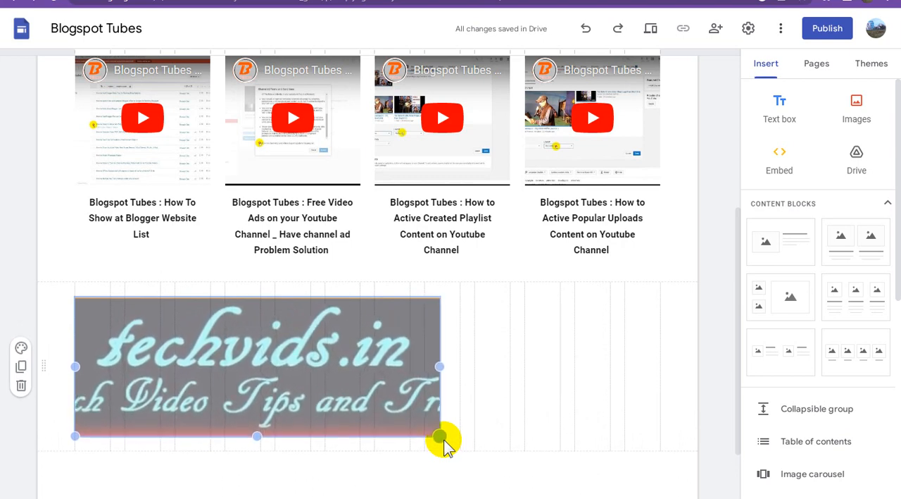
drag(446, 442, 444, 440)
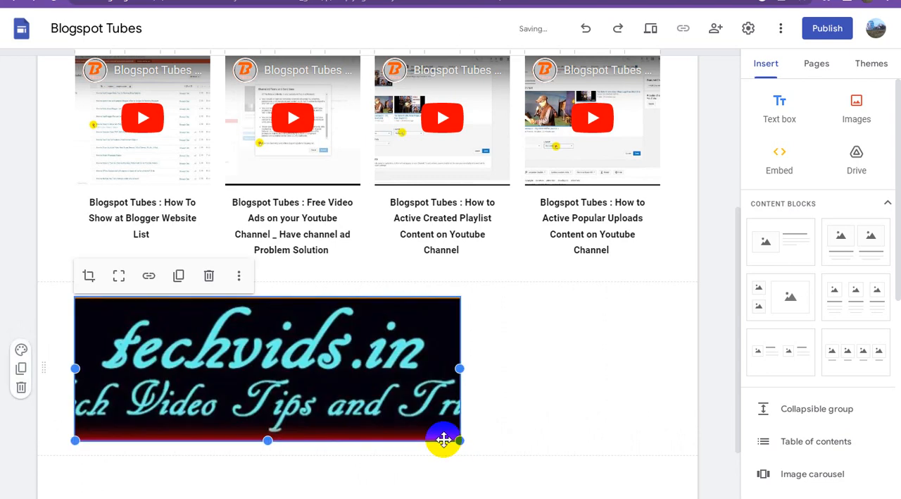
click(120, 279)
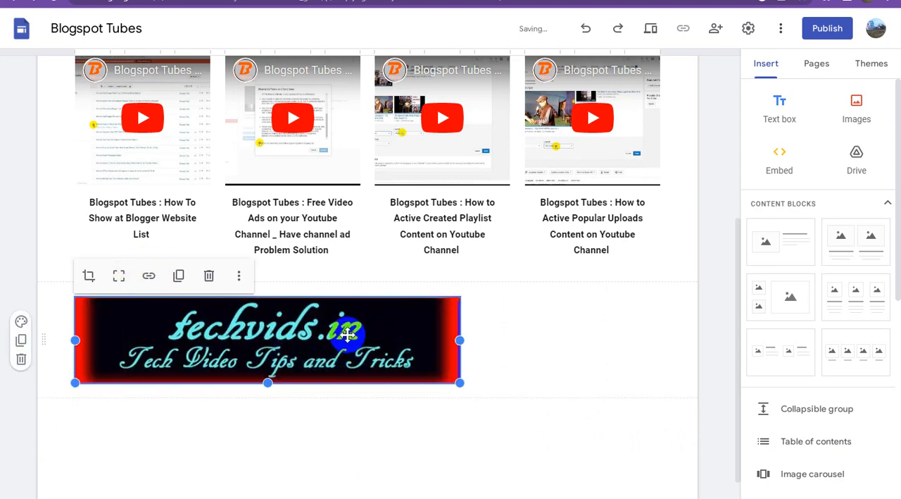
click(513, 343)
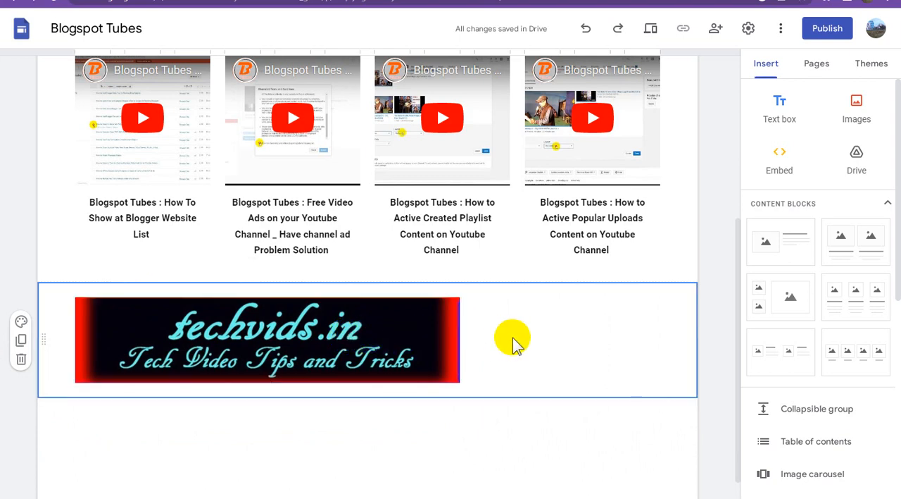
right_click(512, 343)
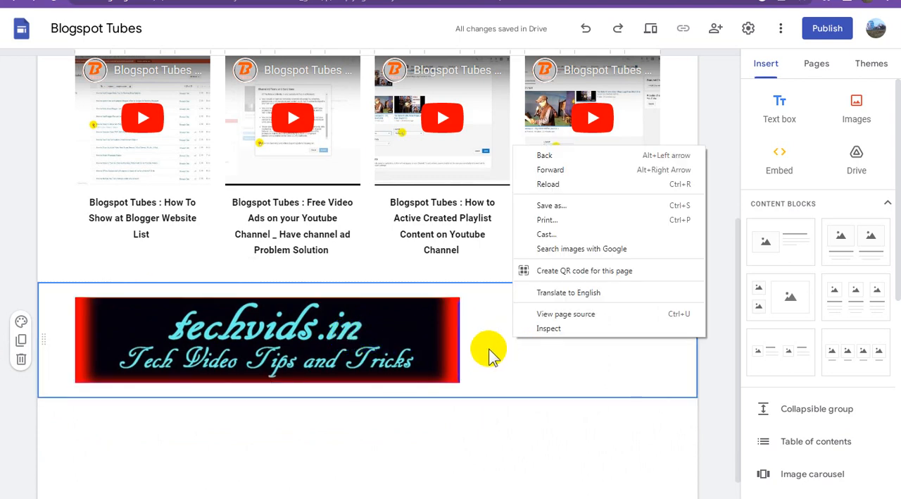
click(489, 356)
click(371, 344)
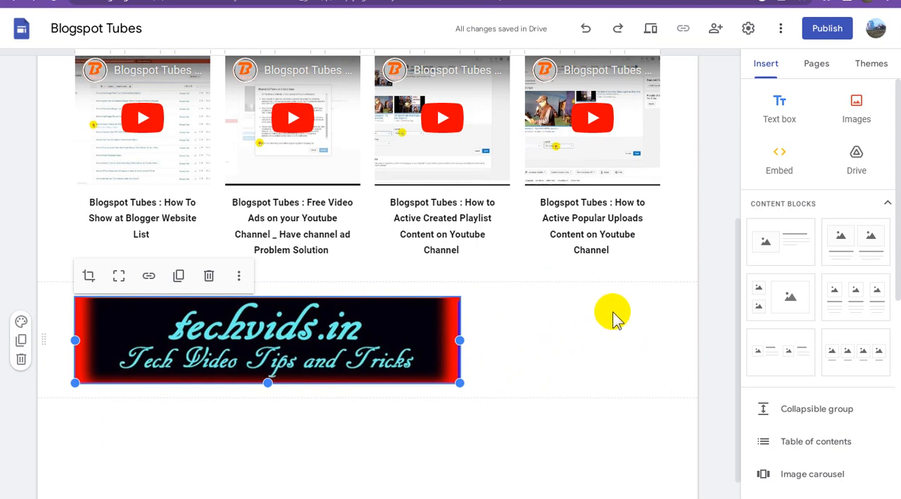
Upload the red WATCH NOW button image and place it to the right of the techvids.in banner.
click(855, 107)
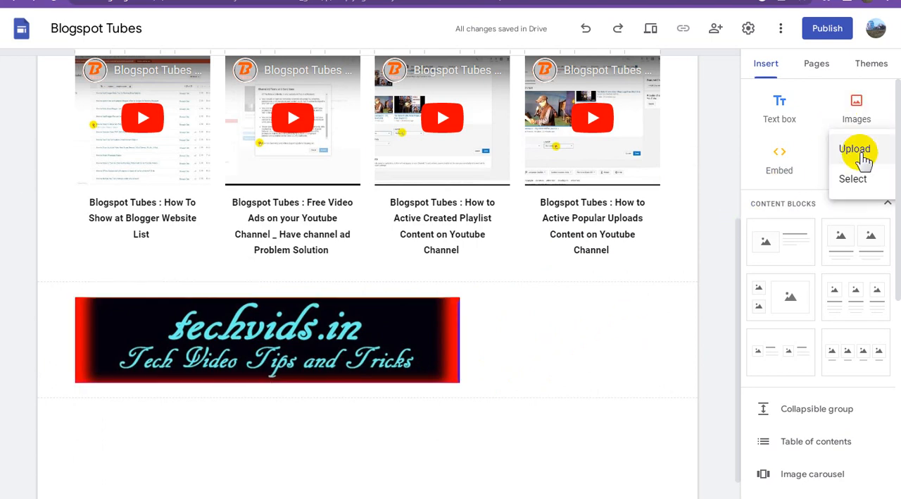
click(863, 153)
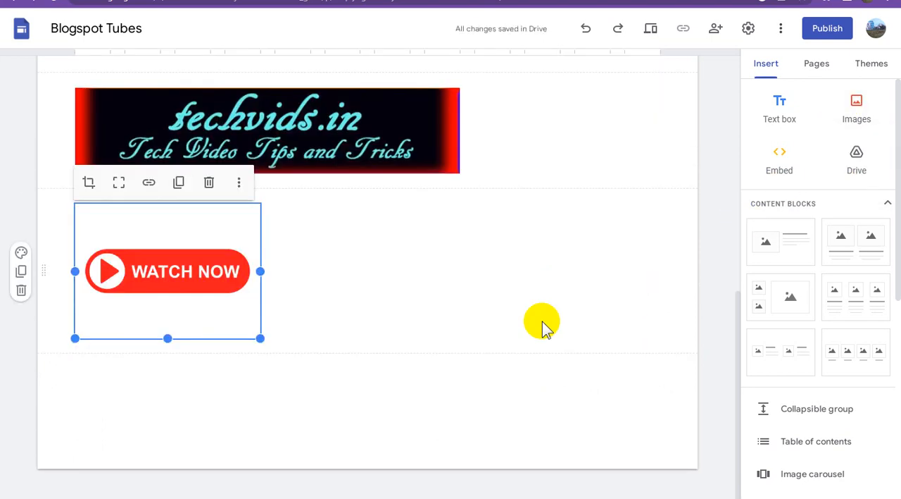
drag(188, 257, 516, 133)
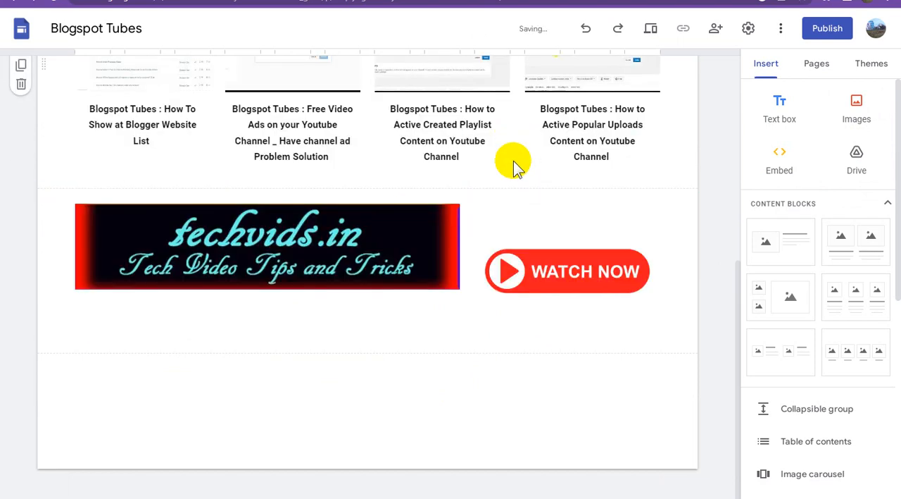
Try to move the WATCH NOW image slightly higher in its section.
click(543, 268)
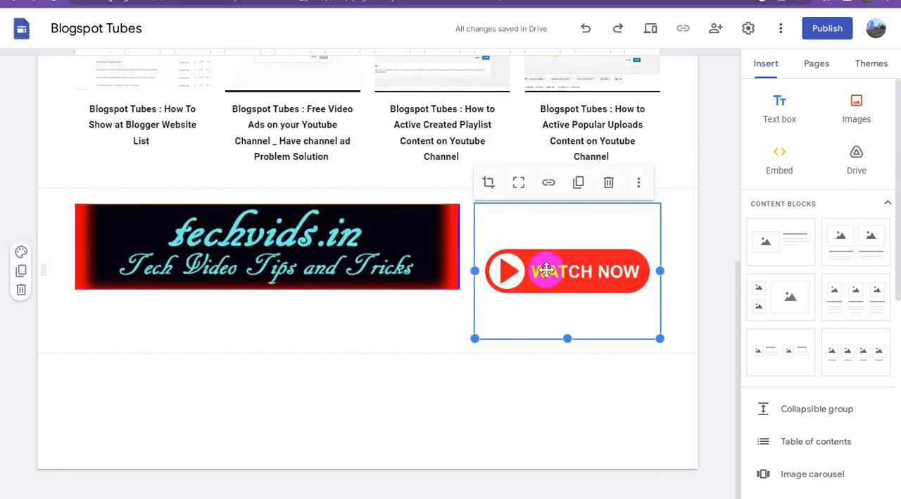
drag(546, 270, 547, 245)
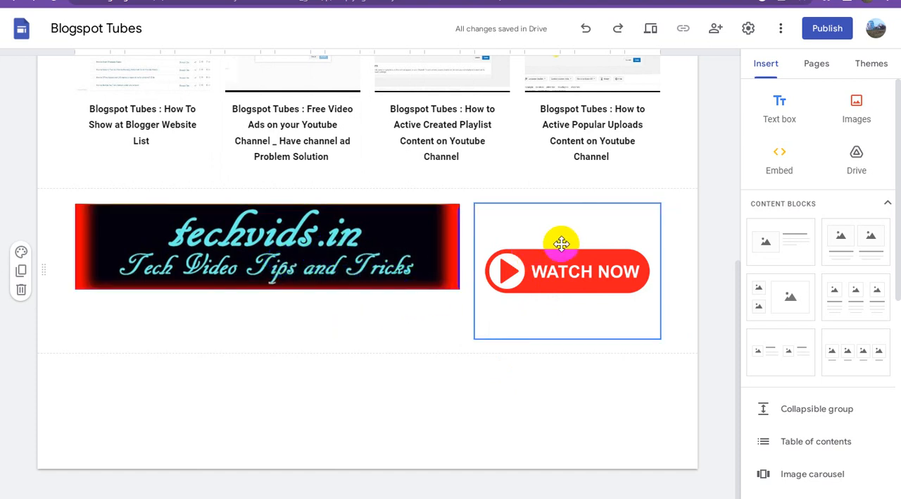
click(563, 259)
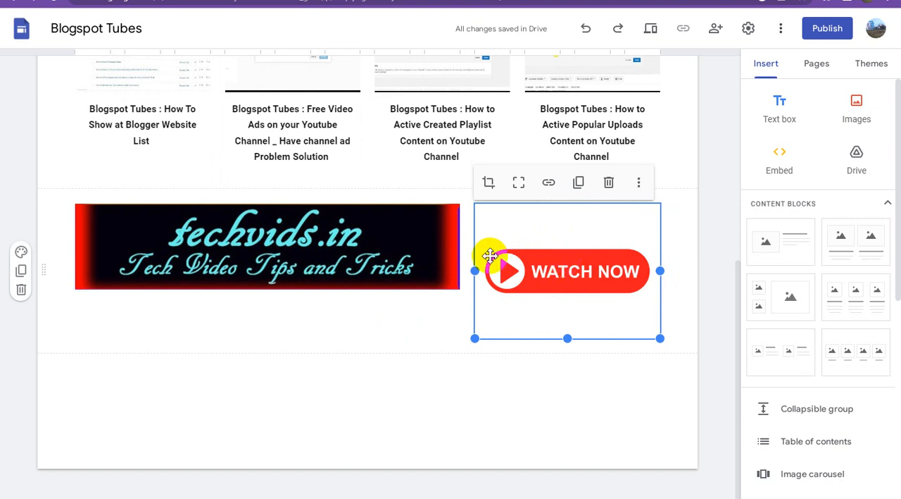
Set the techvids.in banner's alt text to "Techvids.in - Tech Video Tips and Tricks", copying the description before applying it.
click(367, 252)
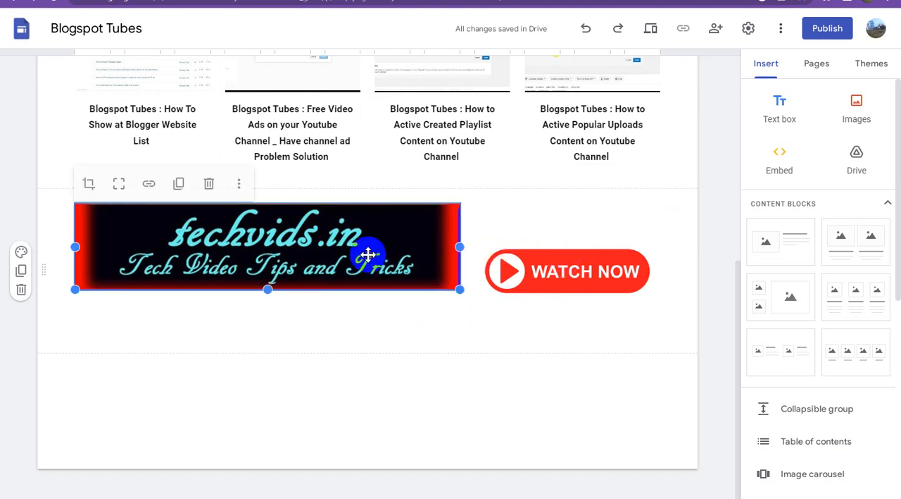
click(240, 185)
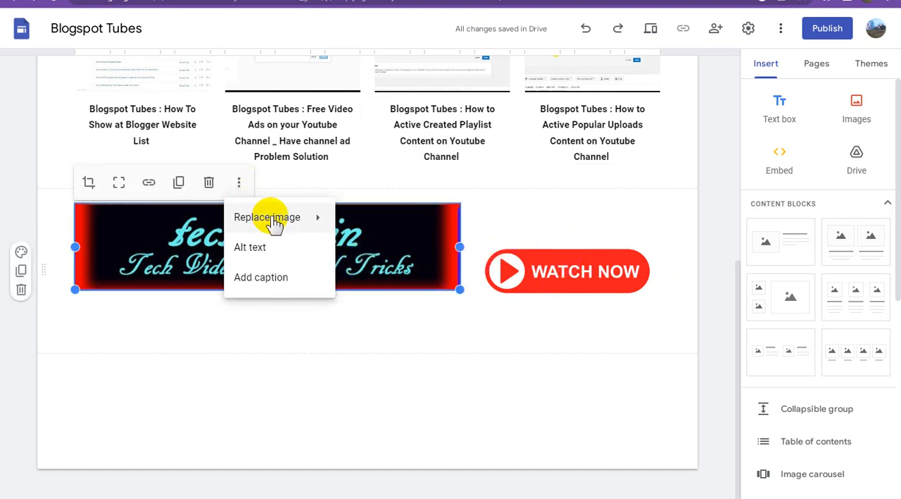
click(441, 267)
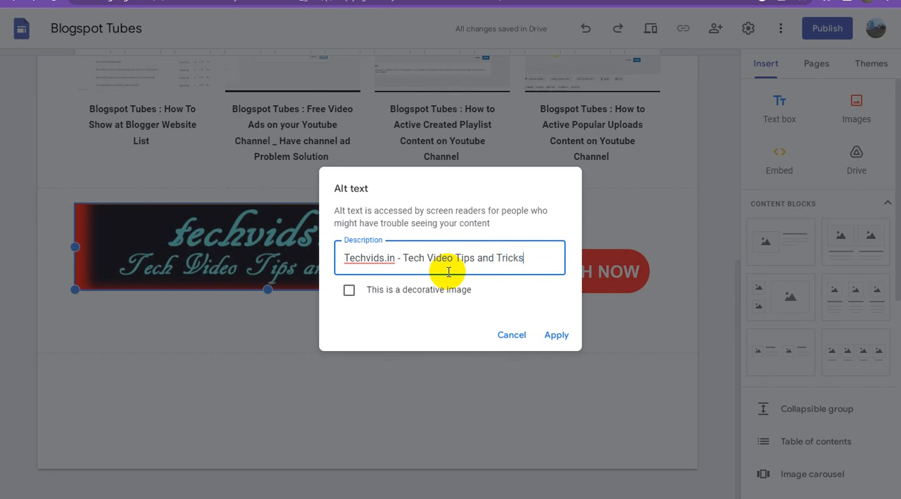
triple_click(448, 271)
key(ctrl+c)
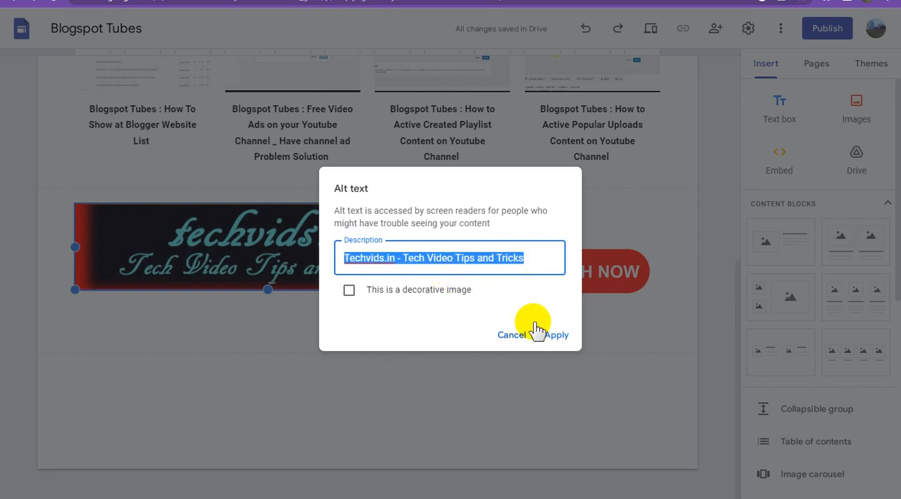
click(557, 336)
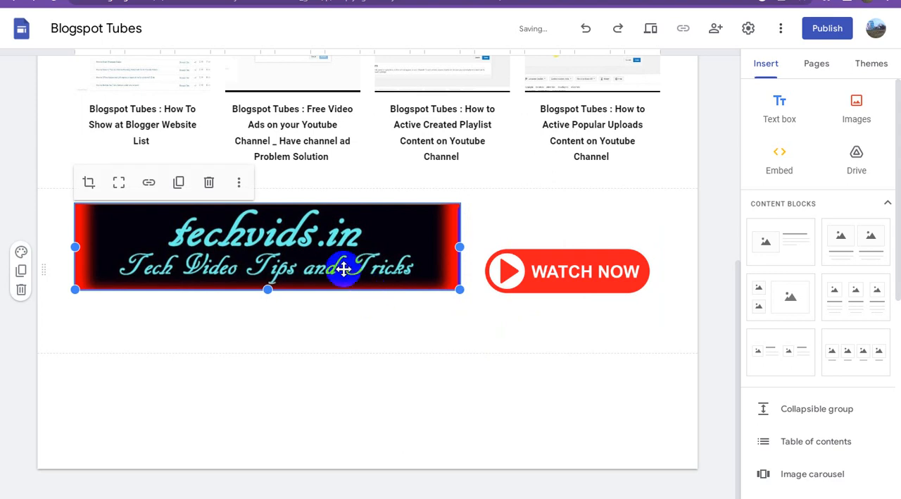
Add the bold caption "Techvids.in - Tech Video Tips and Tricks : Click Here" under the techvids.in banner.
click(240, 184)
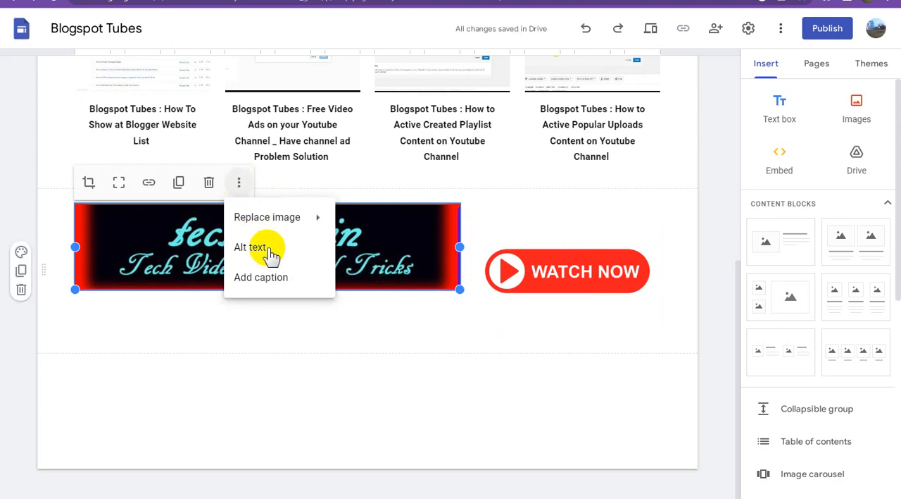
click(280, 282)
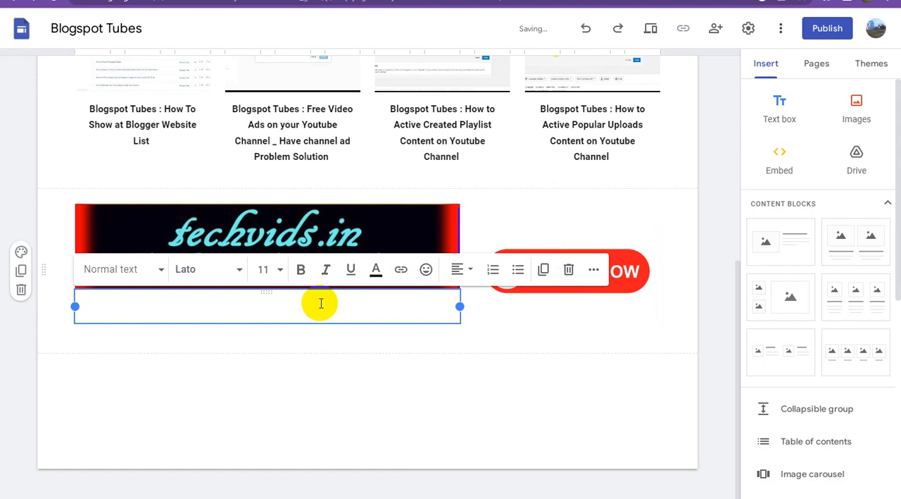
key(ctrl+v)
triple_click(194, 307)
key(ctrl+c)
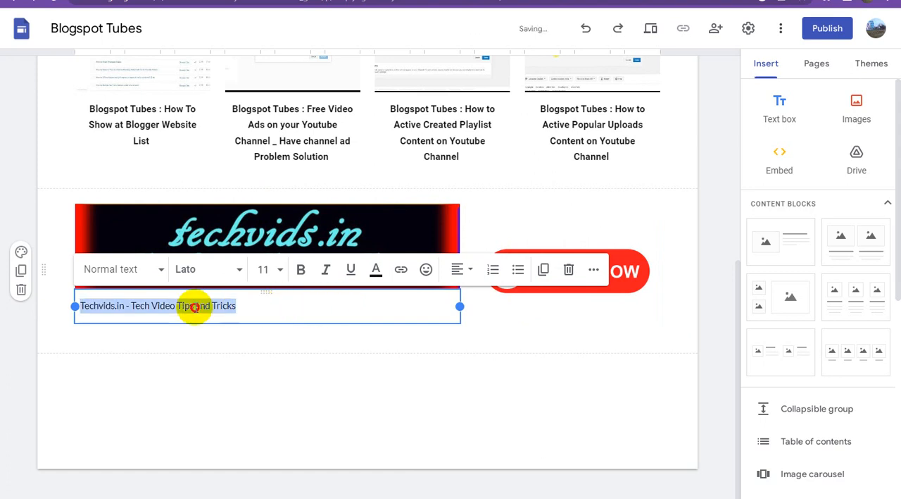
click(301, 273)
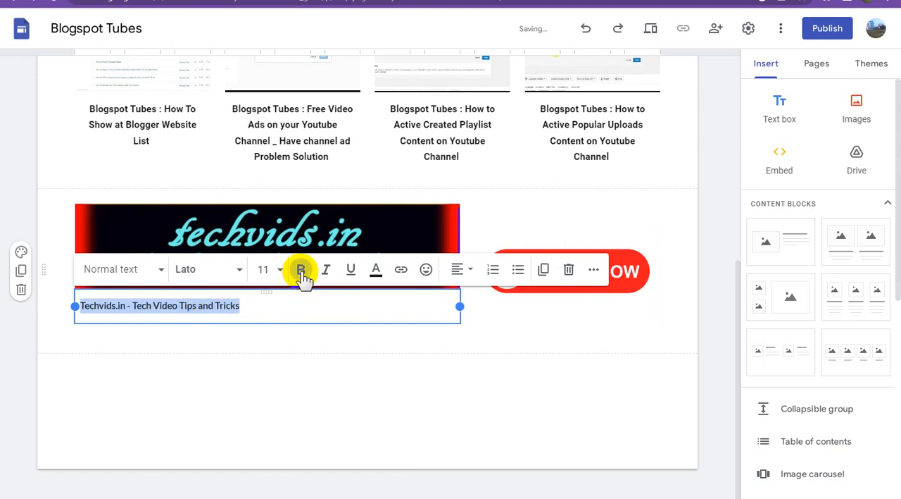
click(223, 306)
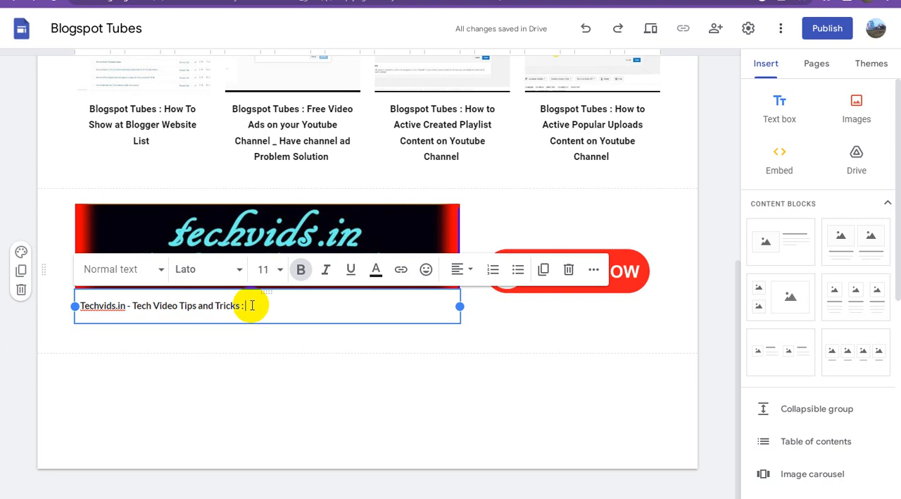
text(Click Here)
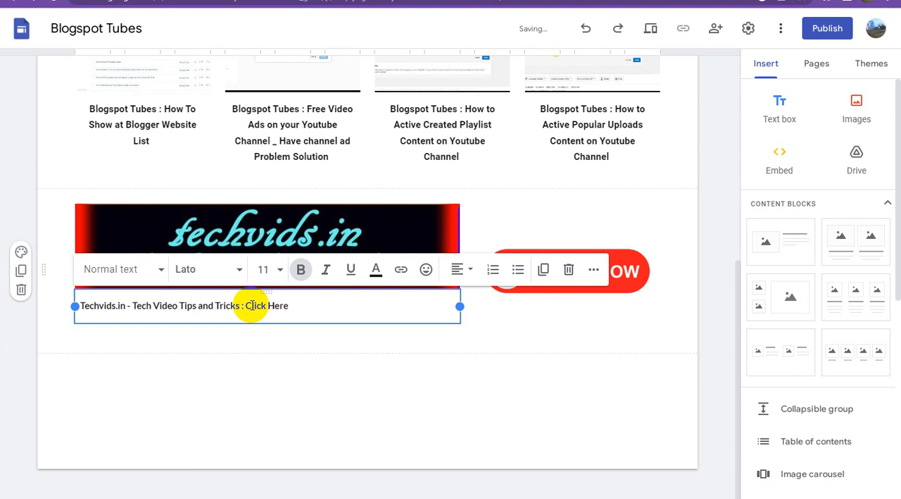
Center the caption under the techvids.in banner and set its font size to 18.
triple_click(252, 305)
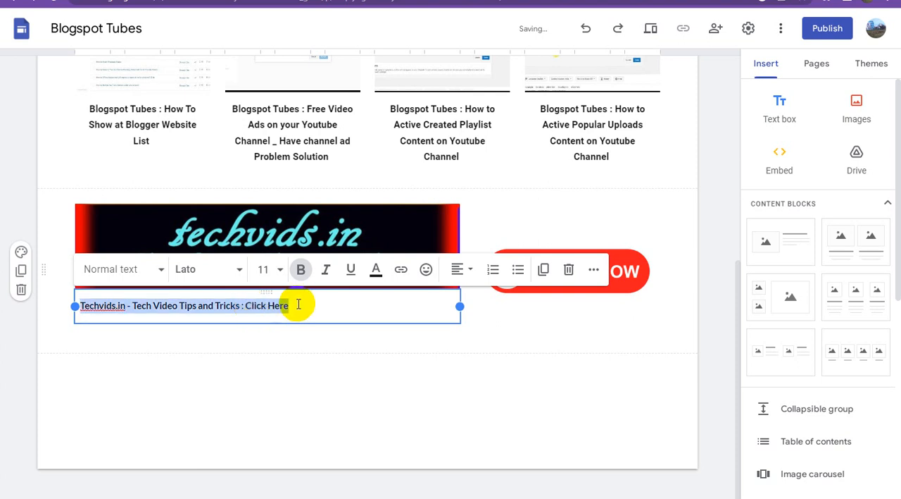
click(466, 273)
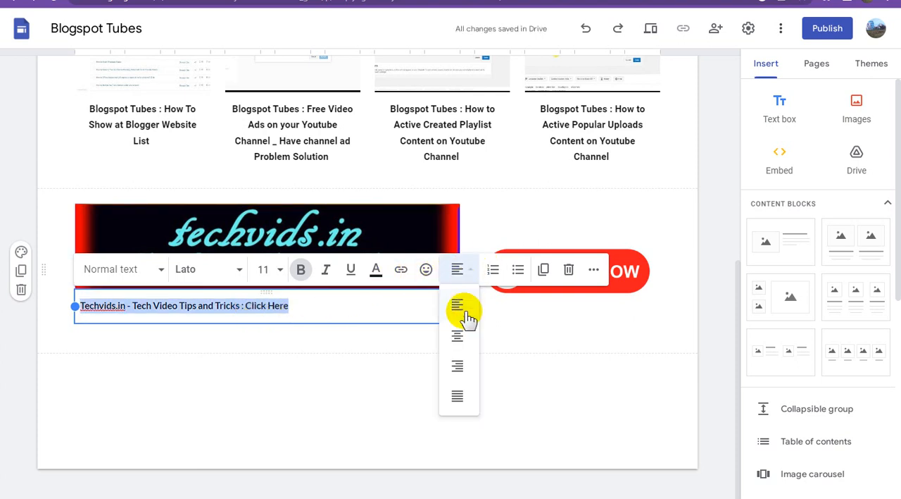
click(461, 337)
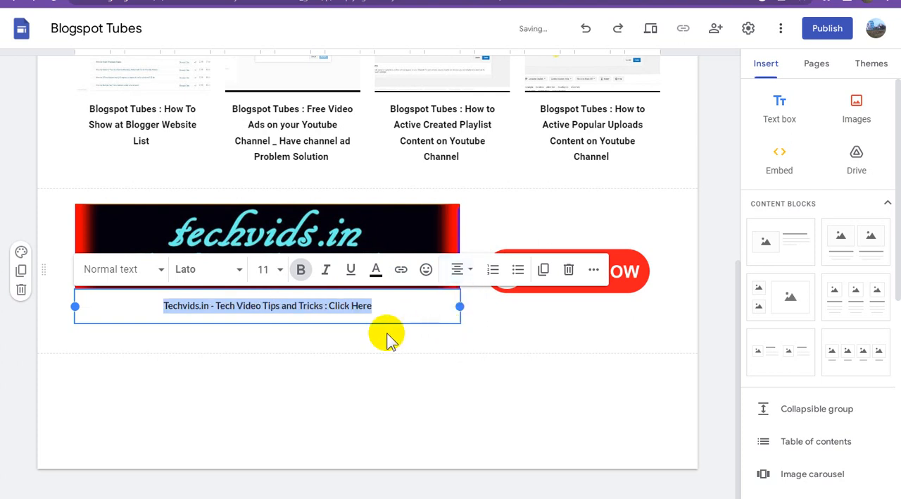
click(280, 272)
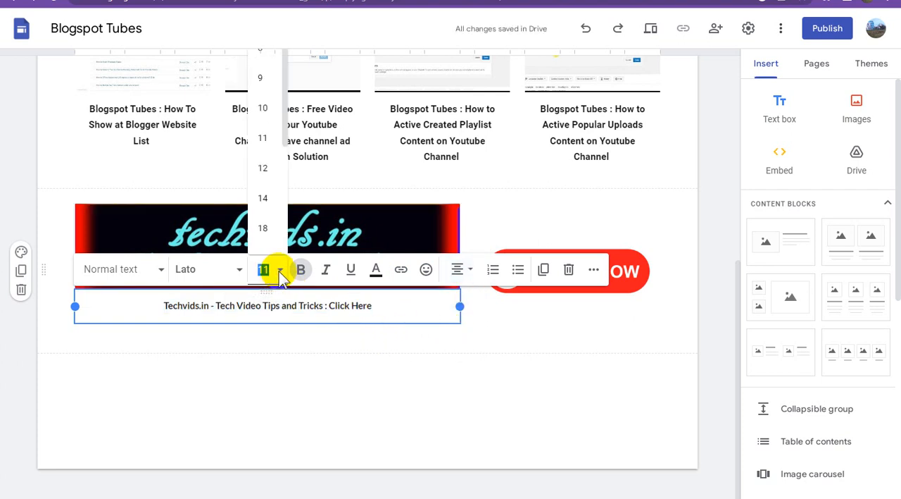
click(264, 228)
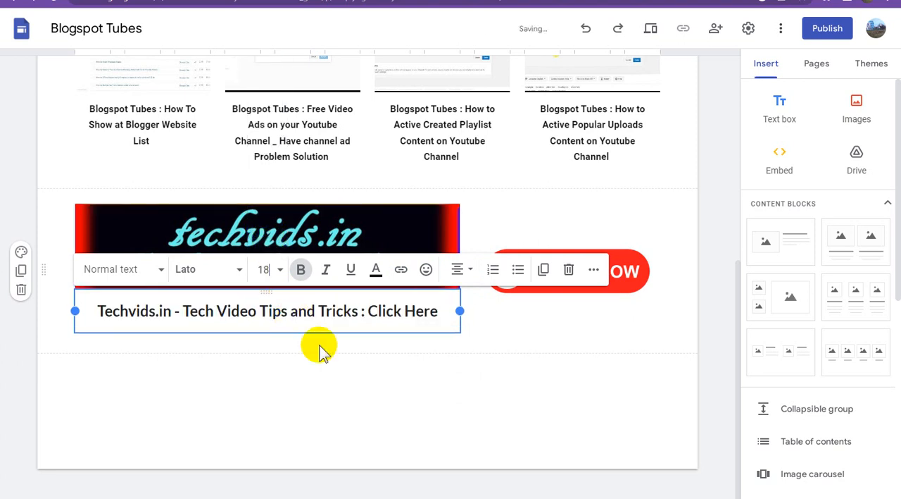
click(354, 396)
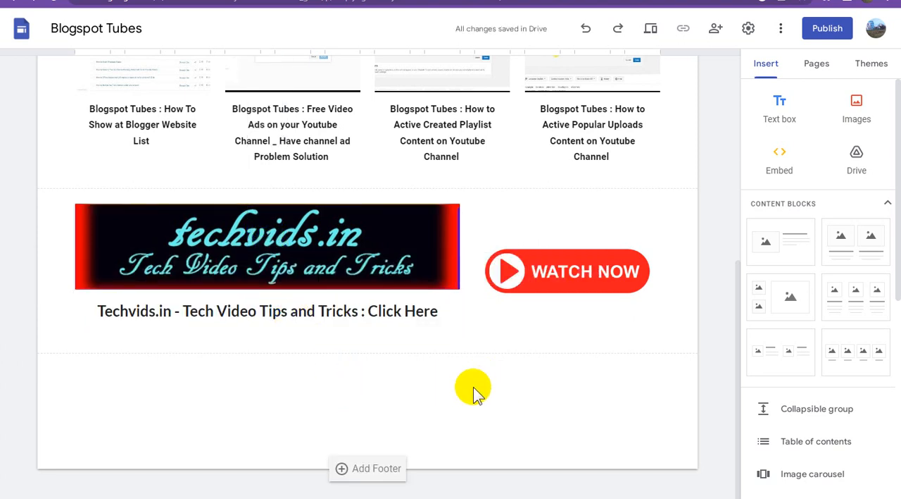
Set the WATCH NOW image's alt text to "Techvids.in - Tech Video Tips and Tricks".
click(585, 274)
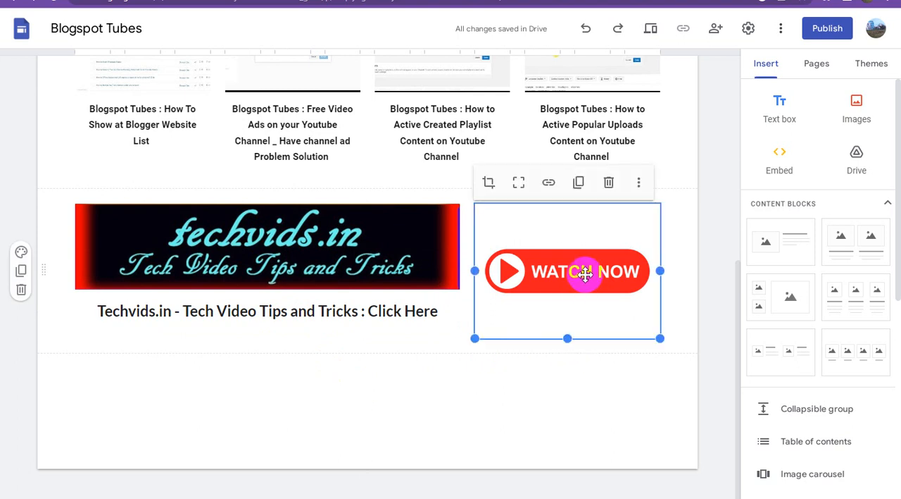
click(640, 185)
click(655, 247)
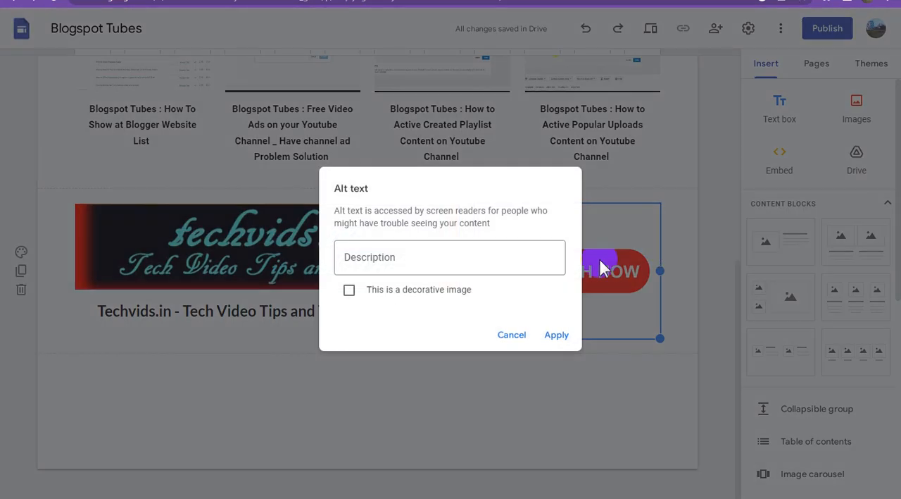
click(463, 257)
key(ctrl+v)
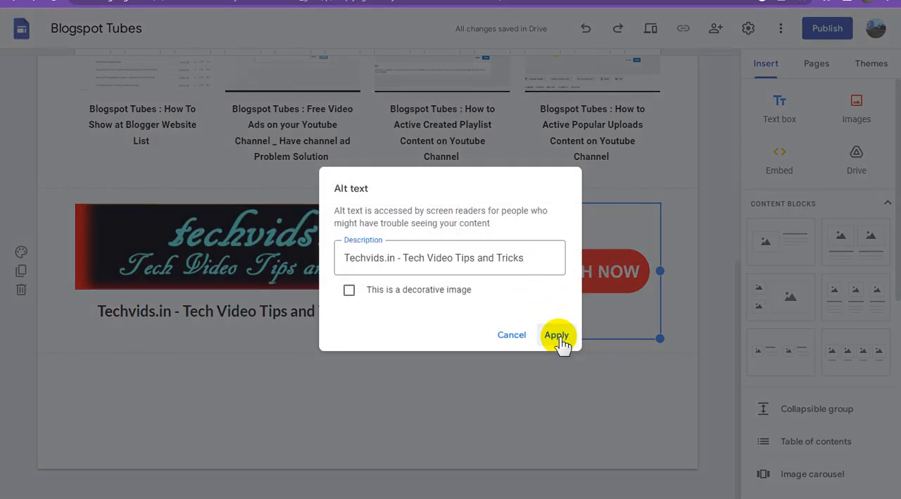
click(557, 336)
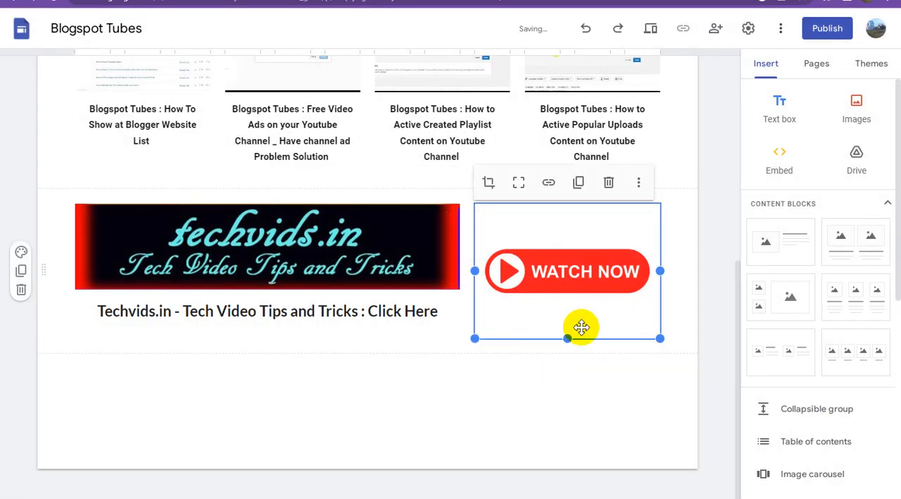
click(640, 184)
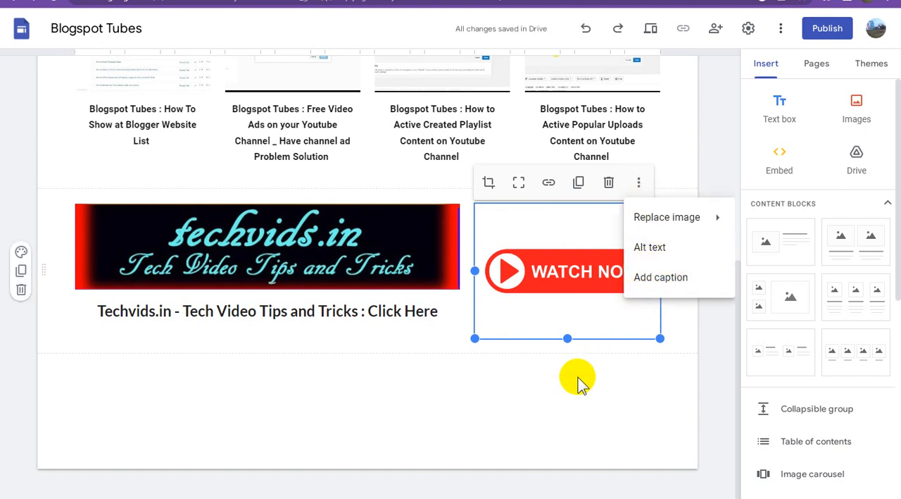
click(467, 371)
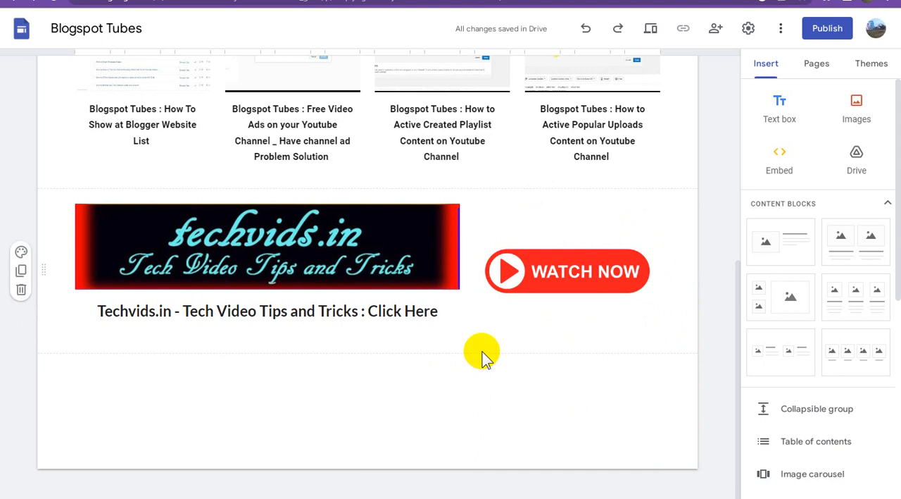
click(321, 241)
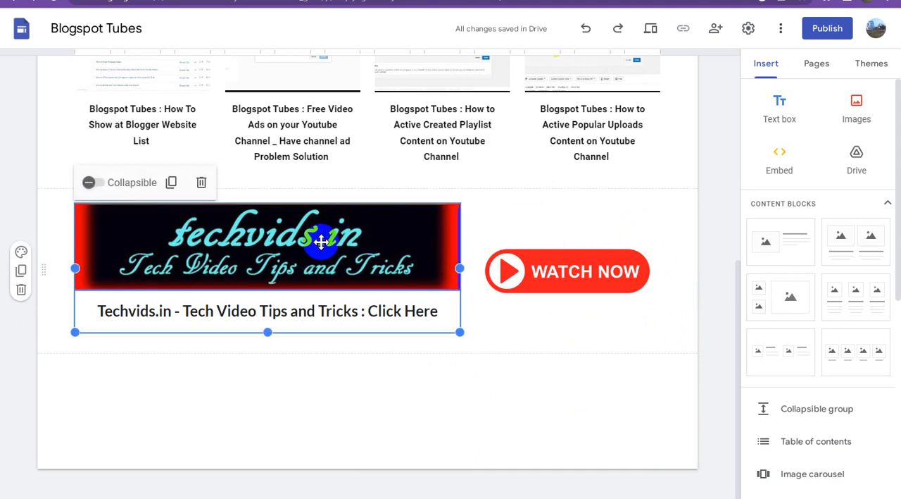
click(366, 252)
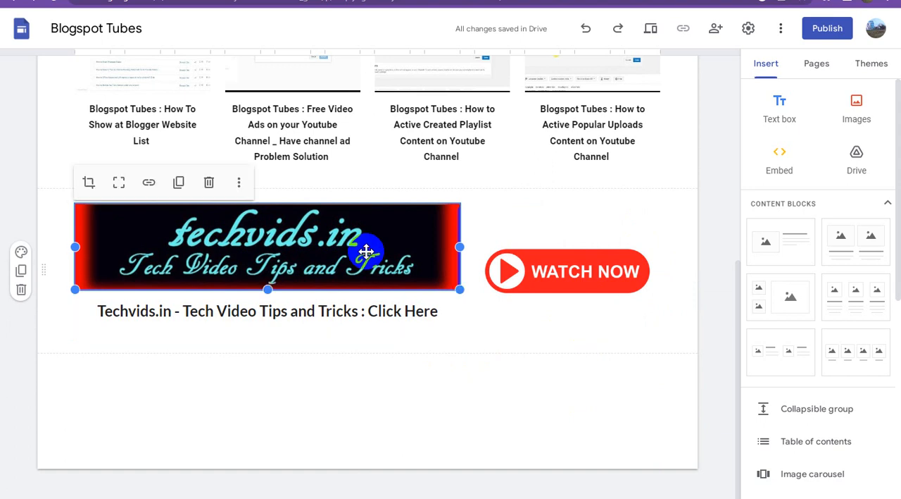
click(148, 182)
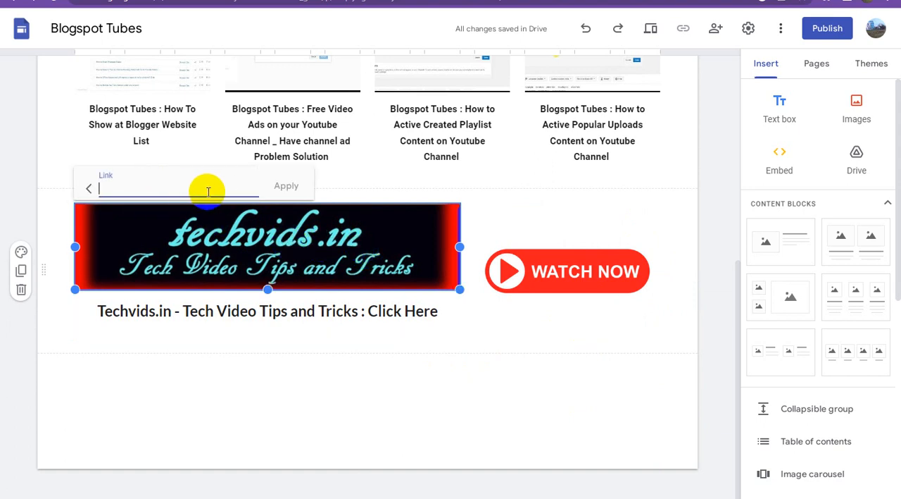
text(https://www.techvids.in/)
click(285, 186)
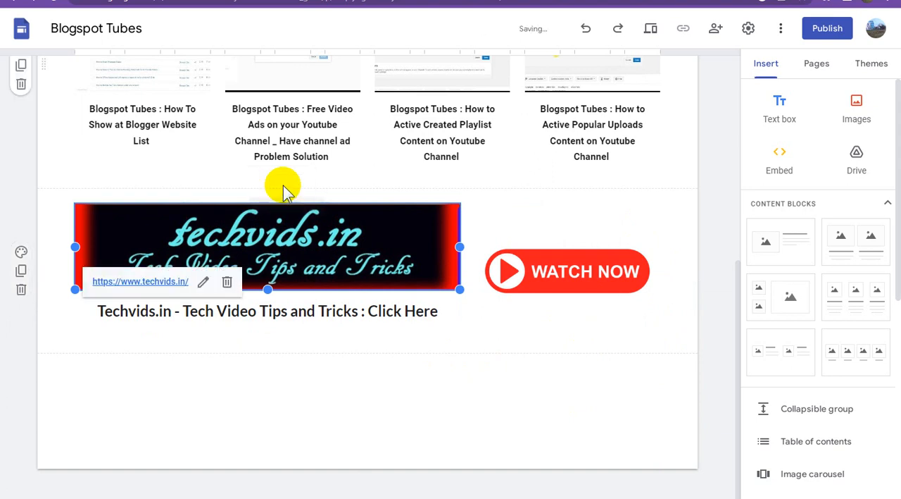
click(396, 310)
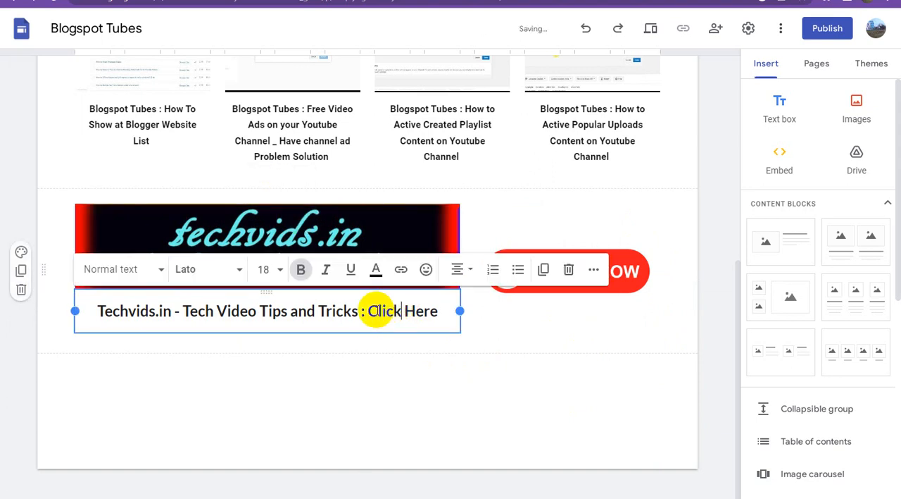
drag(368, 310, 436, 312)
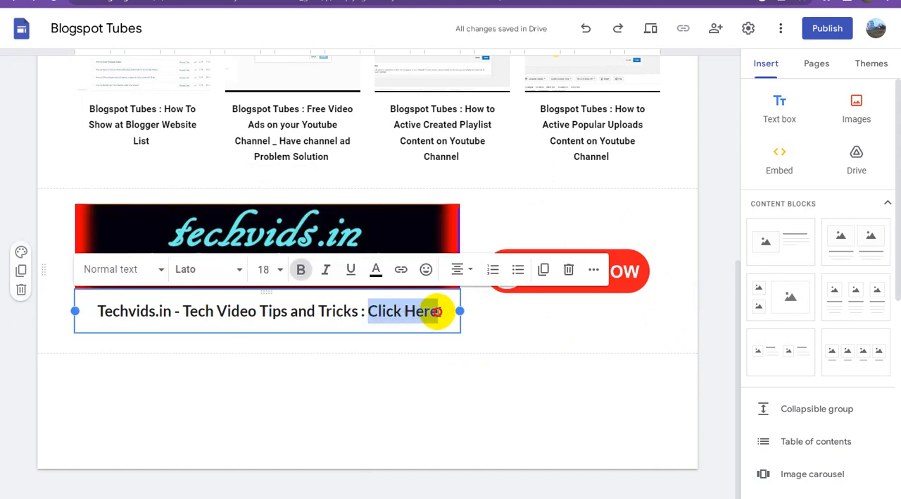
click(401, 270)
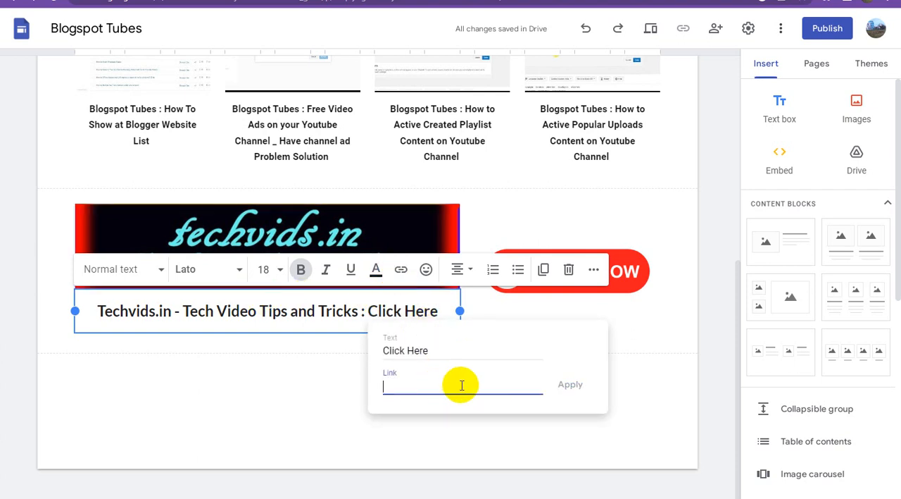
text(https://www.techvids.in/)
click(569, 386)
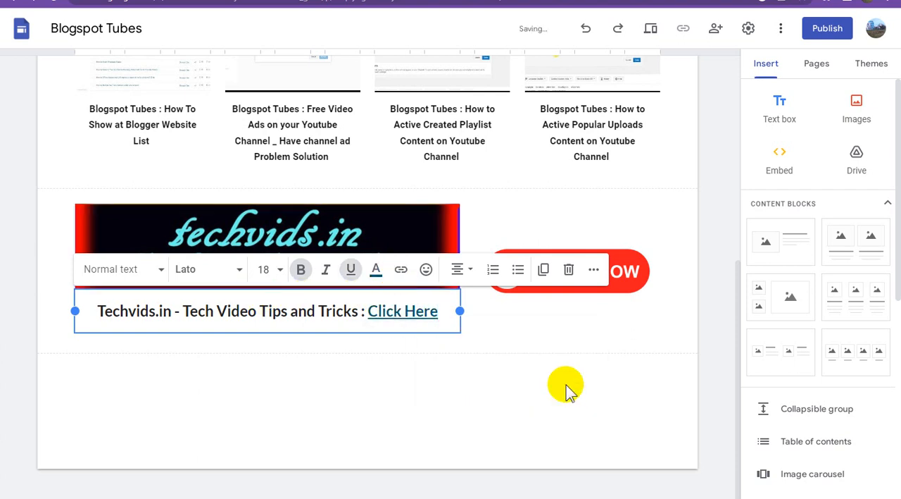
click(533, 395)
click(569, 270)
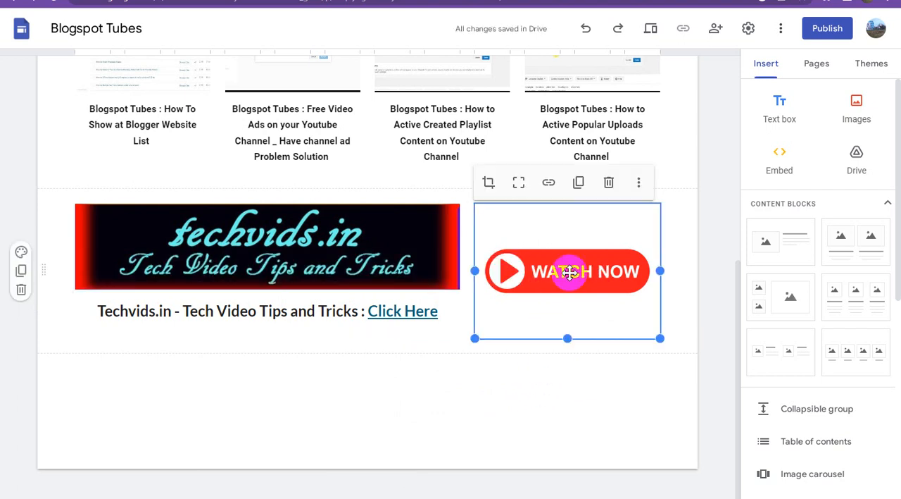
click(548, 182)
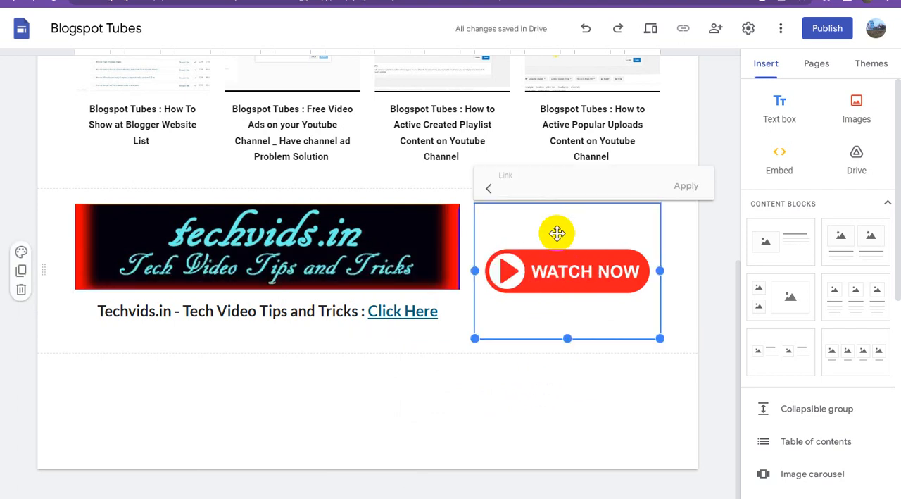
text(https://www.techvids.in/)
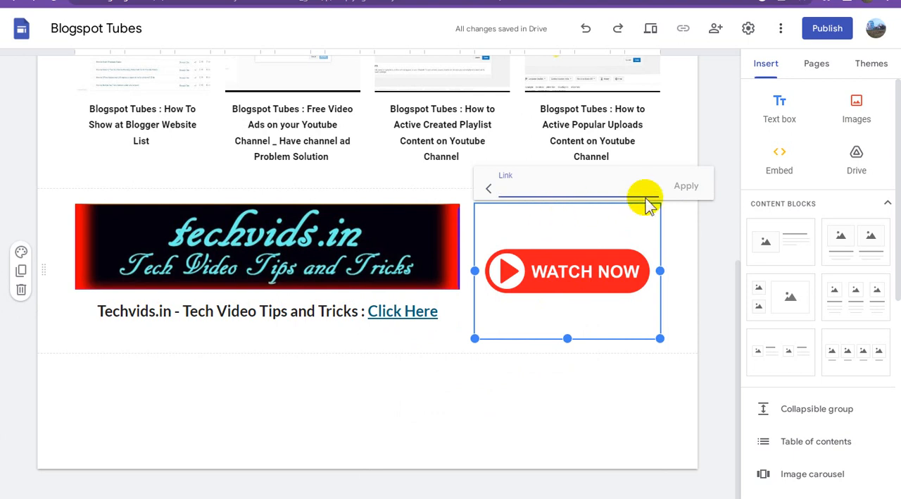
click(685, 190)
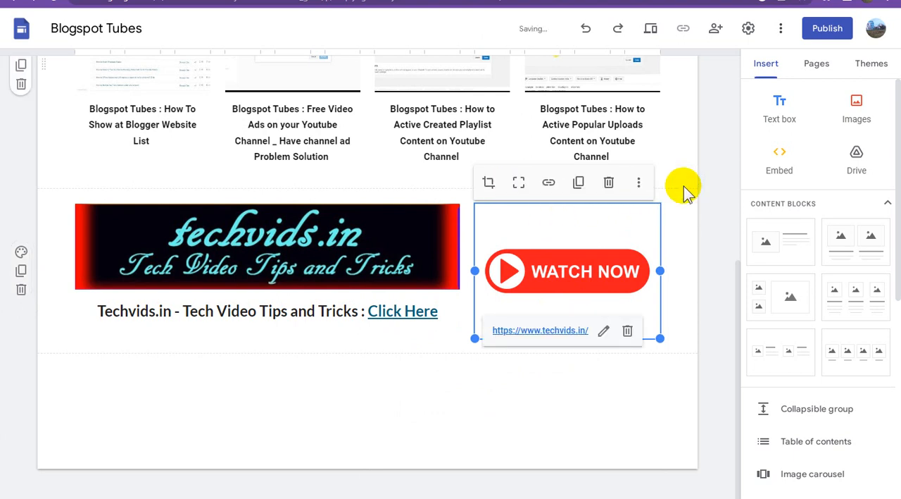
click(548, 387)
click(542, 405)
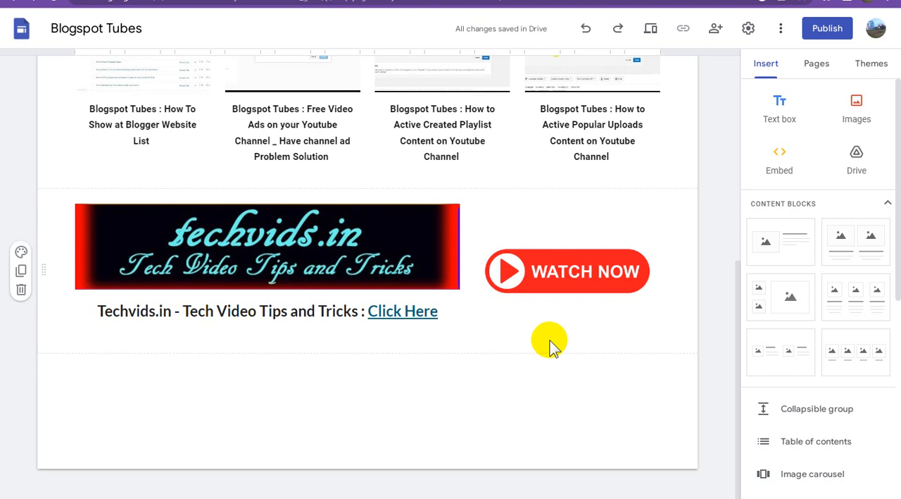
Insert a text box below the banner section containing "Tech Tips Website List".
click(581, 275)
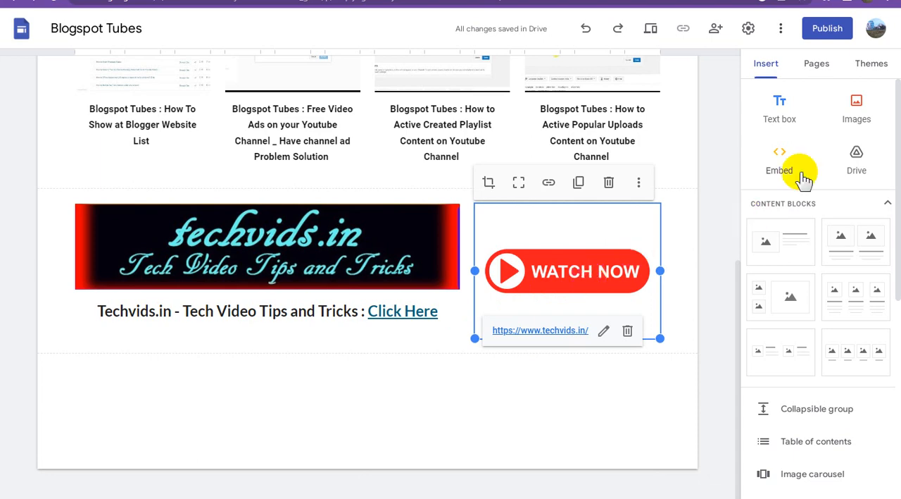
click(782, 106)
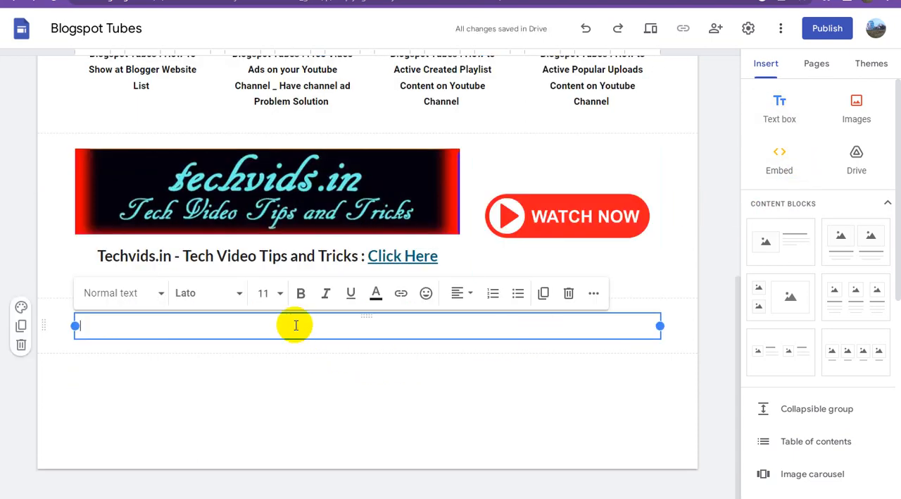
text(Tech Tips Website)
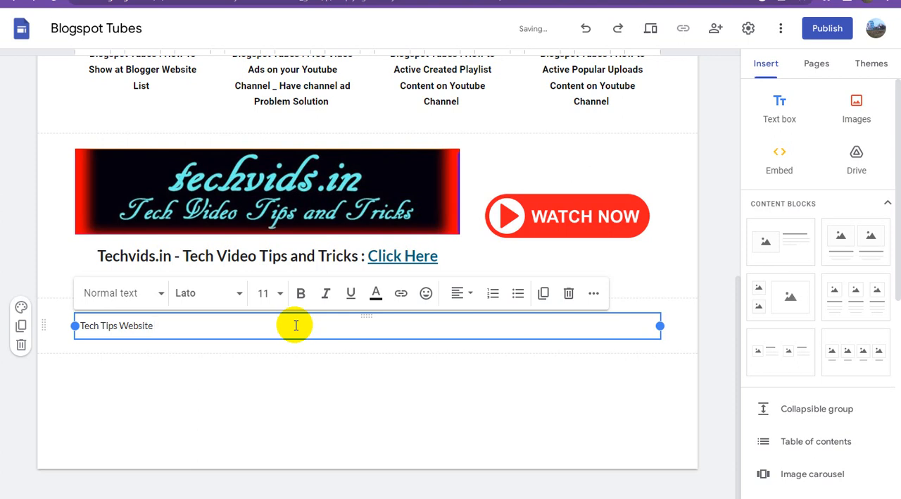
text(List)
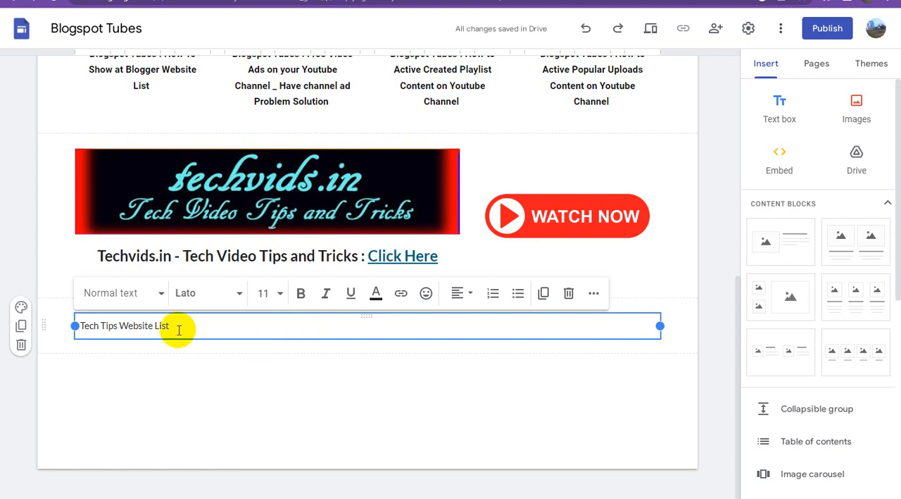
Format the "Tech Tips Website List" text as bold, size 48 and centred.
triple_click(153, 326)
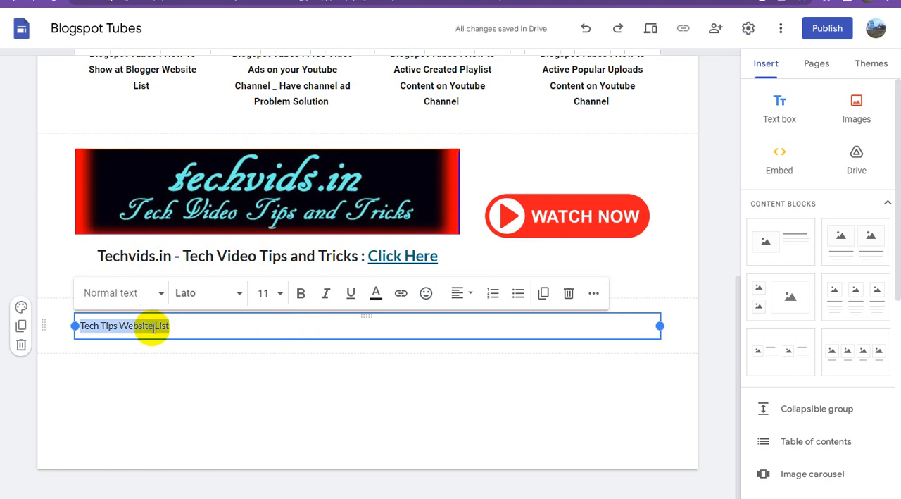
click(301, 293)
click(271, 294)
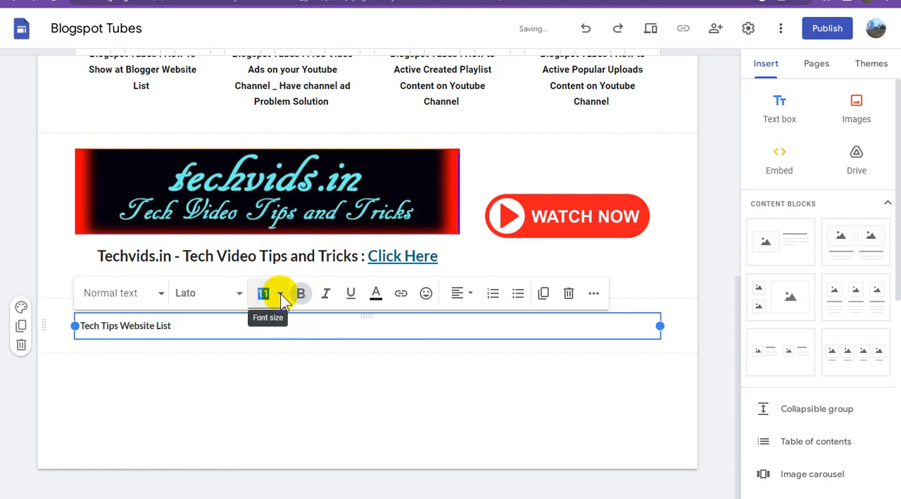
click(265, 260)
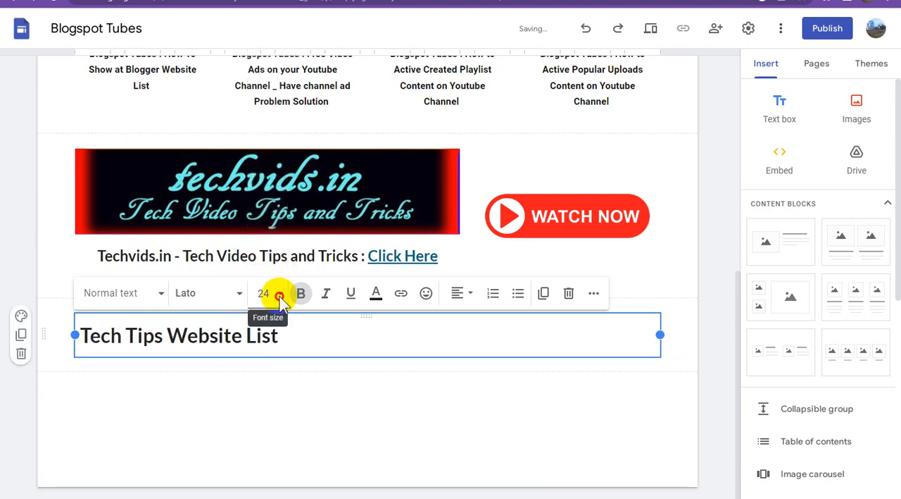
click(275, 294)
scroll(276, 268, down, 3)
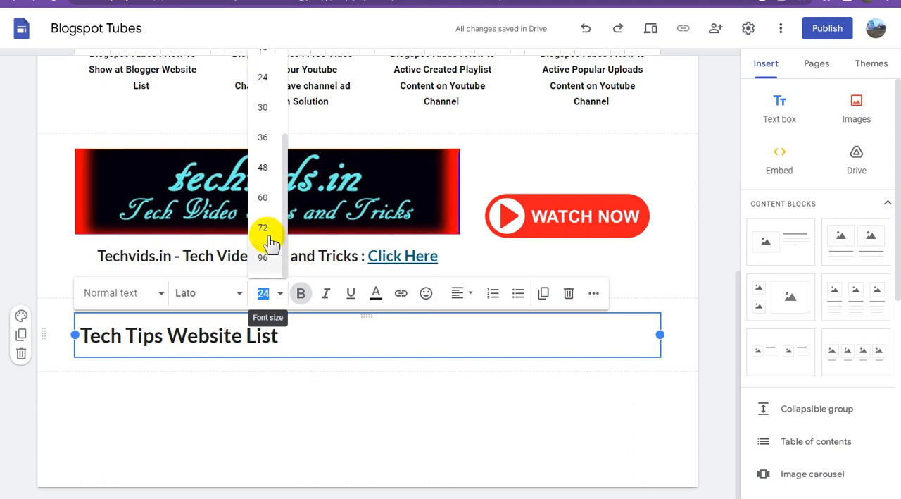
click(271, 170)
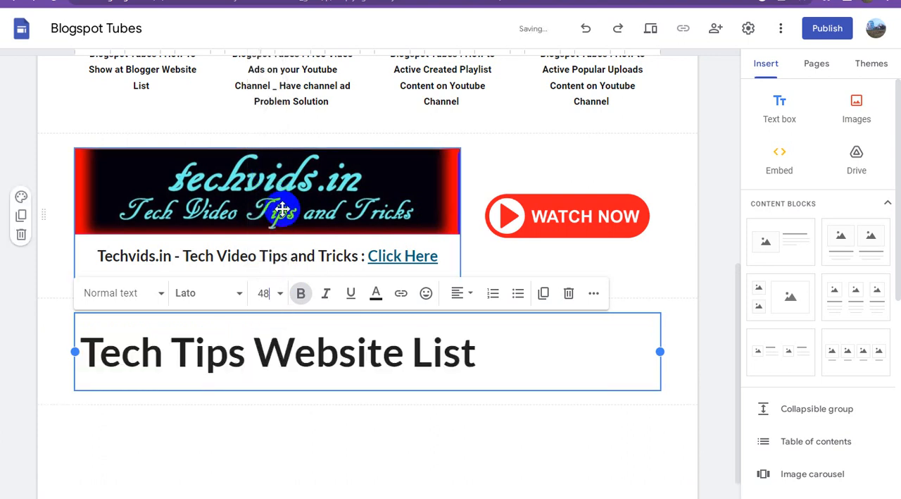
click(461, 296)
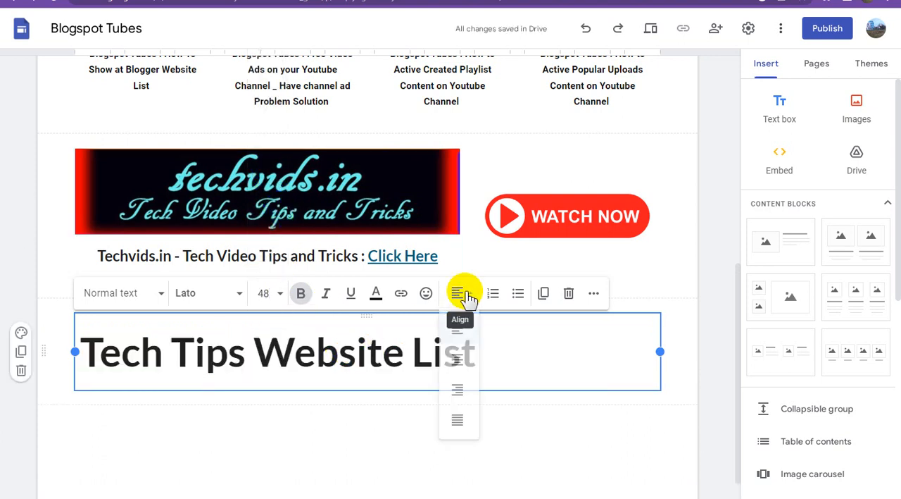
click(460, 367)
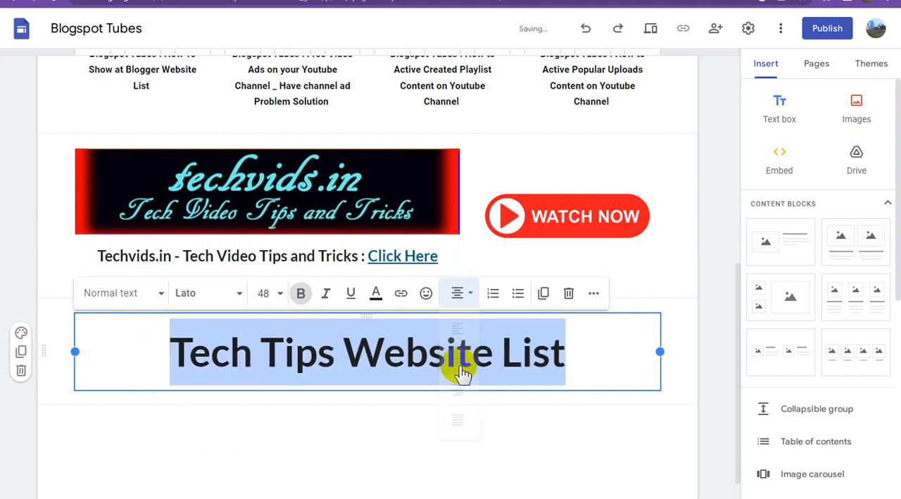
click(426, 348)
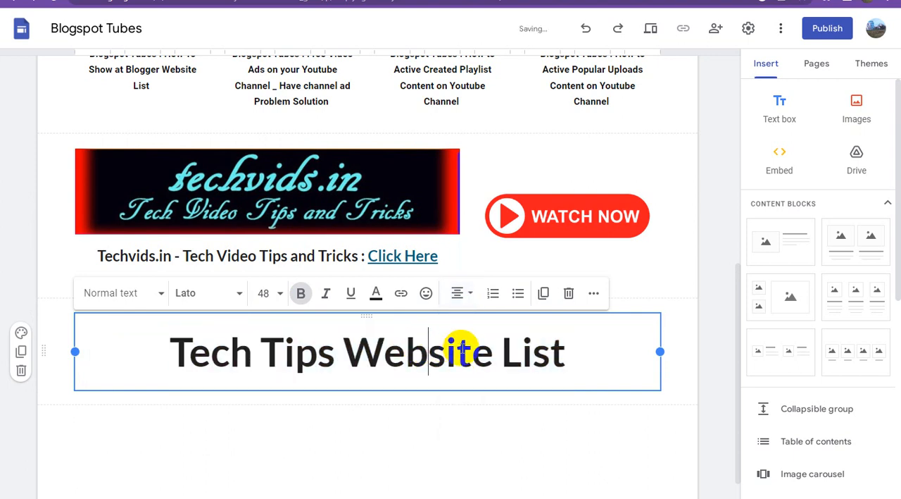
Link the whole "Tech Tips Website List" heading to the copied sites.google.com/view address.
click(567, 350)
drag(567, 350, 141, 355)
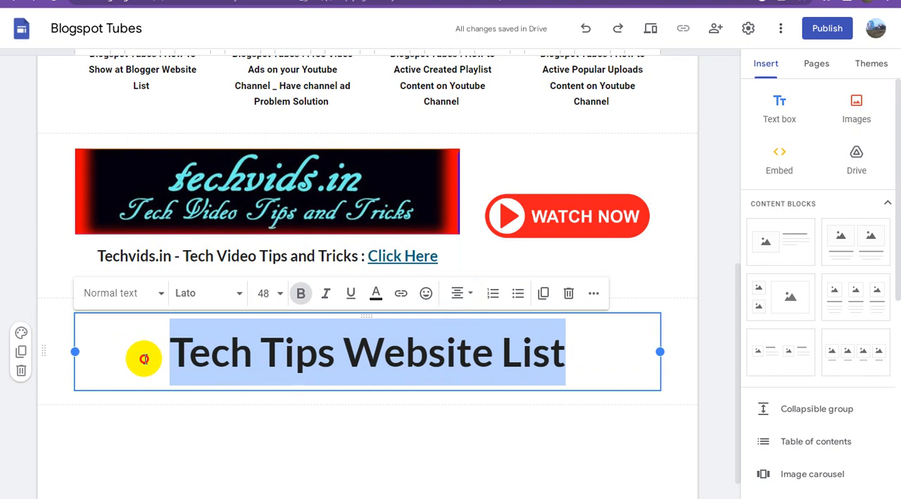
click(401, 293)
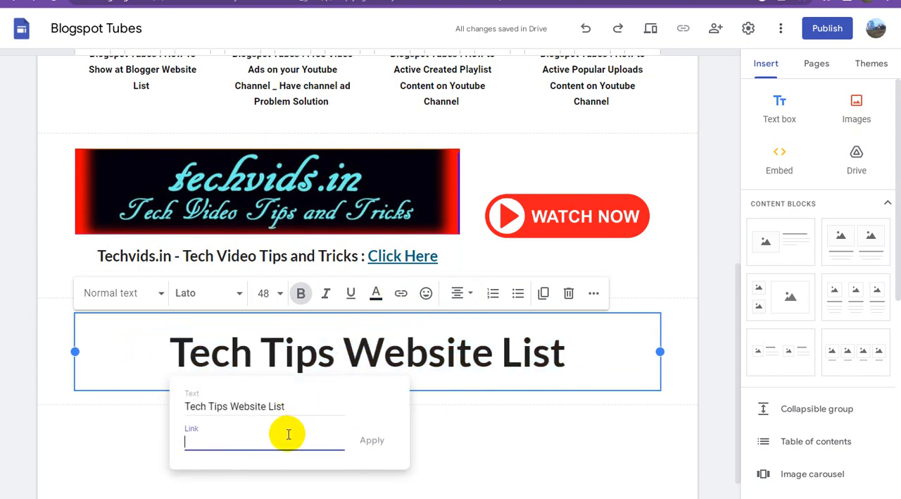
text(https://sites.google.com/view/tech-tricks-website/home)
click(370, 440)
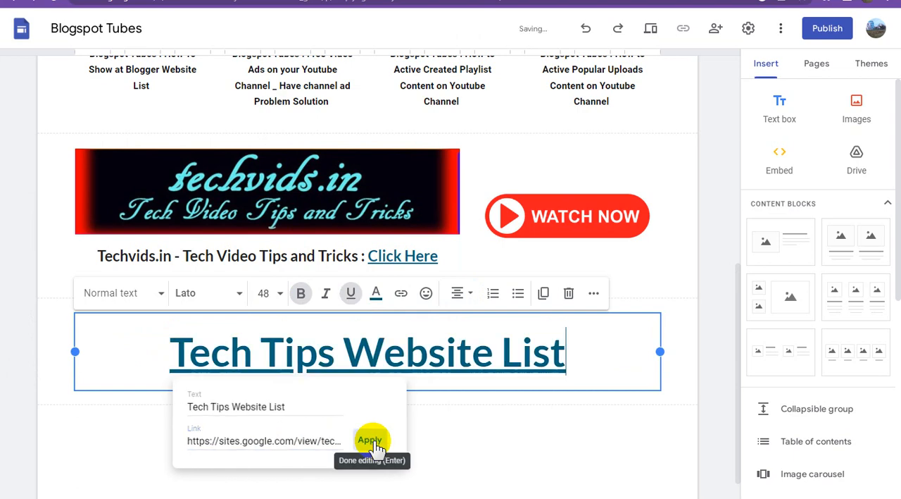
click(423, 447)
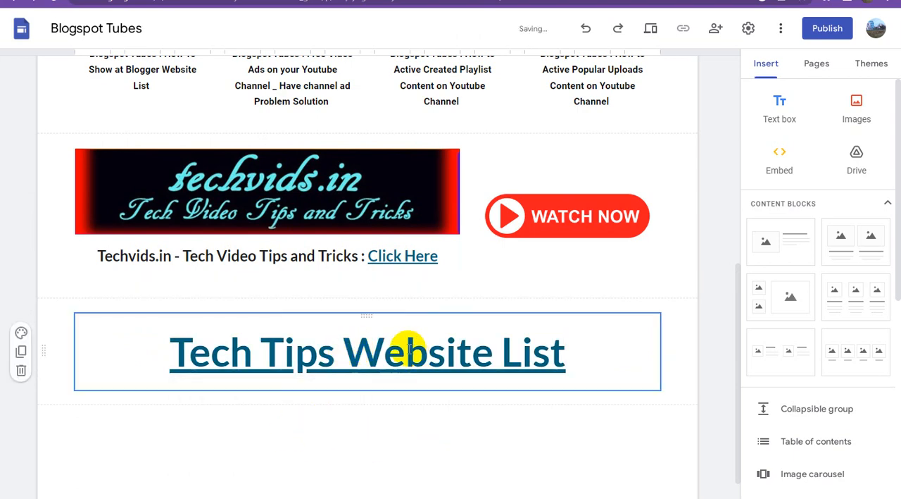
scroll(451, 365, up, 2)
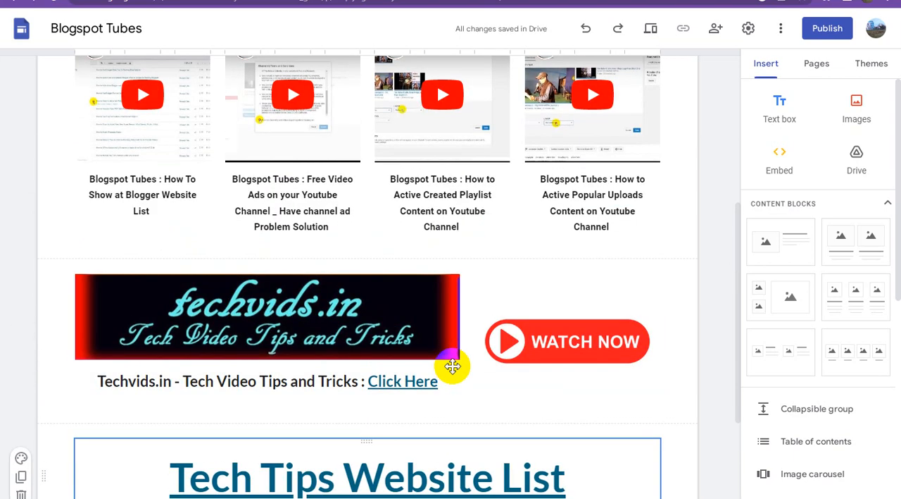
scroll(453, 366, up, 4)
scroll(452, 366, down, 7)
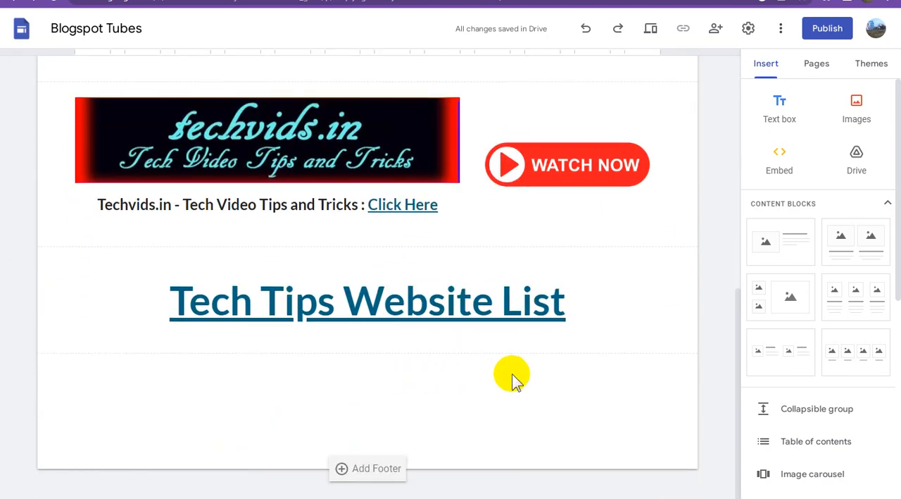
Insert a text box below the Tech Tips Website List heading containing "REFERRAL URL LINK TO FRIEND (EARN MONEY ONLINE)".
click(486, 308)
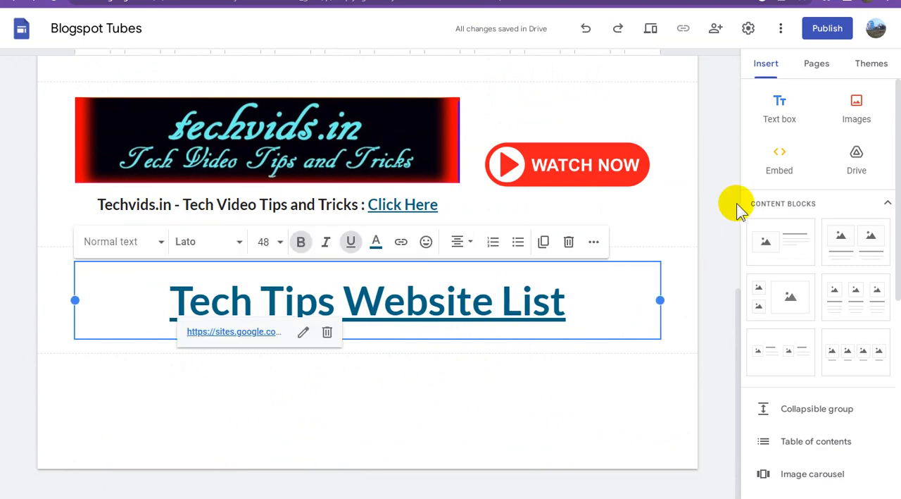
click(778, 115)
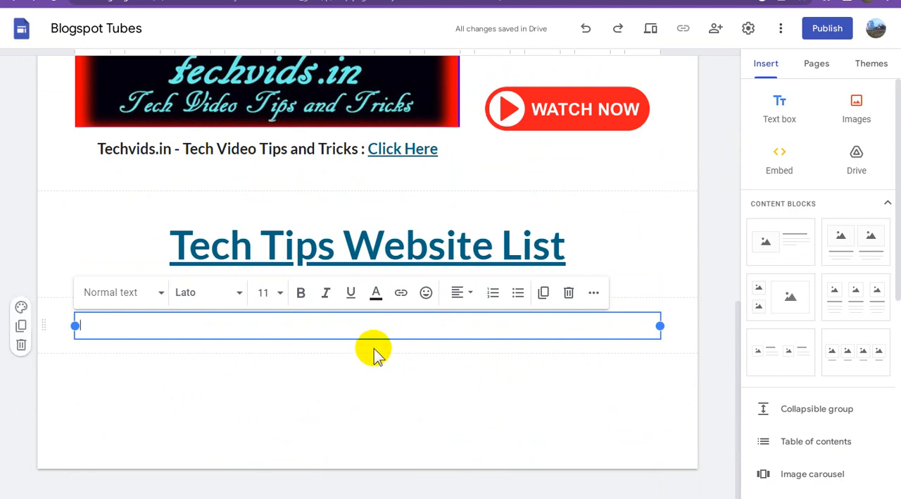
text(REFERRAL URL LINK TO FR)
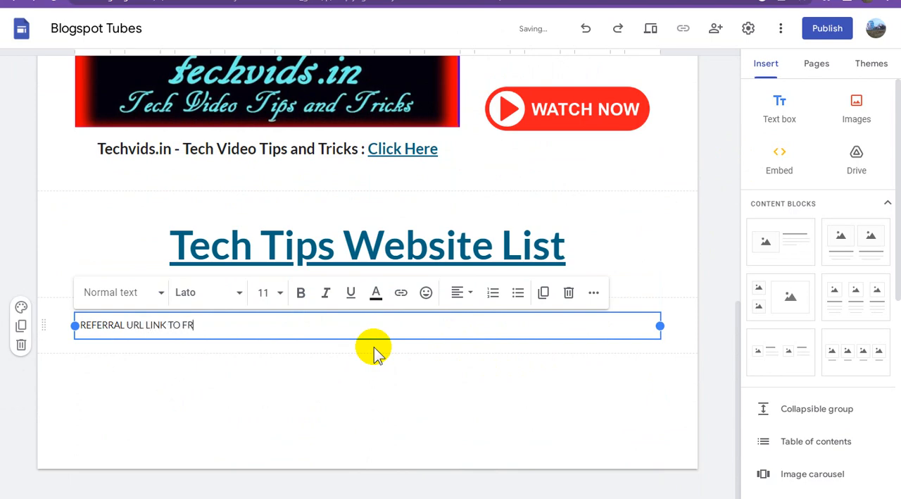
text(ND)
text((EARN MONEY ONLINE)
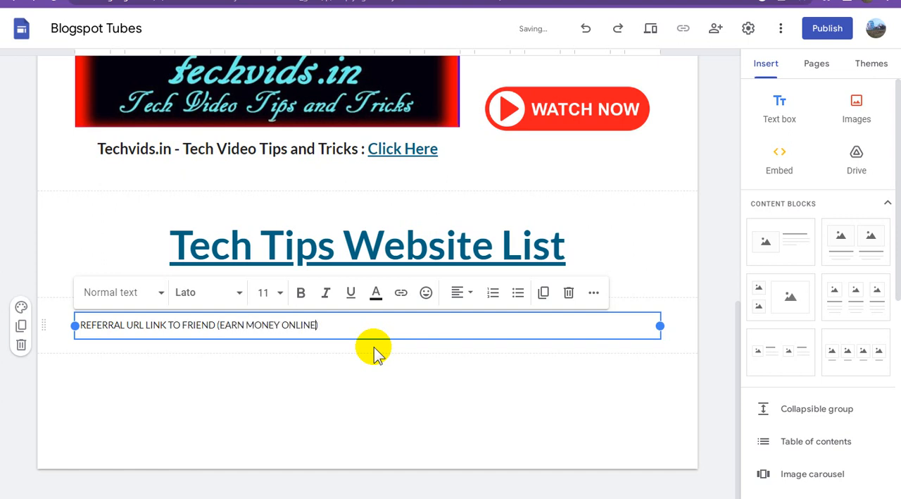
Format the "REFERRAL URL LINK TO FRIEND (EARN MONEY ONLINE)" text as bold, size 24 and centred.
triple_click(283, 324)
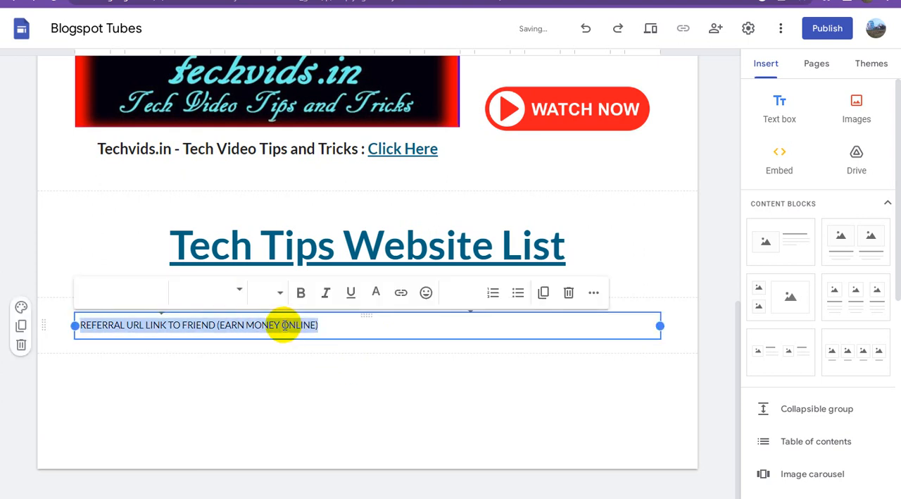
click(303, 294)
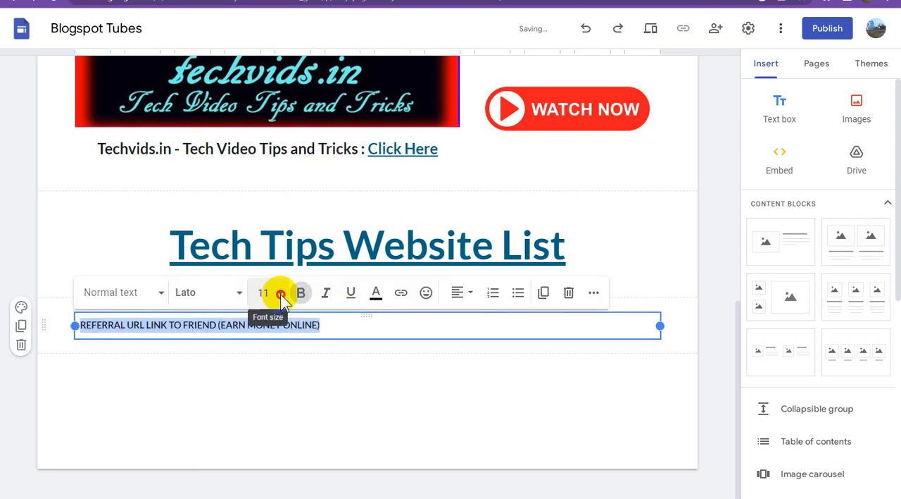
click(279, 294)
click(263, 258)
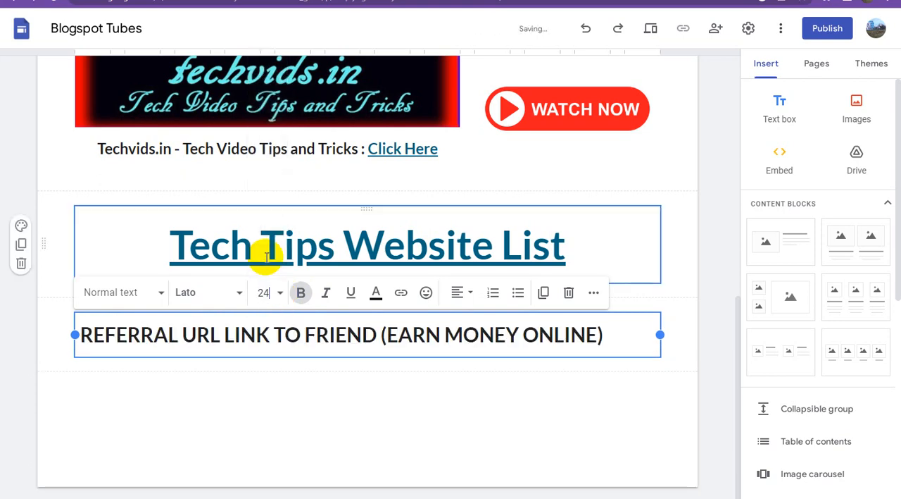
click(463, 293)
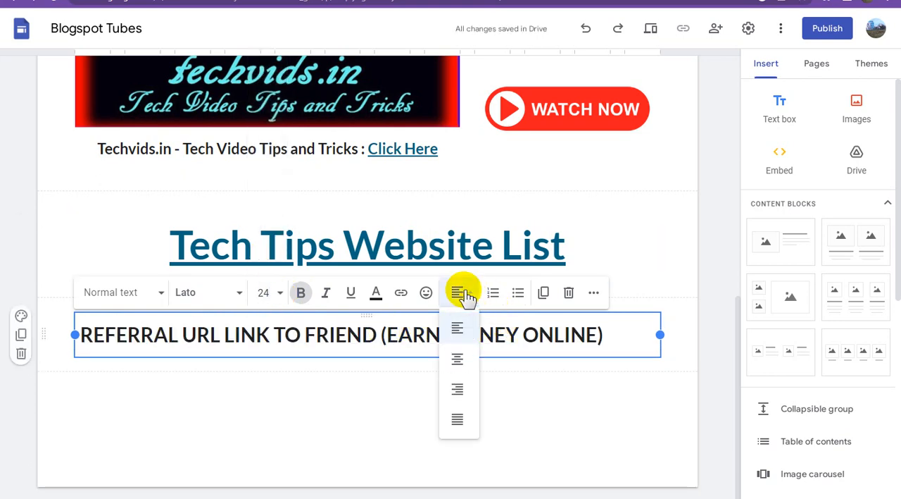
click(454, 362)
click(450, 411)
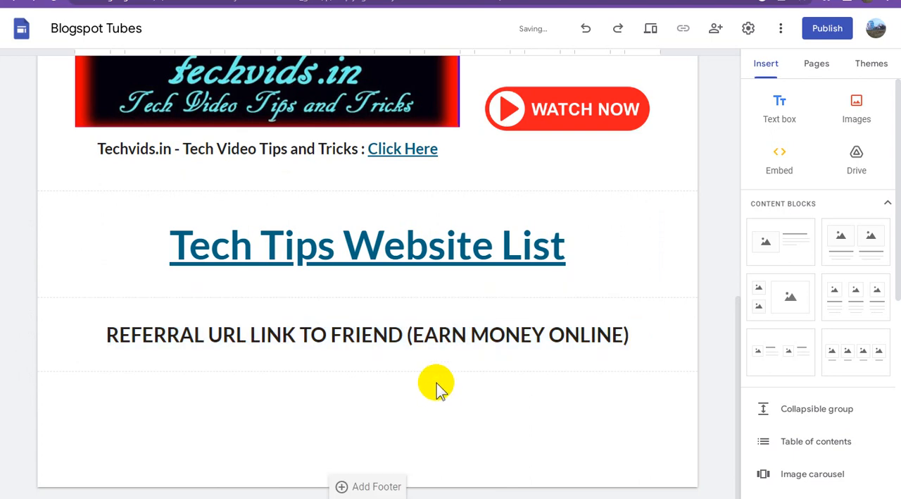
Copy the Referral Program site's address and link the whole "REFERRAL URL LINK TO FRIEND (EARN MONEY ONLINE)" line to it.
triple_click(420, 333)
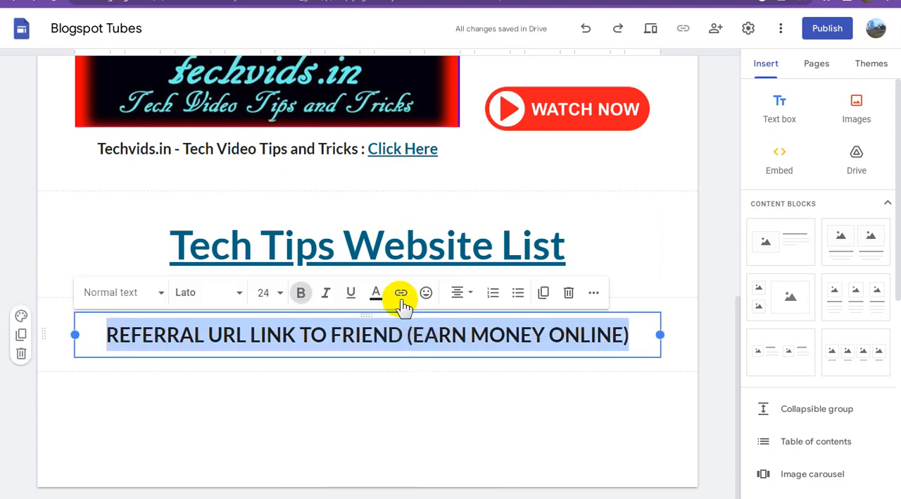
click(436, 399)
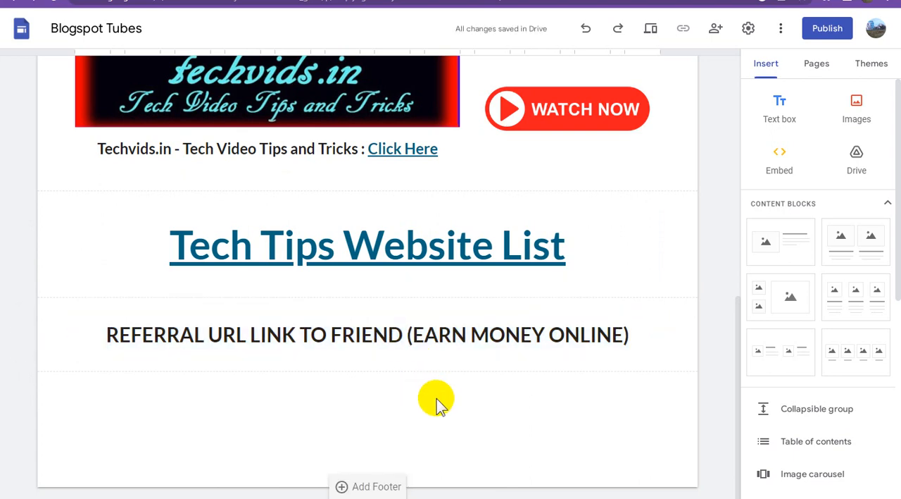
key(ctrl)
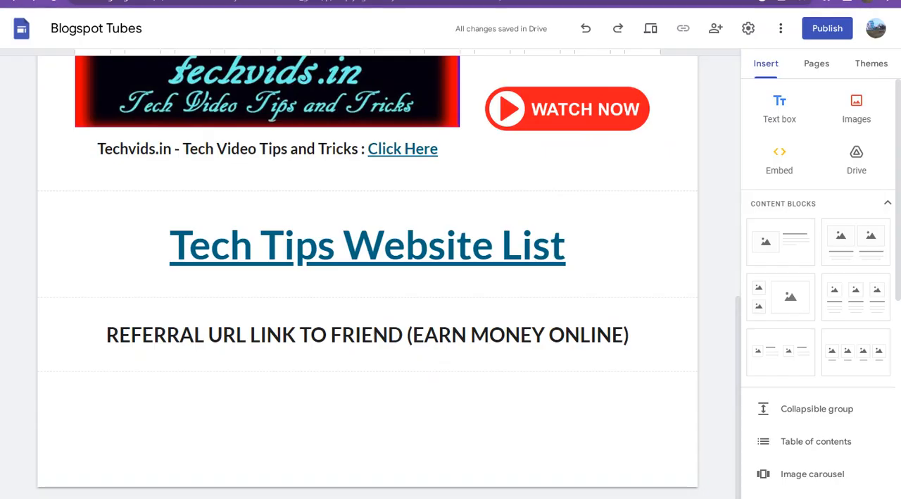
click(383, 336)
triple_click(384, 336)
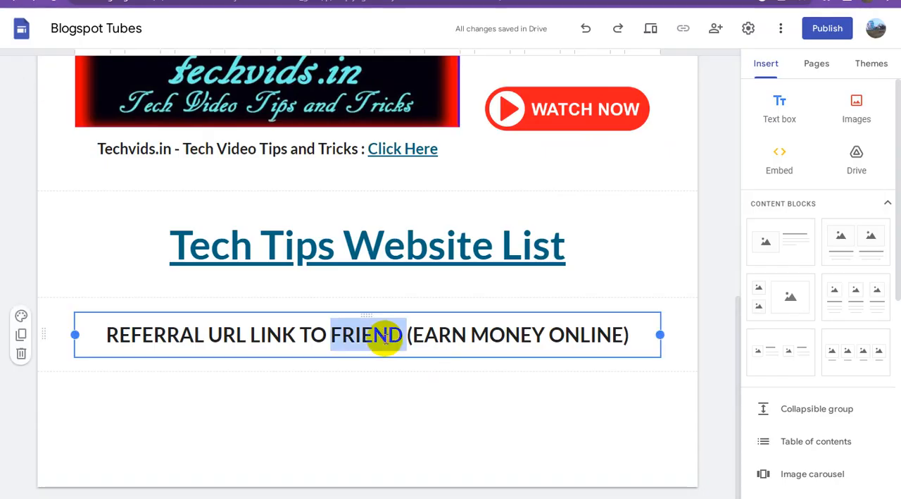
click(402, 294)
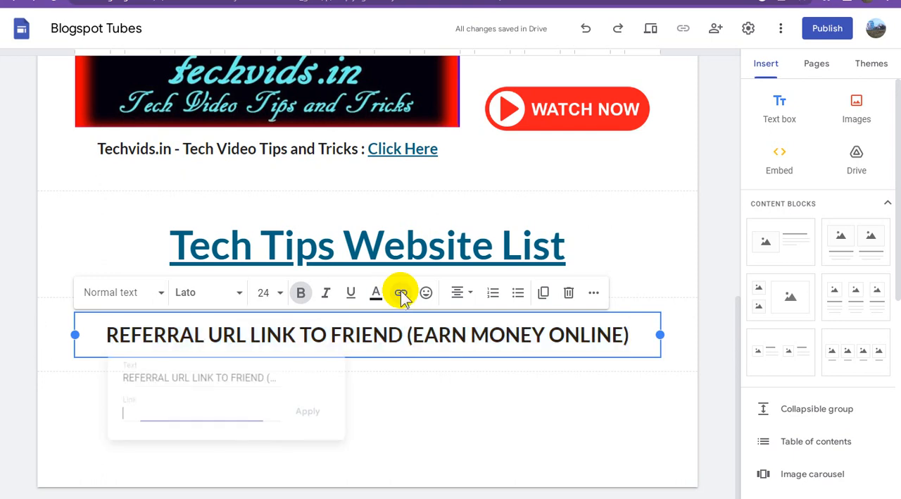
key(ctrl+v)
click(310, 413)
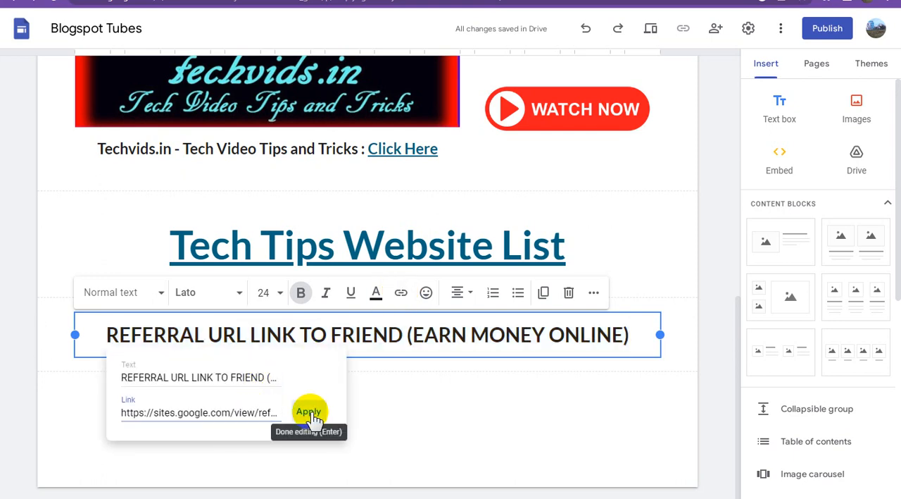
click(469, 424)
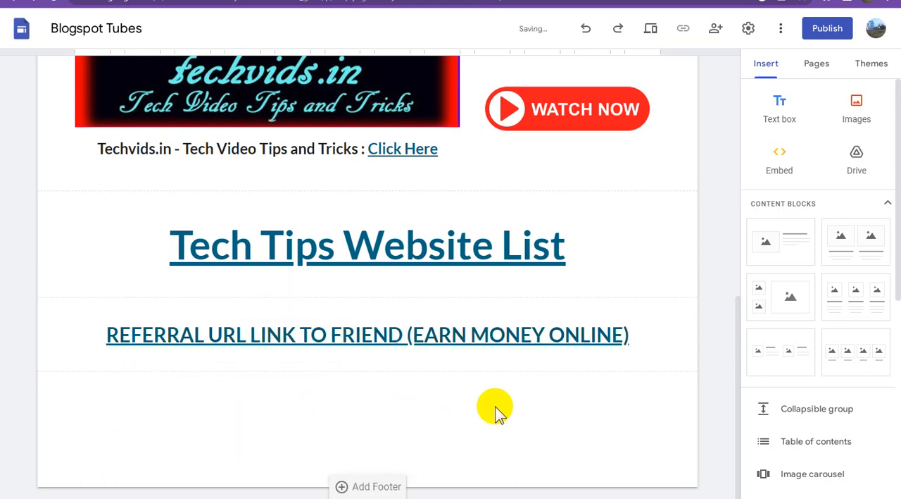
Publish the site to the web under the address blogspottubes, viewable by anyone, and return to the editor.
scroll(502, 401, up, 10)
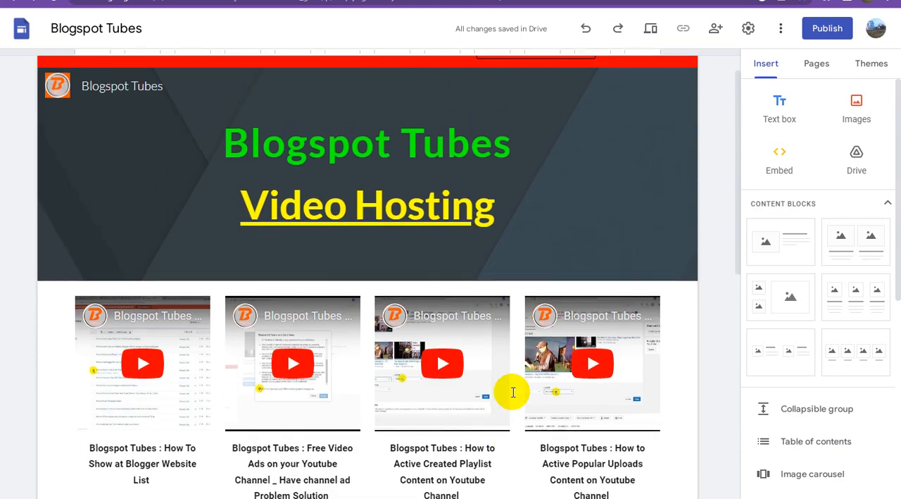
click(560, 247)
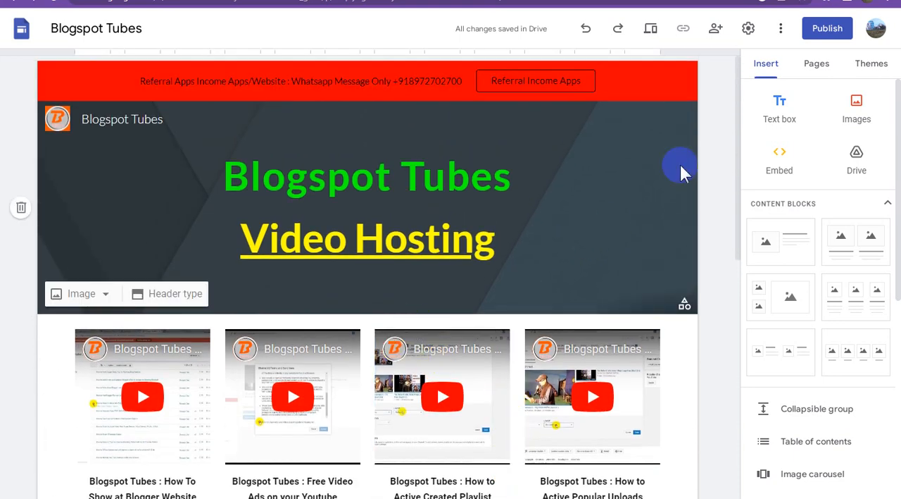
click(822, 42)
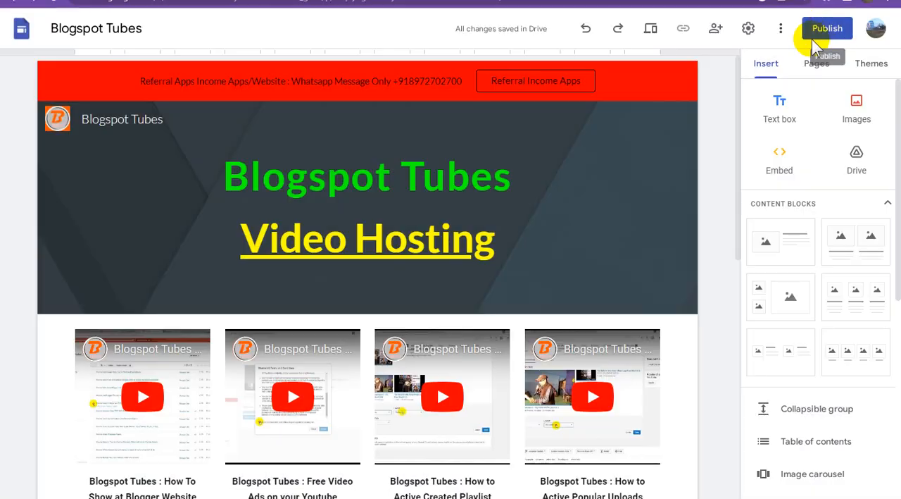
click(827, 30)
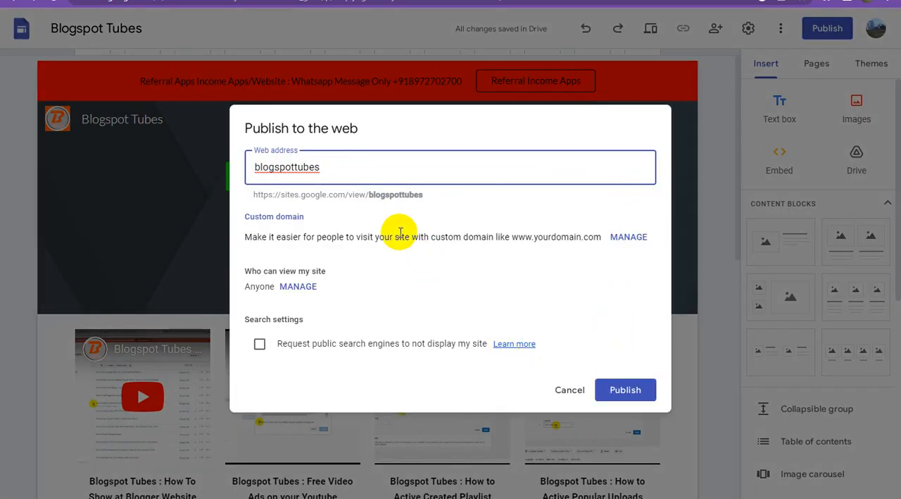
triple_click(355, 196)
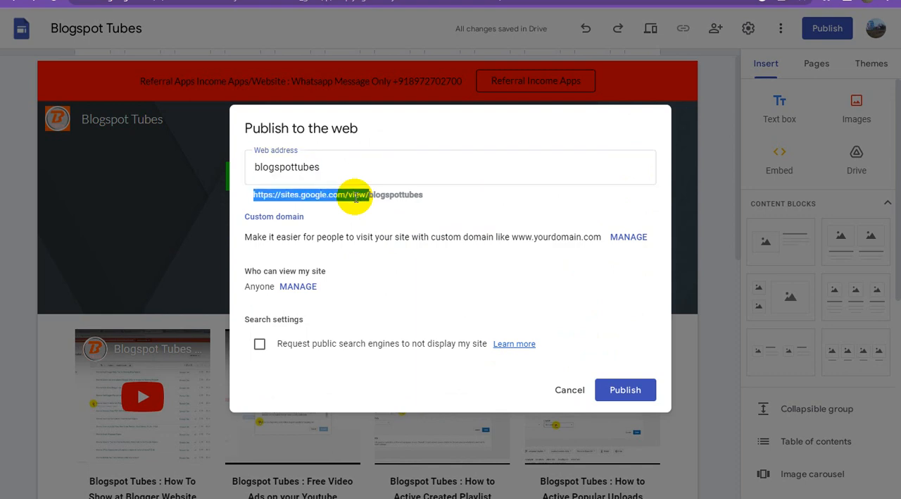
click(627, 390)
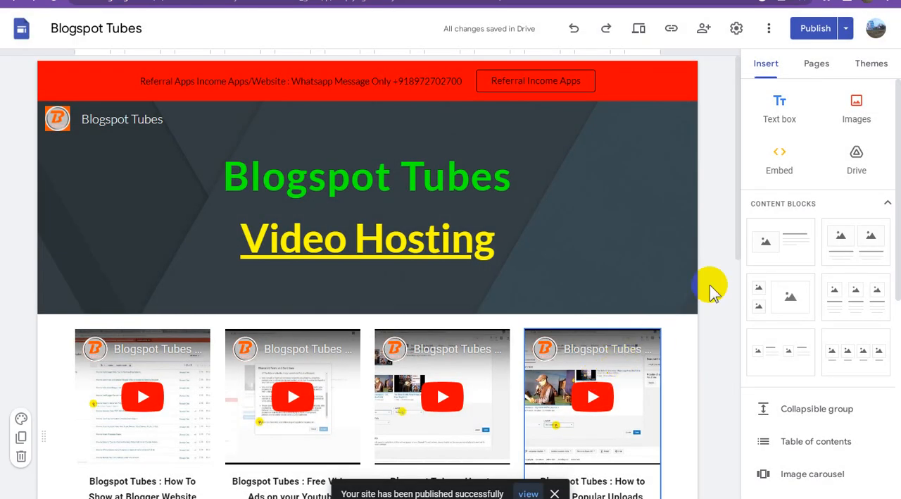
click(814, 30)
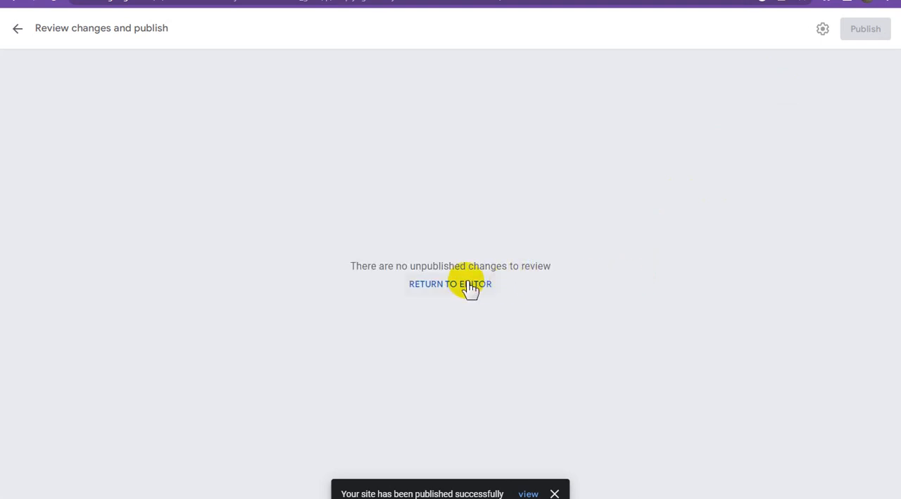
click(470, 285)
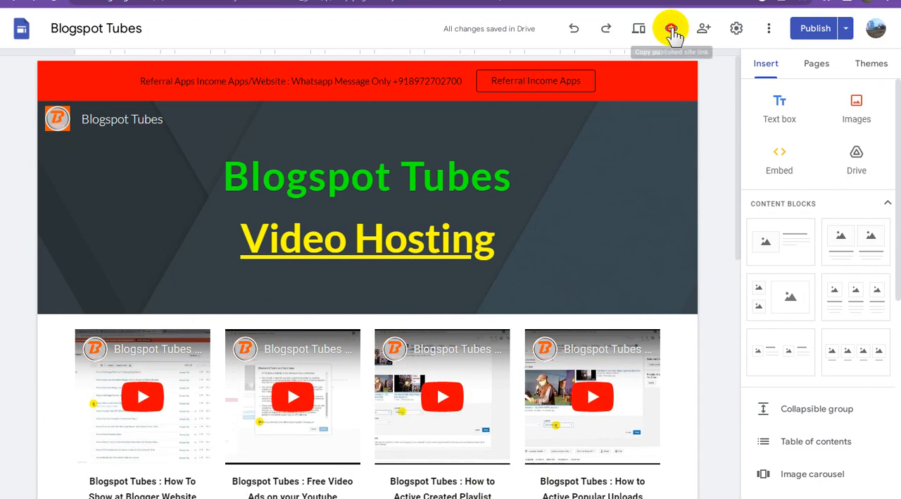
Copy the published site's link, open the live Blogspot Tubes page and check its announcement banner, videos and linked headings.
click(671, 29)
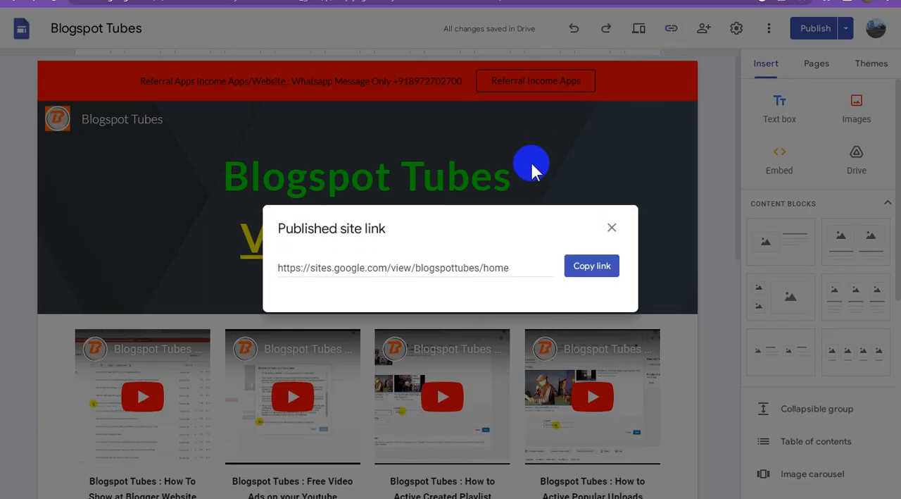
click(593, 267)
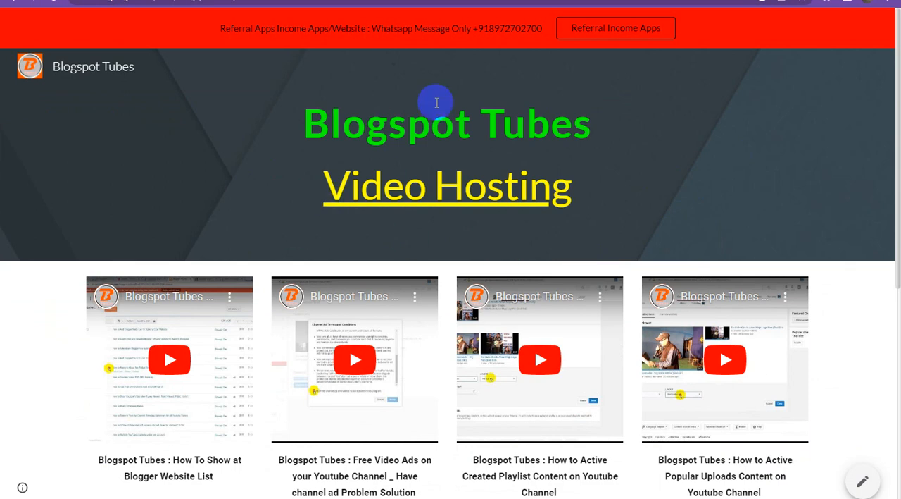
click(612, 31)
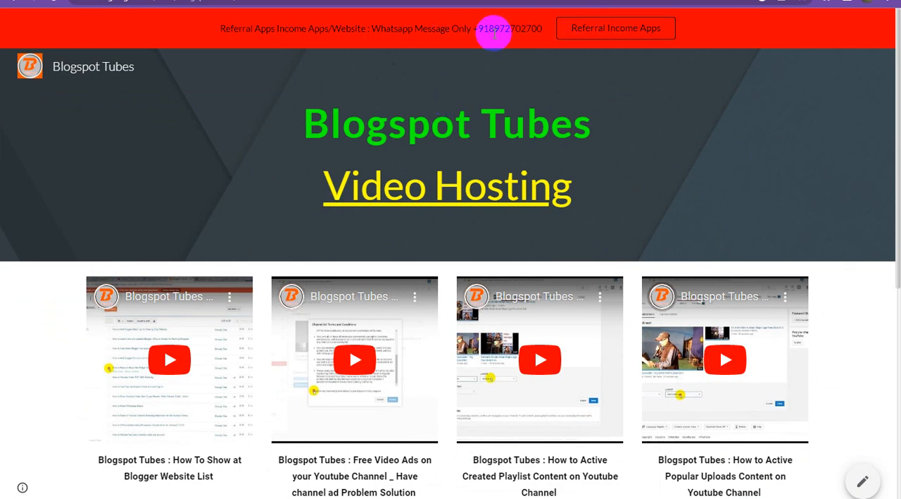
scroll(569, 235, down, 3)
scroll(571, 235, down, 2)
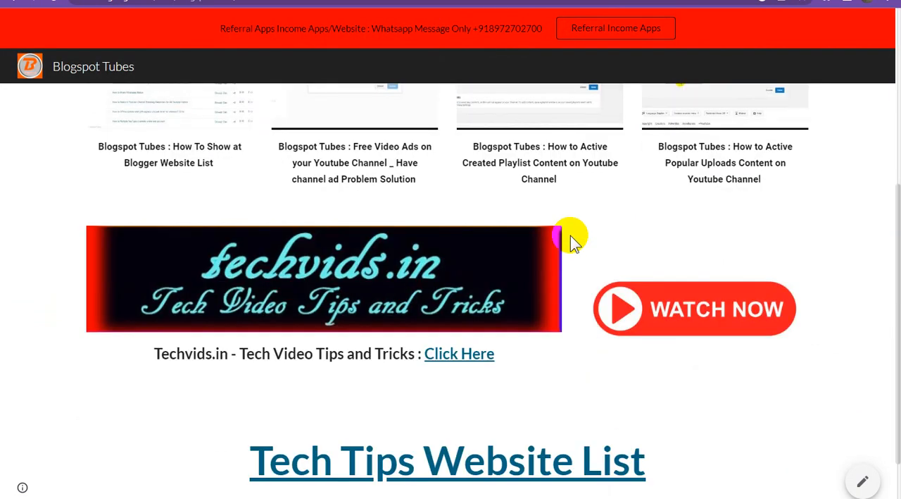